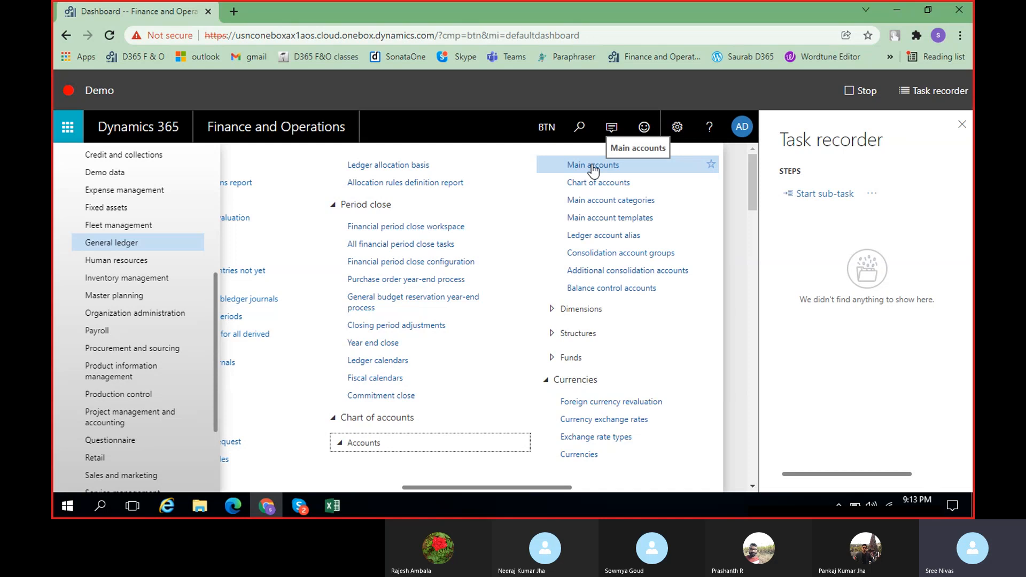
Try to open the Main accounts page from the General ledger's chart of accounts
{"action": "left_click", "coordinate": [591, 166]}
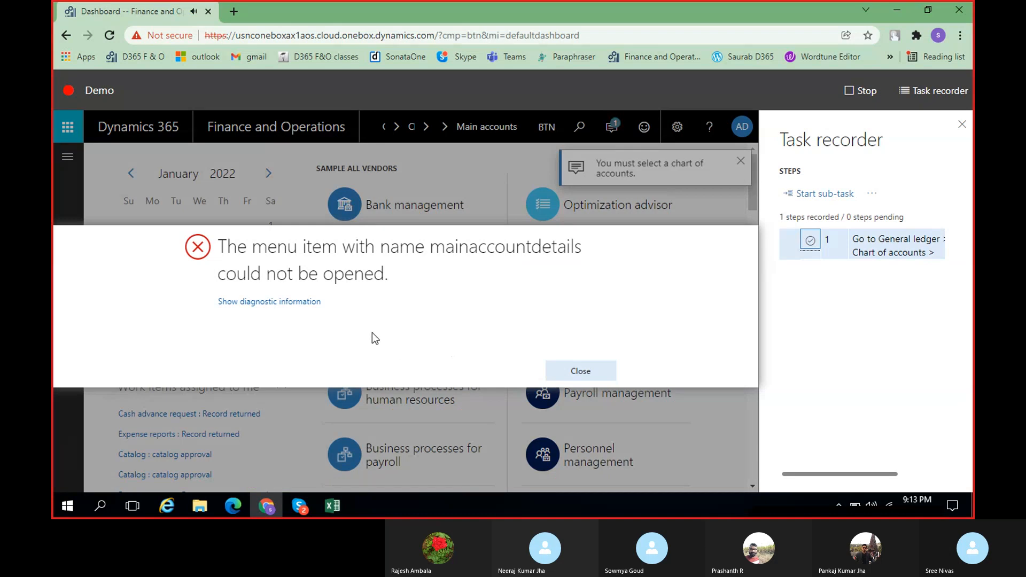
{"action": "left_click", "coordinate": [593, 379]}
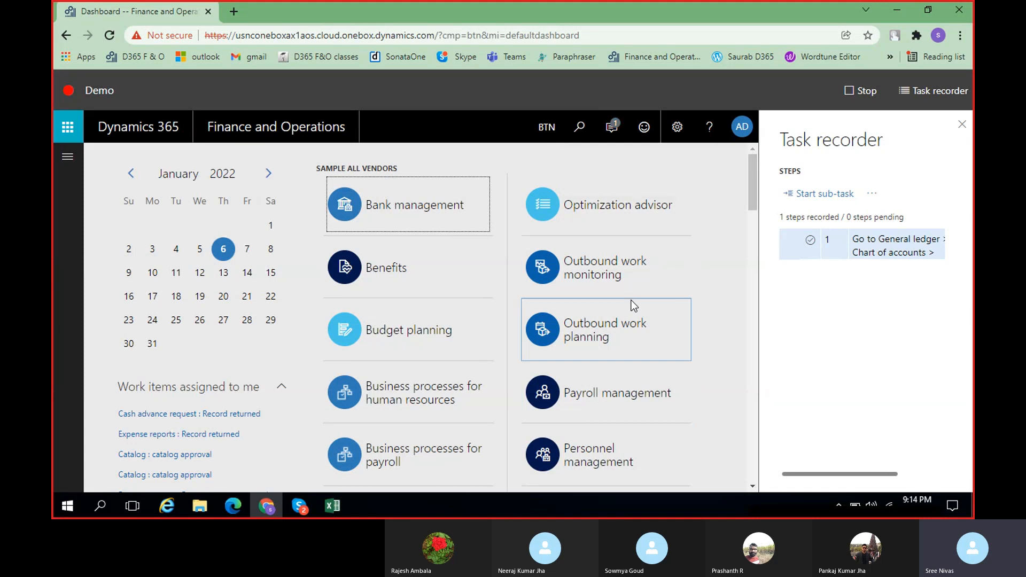
Switch the active company to USMF, Contoso Entertainment System USA
{"action": "left_click", "coordinate": [546, 136]}
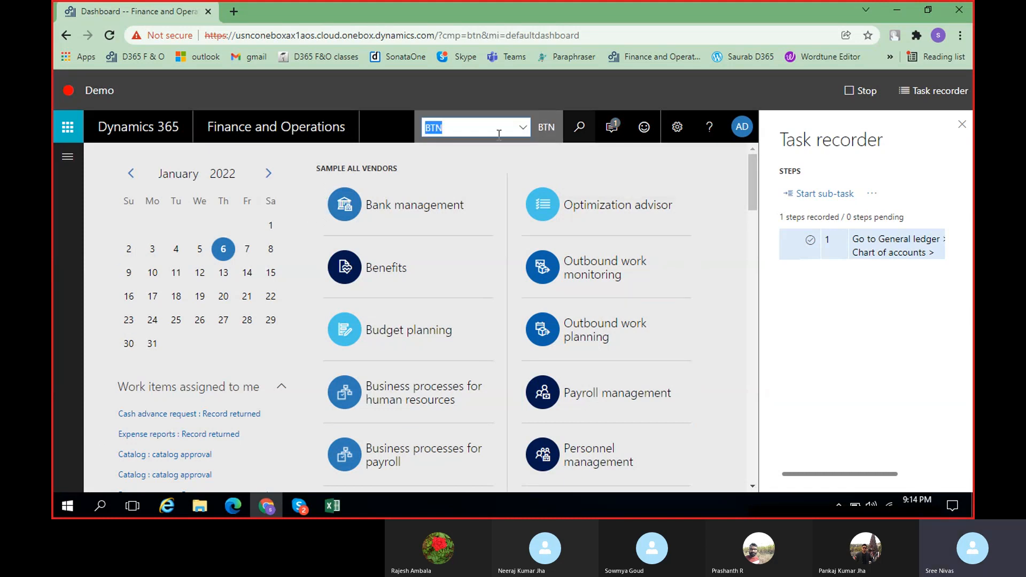
{"action": "type", "text": "uSMF"}
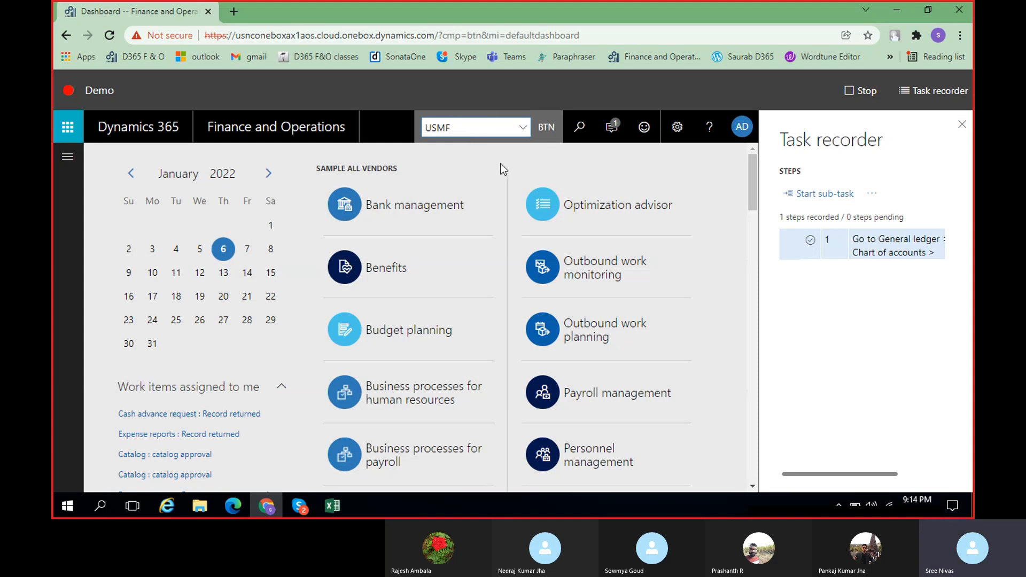
{"action": "left_click", "coordinate": [523, 128]}
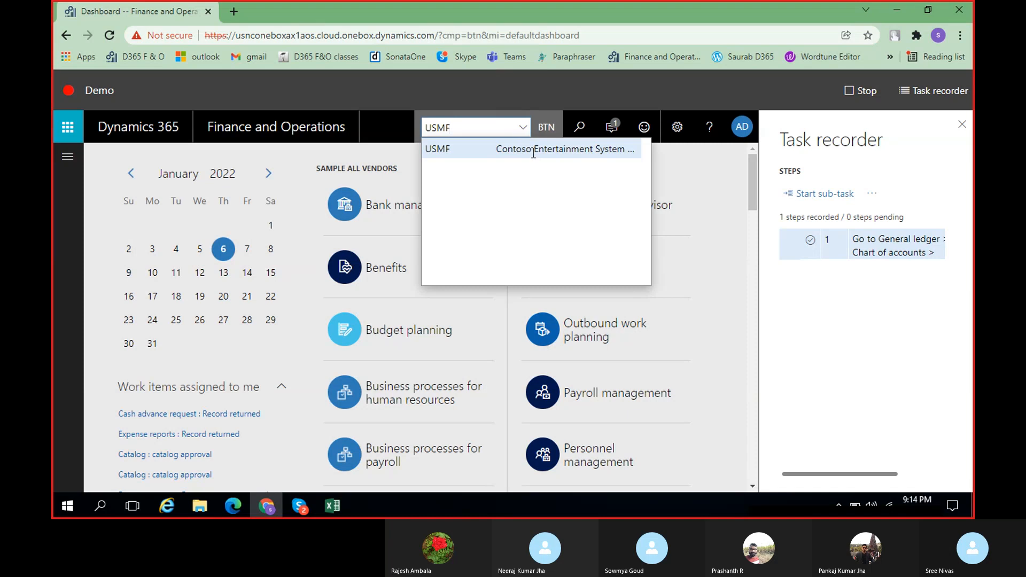
{"action": "left_click", "coordinate": [533, 152]}
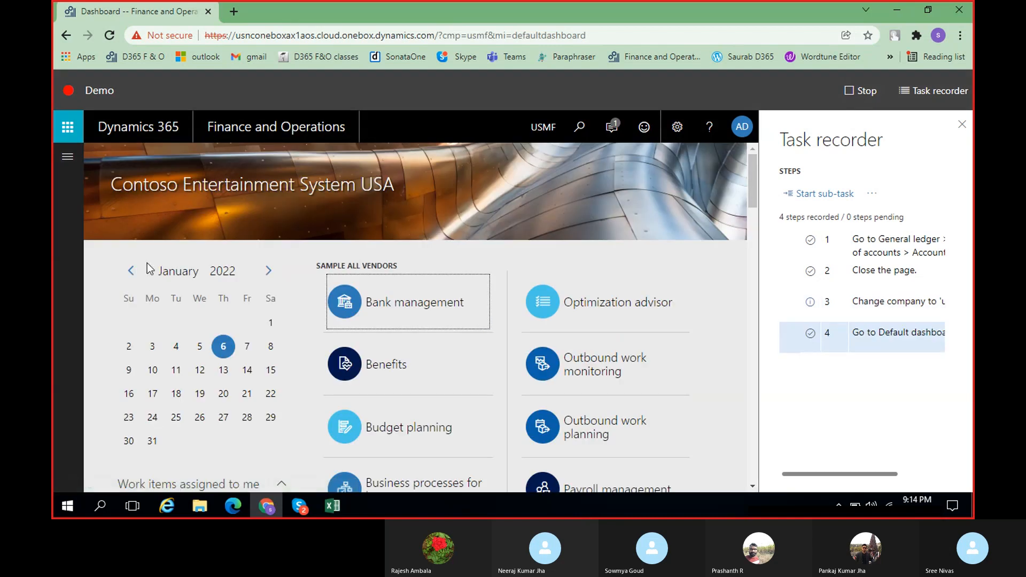
Stop the running Demo task recording and save it to this PC
{"action": "left_click", "coordinate": [67, 157]}
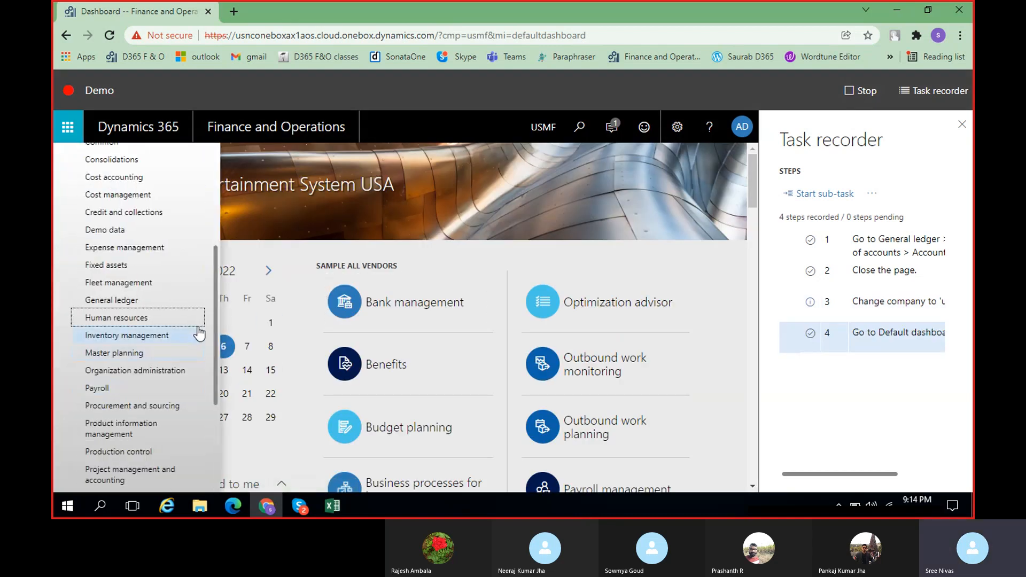
{"action": "scroll", "coordinate": [216, 328], "scroll_direction": "down", "scroll_amount": 1}
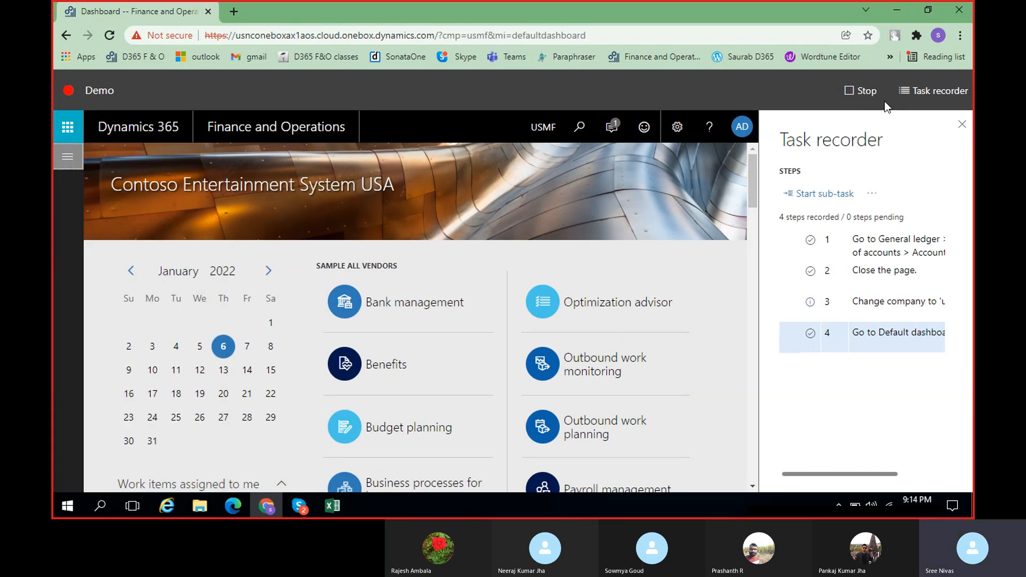
{"action": "left_click", "coordinate": [855, 93]}
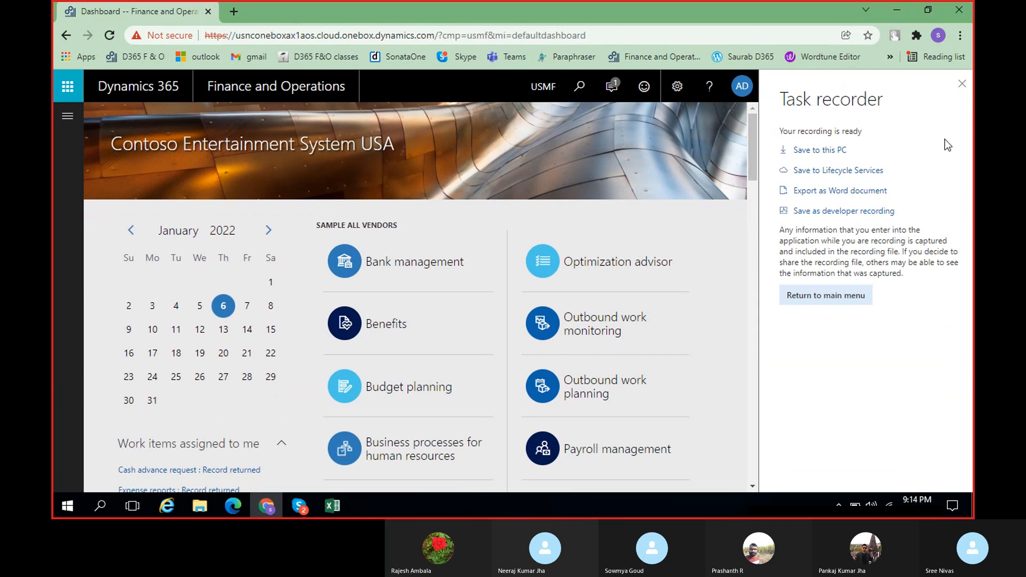
{"action": "left_click", "coordinate": [837, 151]}
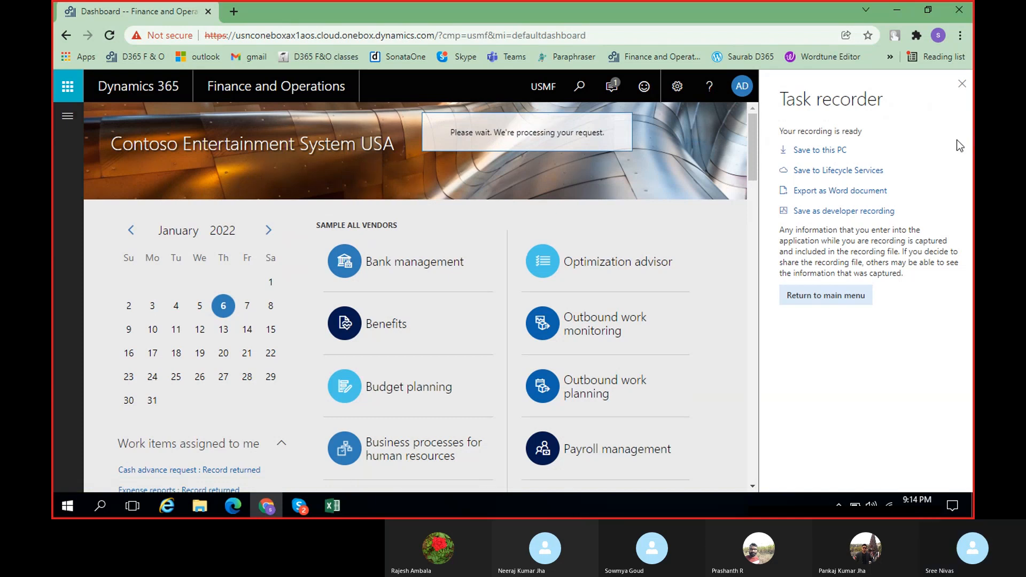
Duplicate the dashboard's browser tab and open Task recorder in the copy
{"action": "right_click", "coordinate": [149, 14]}
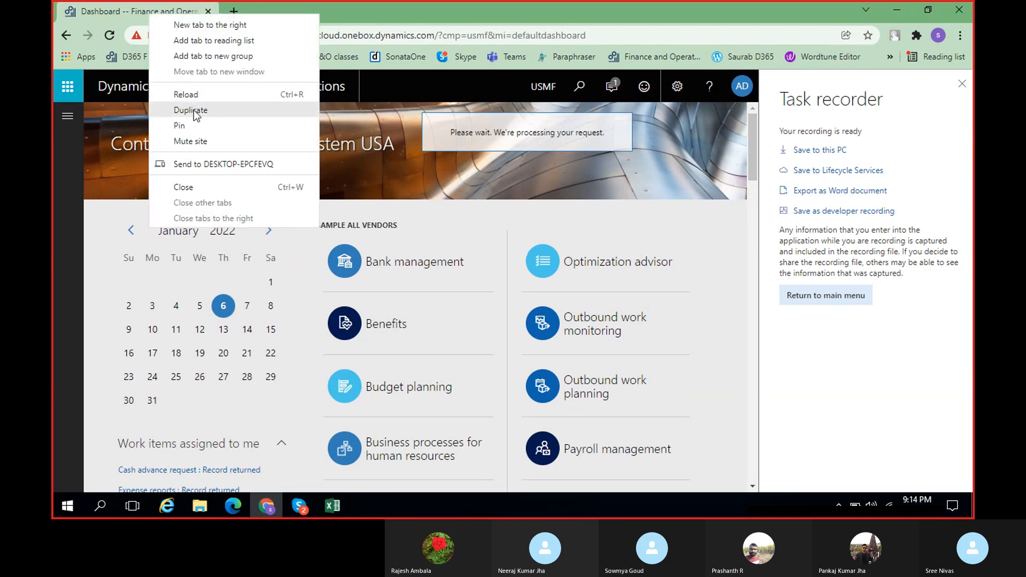
{"action": "left_click", "coordinate": [192, 109]}
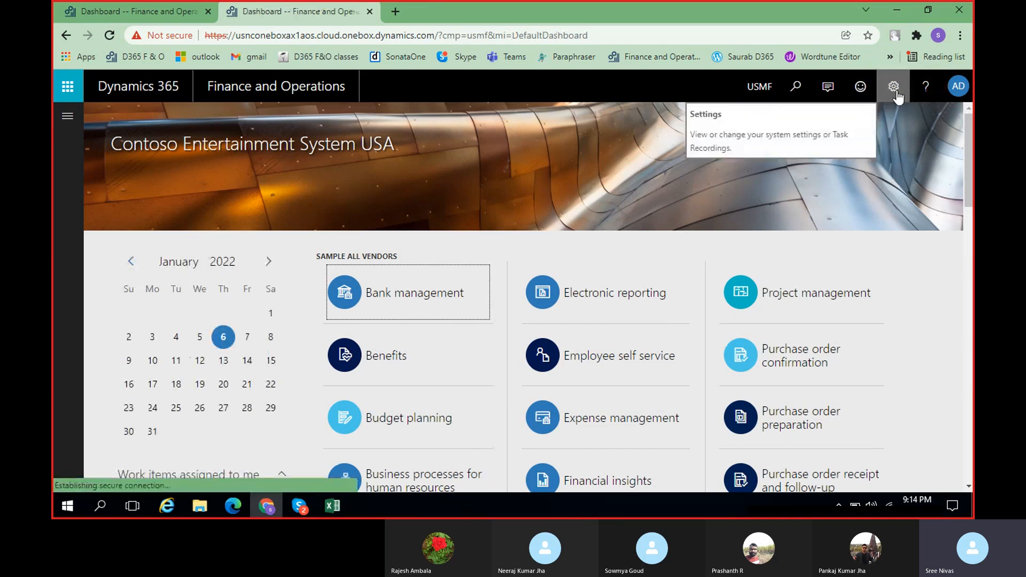
{"action": "left_click", "coordinate": [898, 95]}
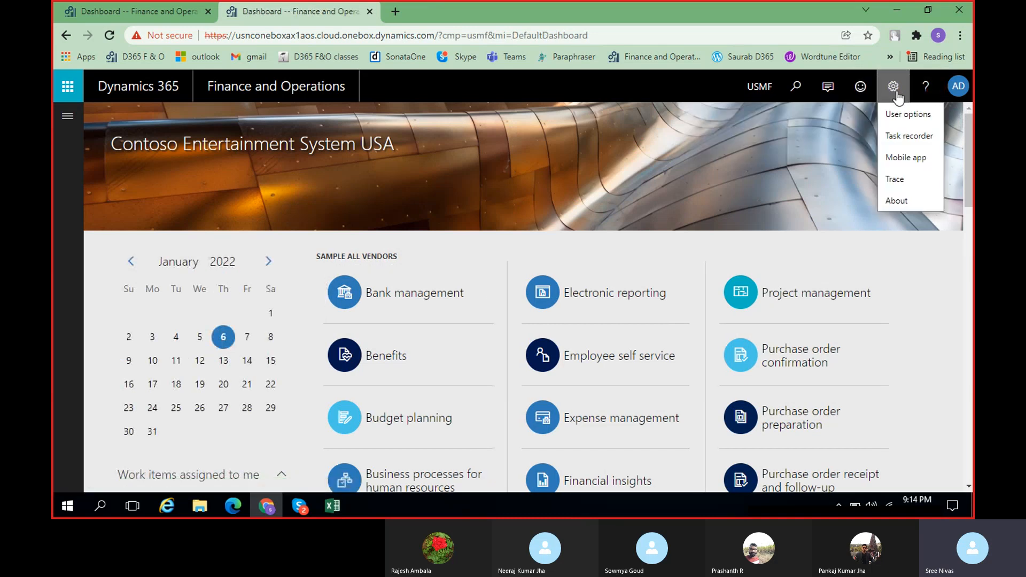
{"action": "left_click", "coordinate": [915, 139]}
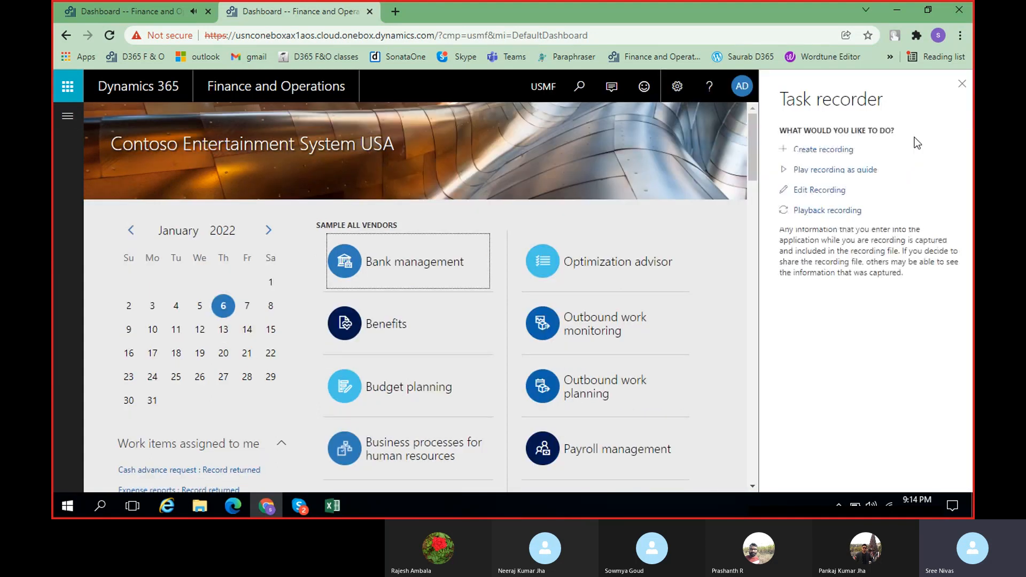
Create a new task recording with the name Demo and the description Demo, and start recording
{"action": "left_click", "coordinate": [816, 151]}
{"action": "left_click", "coordinate": [821, 214]}
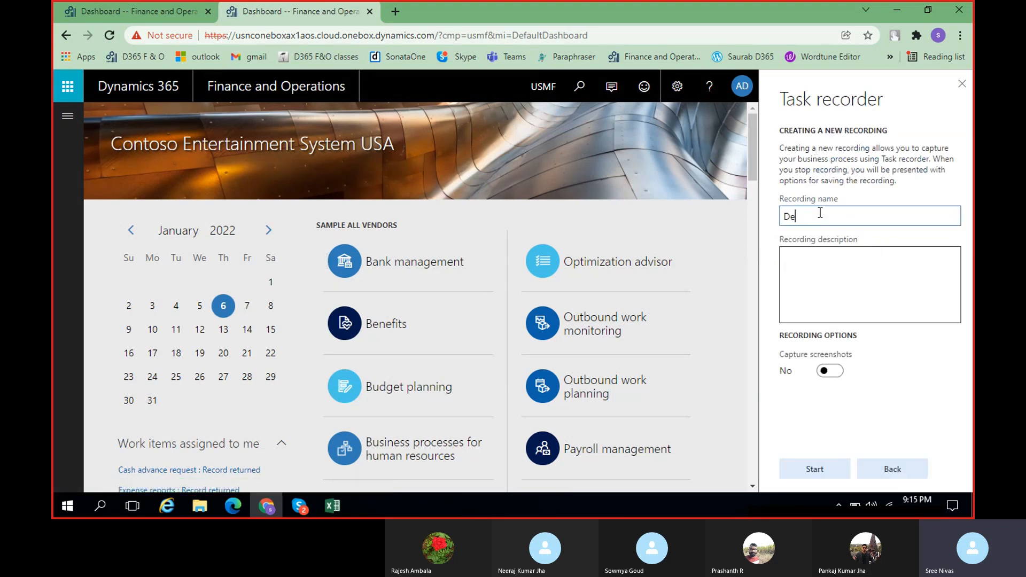
{"action": "key", "text": "Tab"}
{"action": "type", "text": "Demo"}
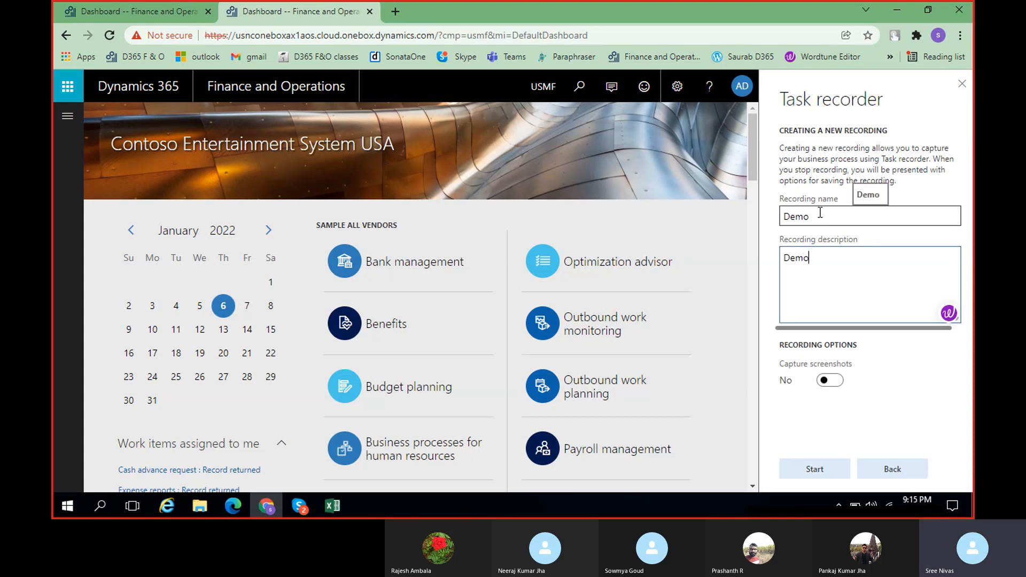
{"action": "left_click", "coordinate": [811, 469]}
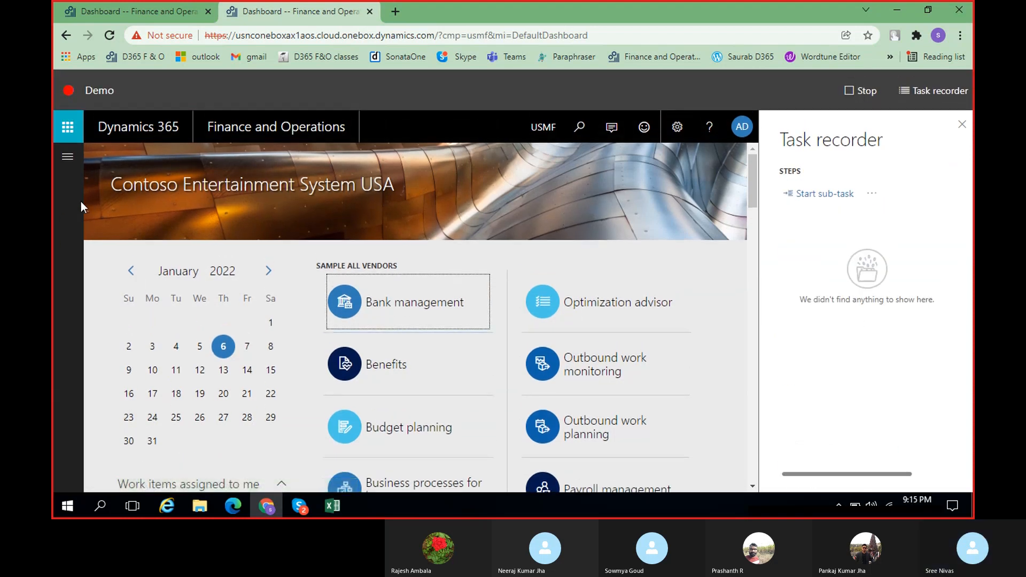
Open the Main accounts page from the General ledger module's chart of accounts section
{"action": "left_click", "coordinate": [68, 159]}
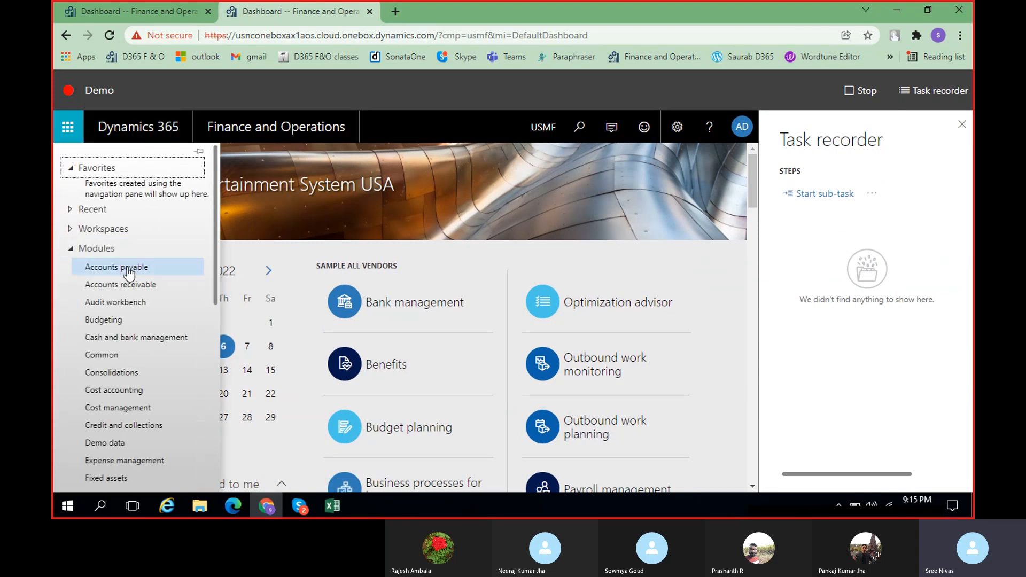
{"action": "scroll", "coordinate": [106, 432], "scroll_direction": "down", "scroll_amount": 3}
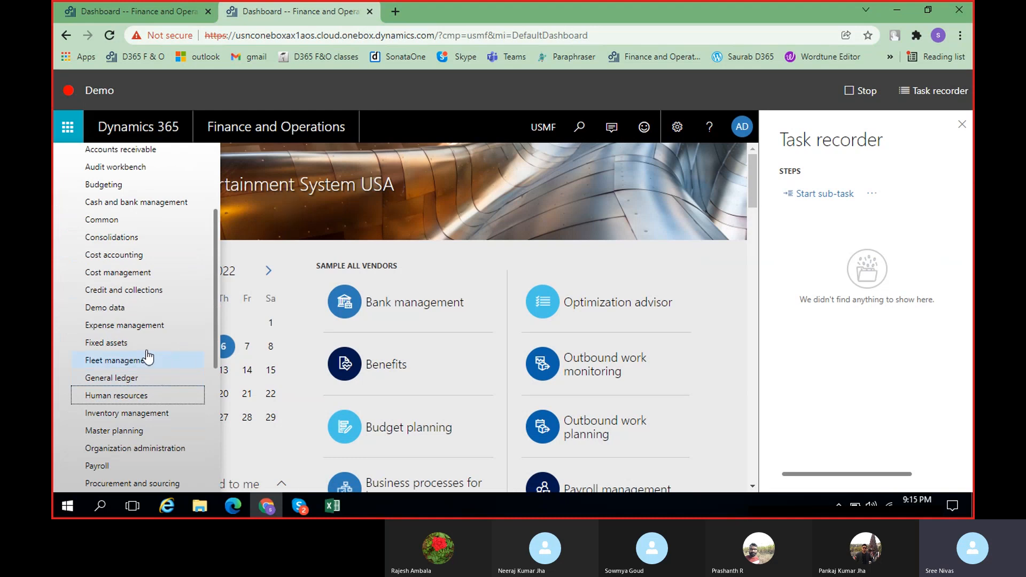
{"action": "left_click", "coordinate": [118, 382]}
{"action": "left_click_drag", "start_coordinate": [289, 488], "coordinate": [435, 490]}
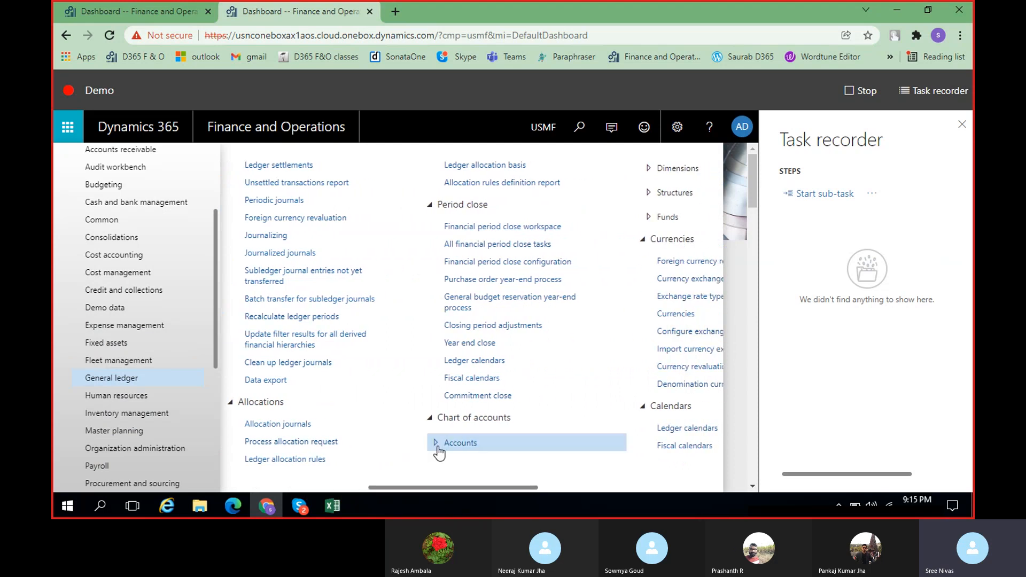
{"action": "left_click", "coordinate": [437, 445]}
{"action": "left_click", "coordinate": [681, 163]}
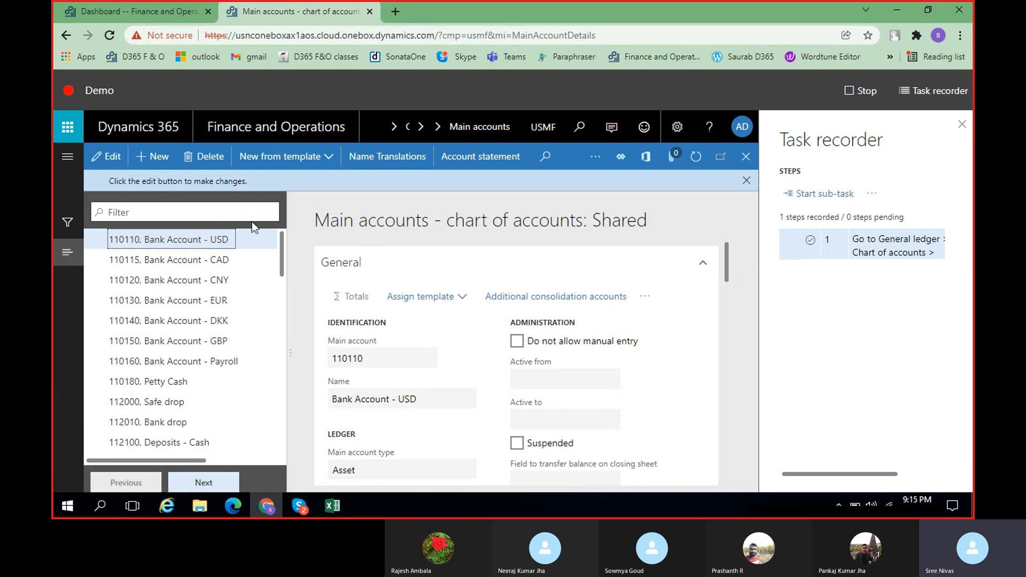
Create a new main account with the number 1000100 and the name Cash
{"action": "left_click", "coordinate": [154, 159]}
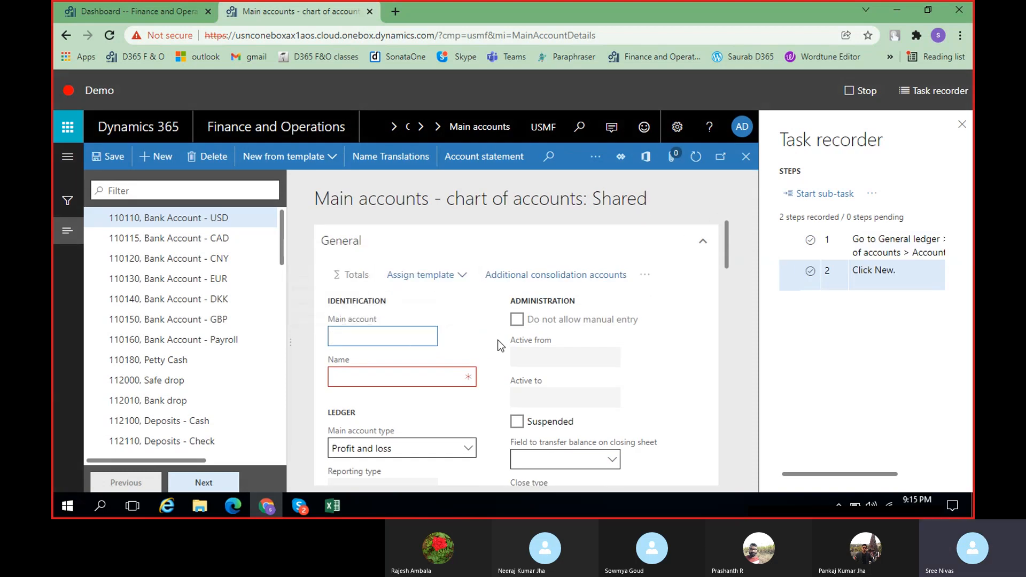
{"action": "scroll", "coordinate": [411, 334], "scroll_direction": "down", "scroll_amount": 1}
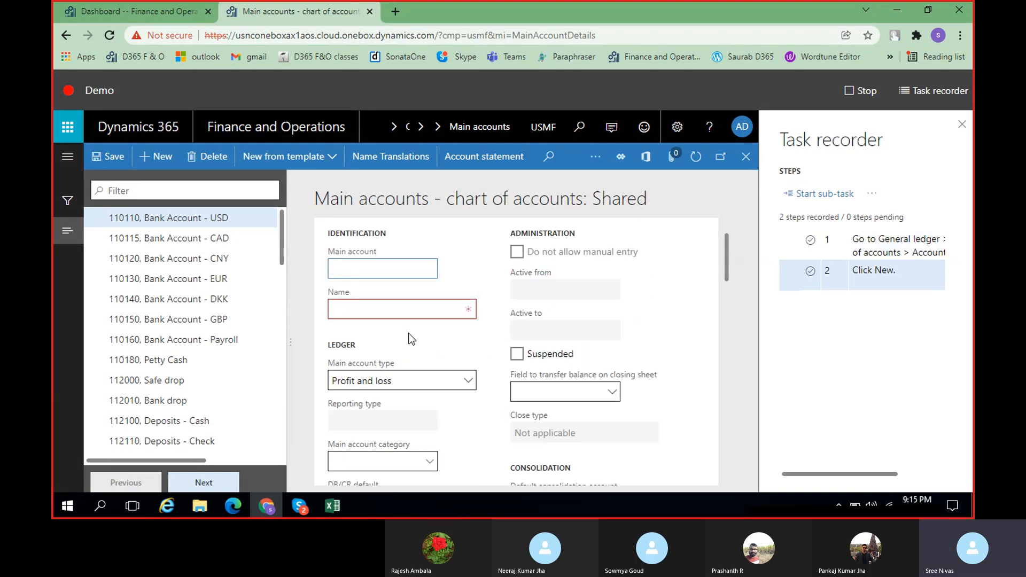
{"action": "type", "text": "Cash"}
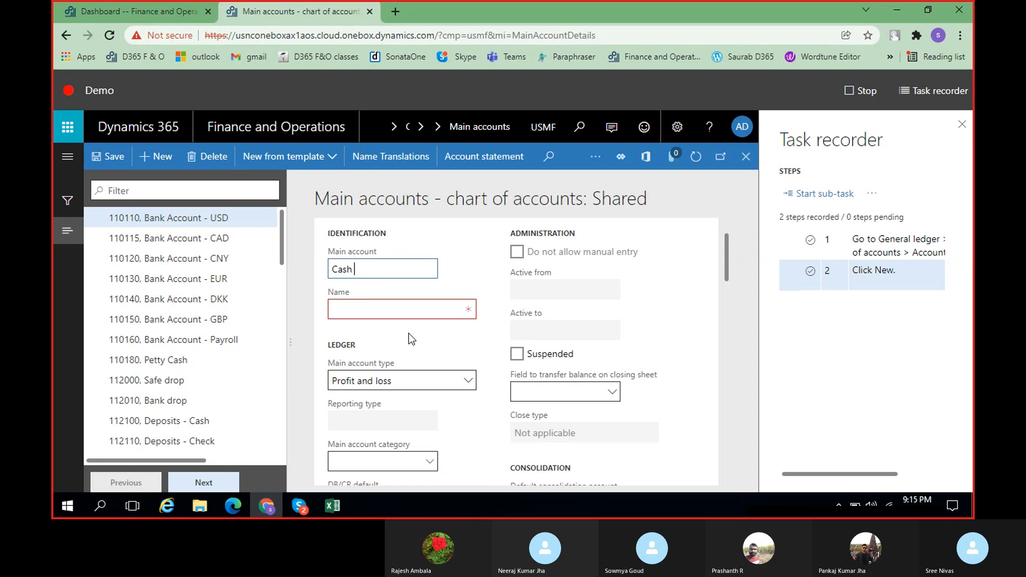
{"action": "key", "text": "BackSpace"}
{"action": "key", "text": "BackSpace"}
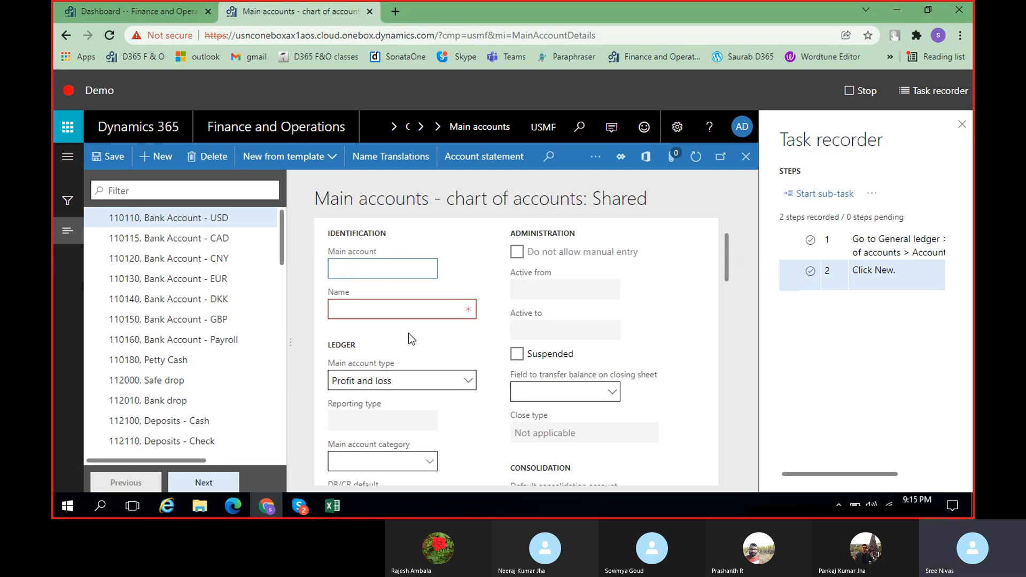
{"action": "type", "text": "1000100"}
{"action": "left_click", "coordinate": [408, 306]}
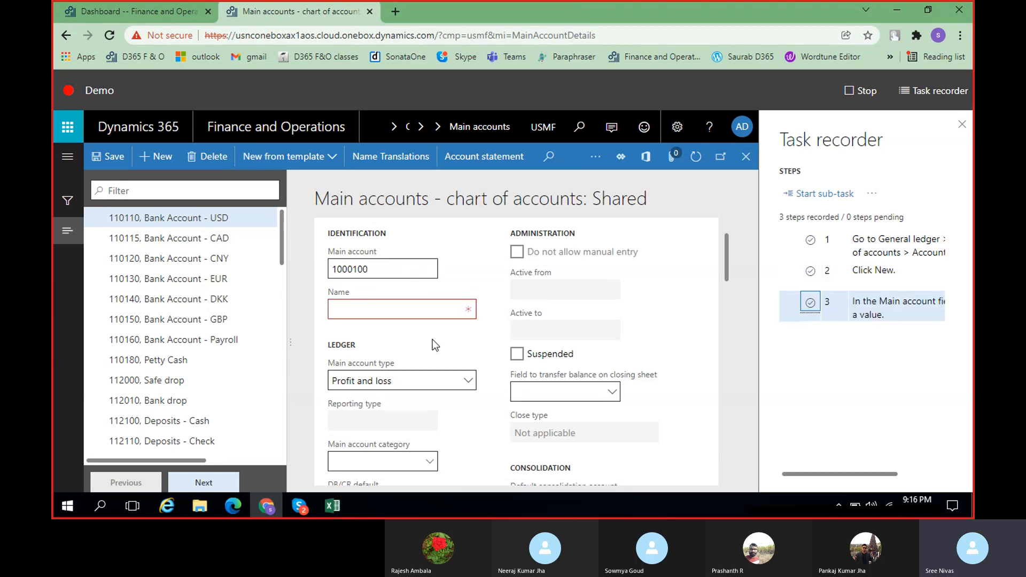
{"action": "left_click", "coordinate": [404, 310]}
{"action": "type", "text": "Cash"}
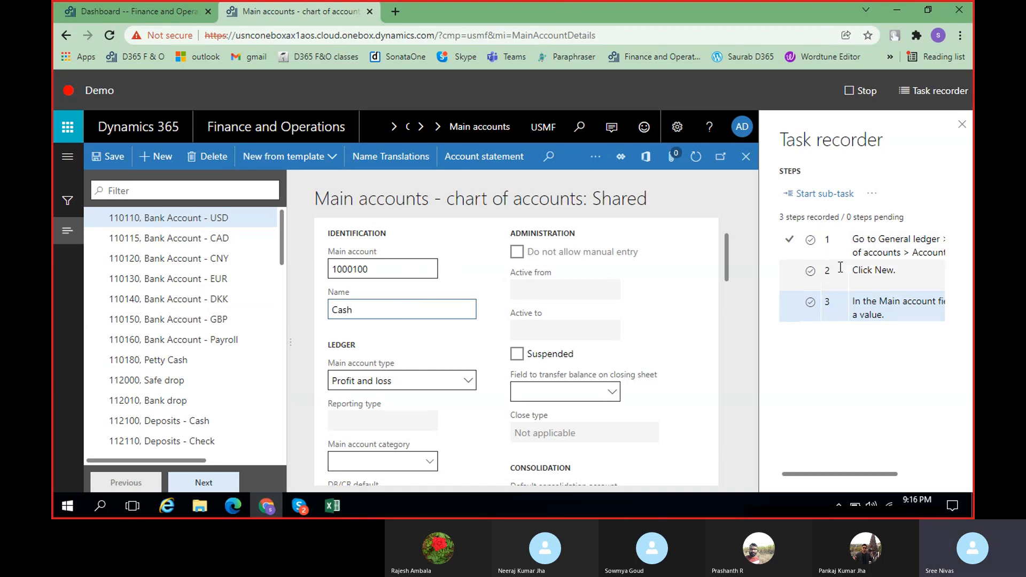
{"action": "left_click", "coordinate": [464, 261]}
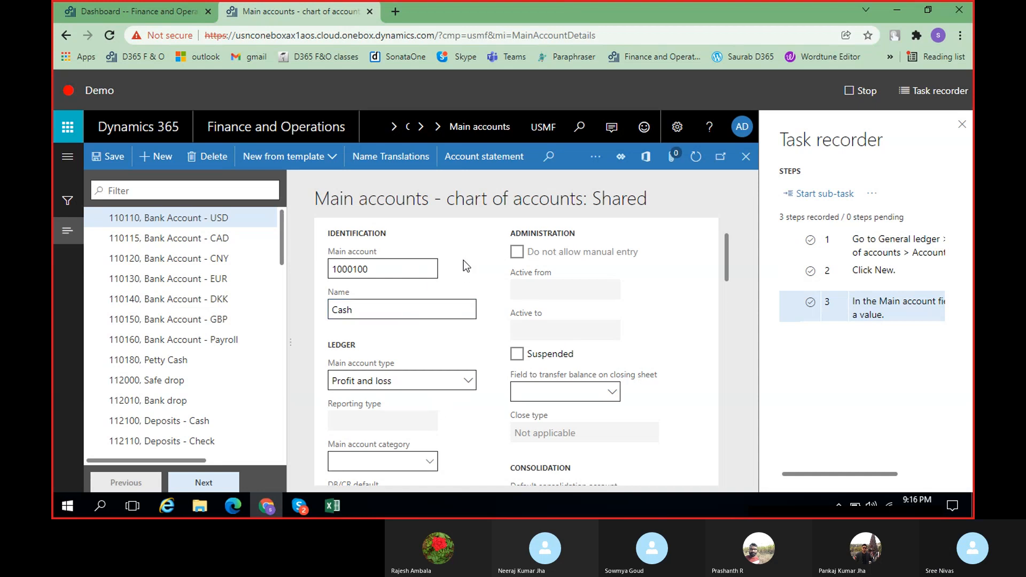
Set the Cash account's main account type to Asset and save the new account
{"action": "left_click", "coordinate": [469, 383]}
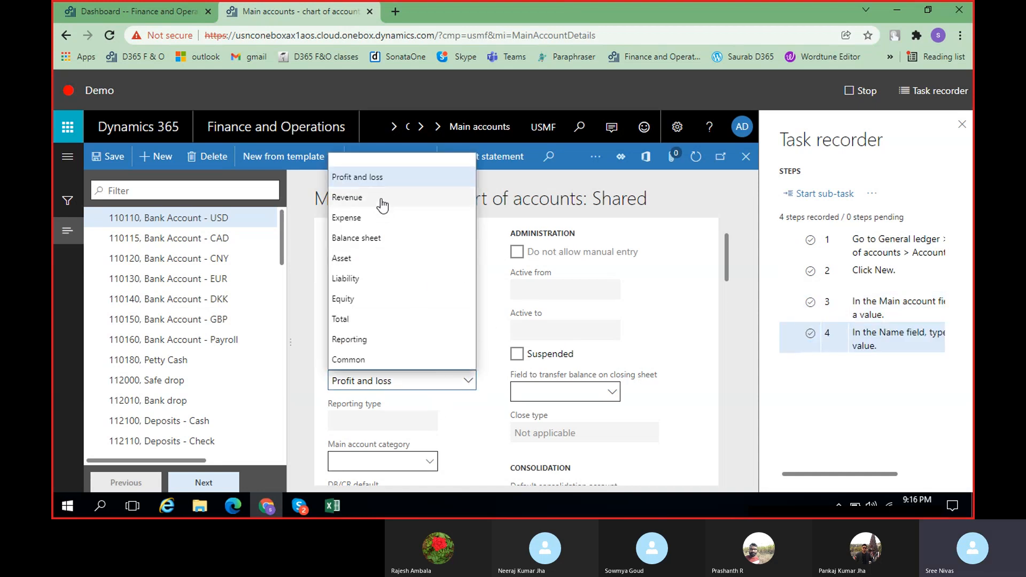
{"action": "left_click", "coordinate": [369, 259]}
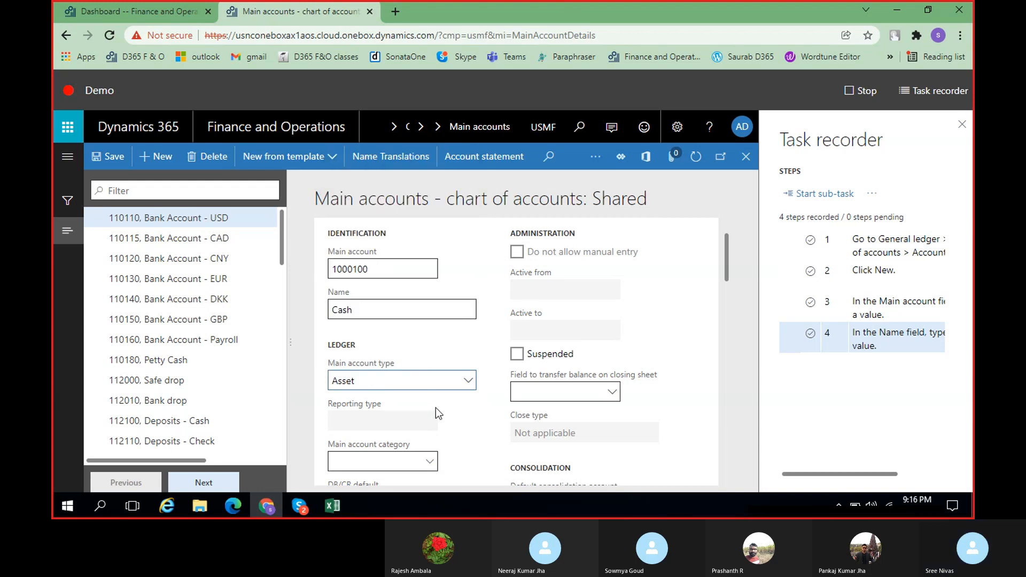
{"action": "scroll", "coordinate": [435, 408], "scroll_direction": "down", "scroll_amount": 1}
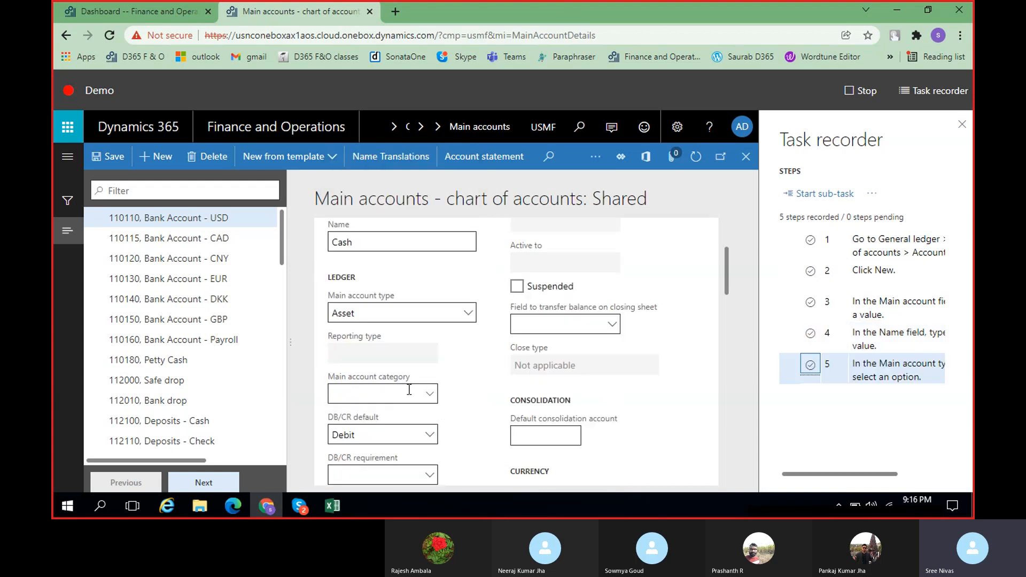
{"action": "scroll", "coordinate": [468, 393], "scroll_direction": "down", "scroll_amount": 6}
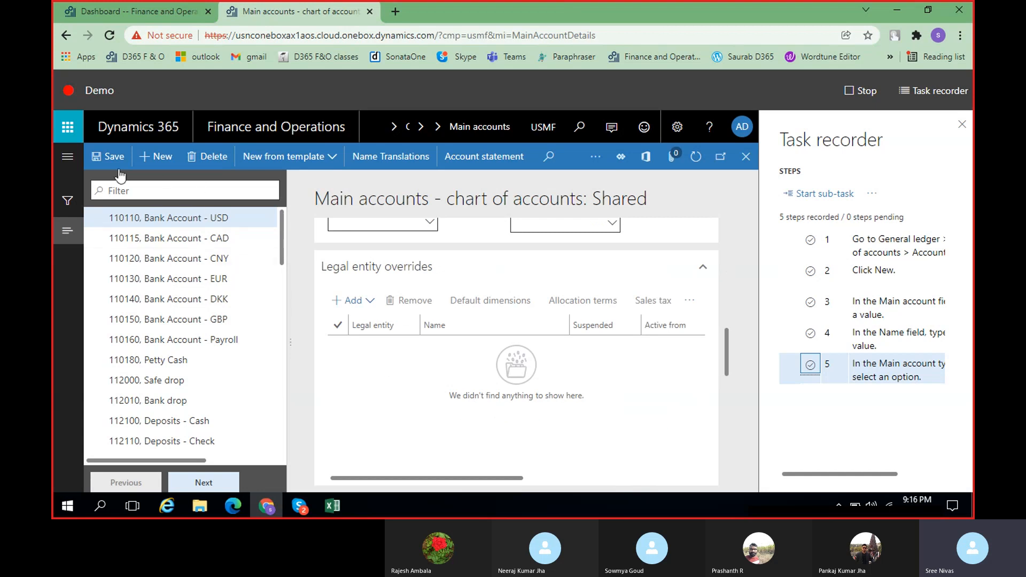
{"action": "left_click", "coordinate": [112, 157]}
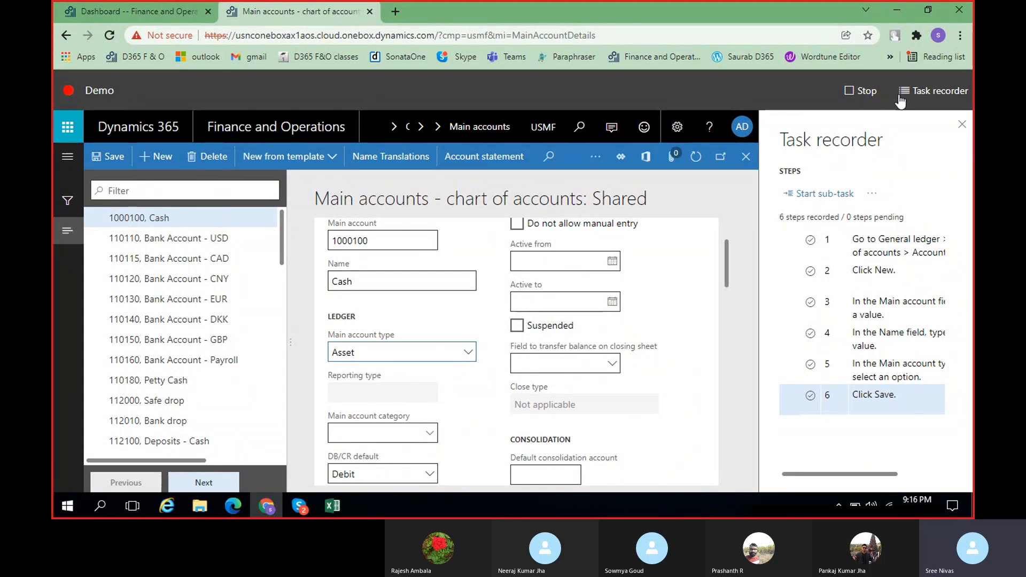
Stop the Demo task recording and export it as a Word document
{"action": "left_click", "coordinate": [860, 90]}
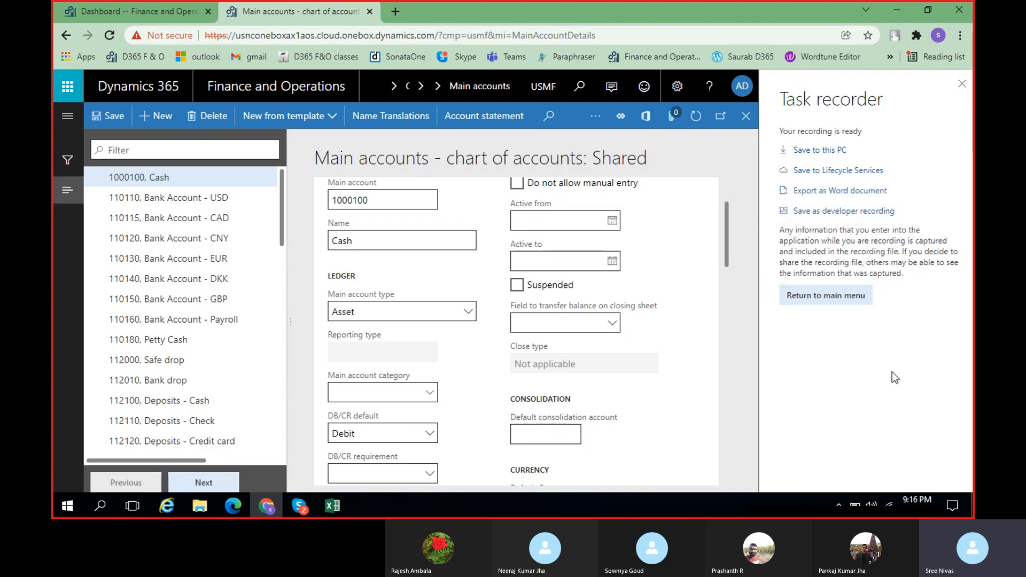
{"action": "left_click", "coordinate": [826, 198]}
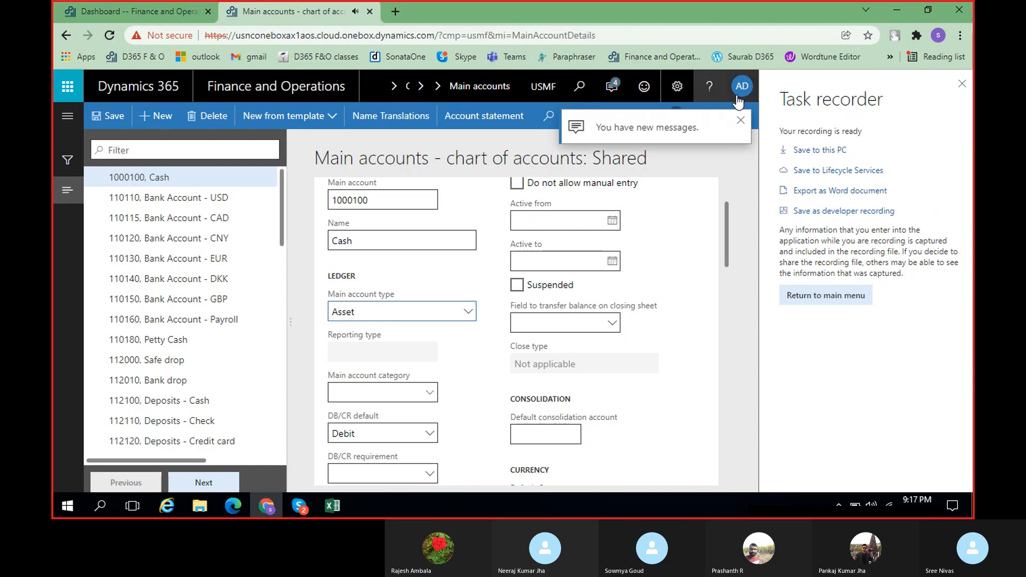
Try again to export the finished Demo task recording as a Word document
{"action": "left_click", "coordinate": [740, 120]}
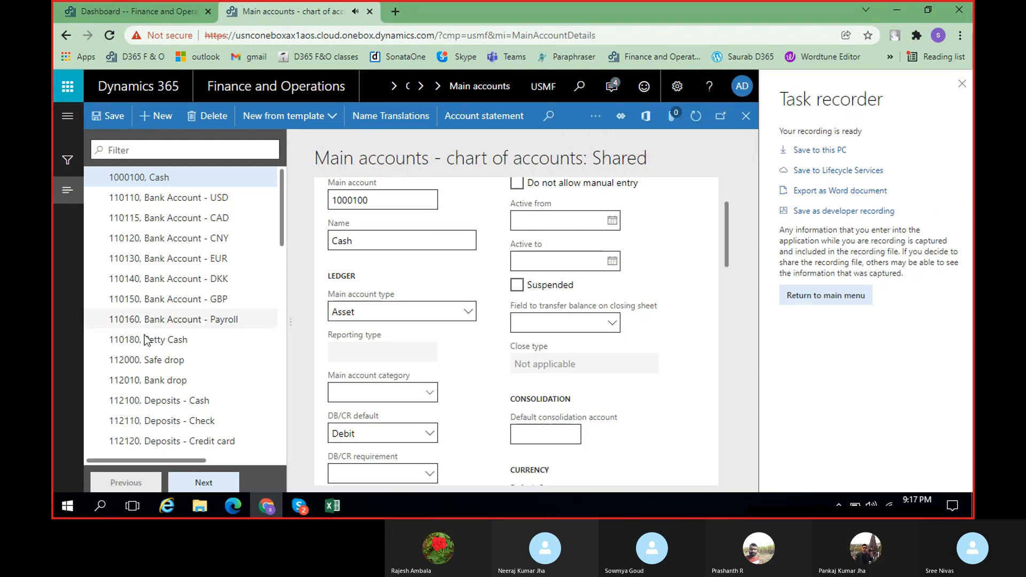
{"action": "scroll", "coordinate": [176, 380], "scroll_direction": "down", "scroll_amount": 5}
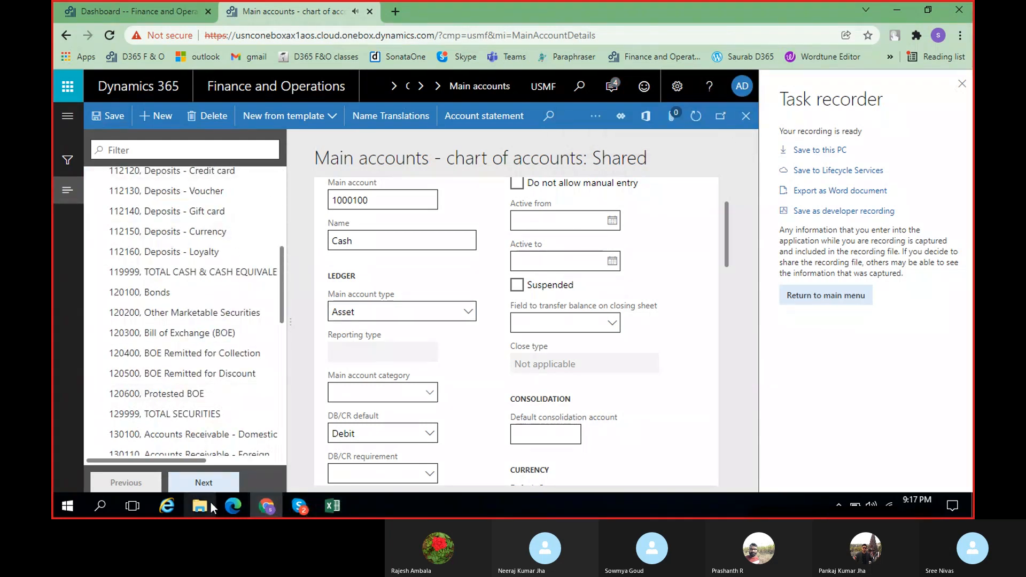
{"action": "left_click", "coordinate": [827, 197]}
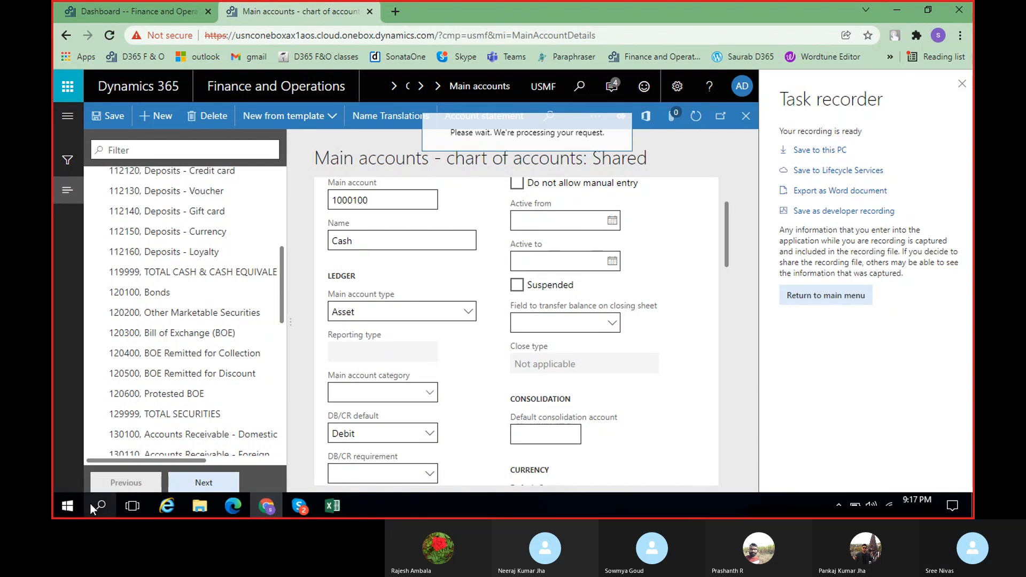
Check the Downloads folder for the exported recording and read the newest messages in the Action center
{"action": "left_click", "coordinate": [200, 506]}
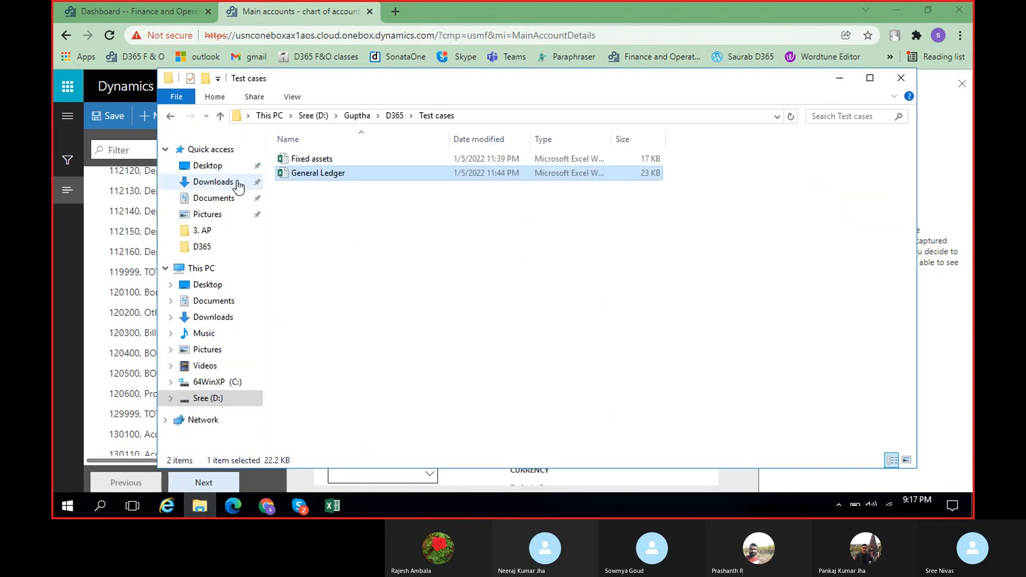
{"action": "left_click", "coordinate": [212, 181]}
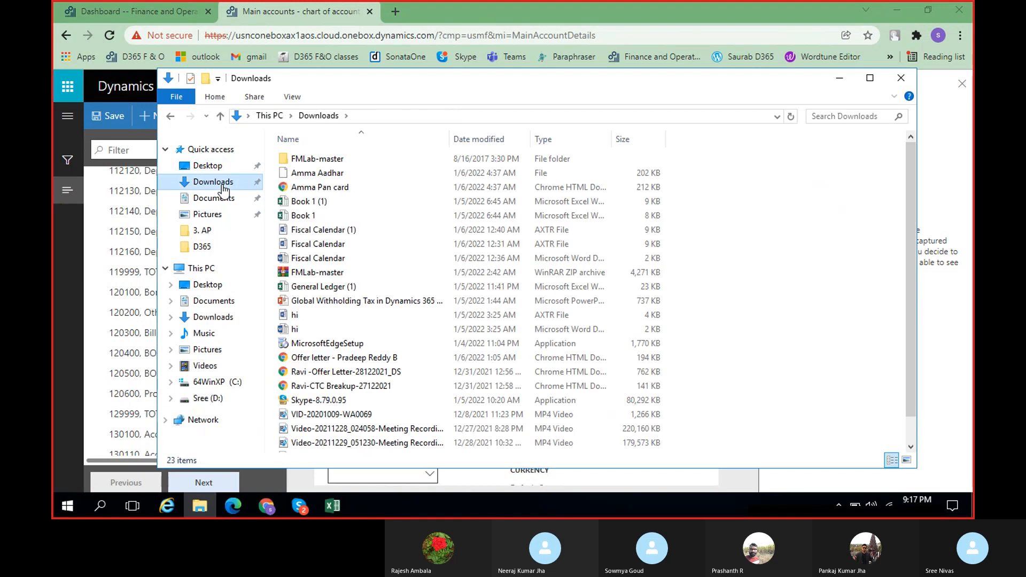
{"action": "left_click", "coordinate": [839, 78]}
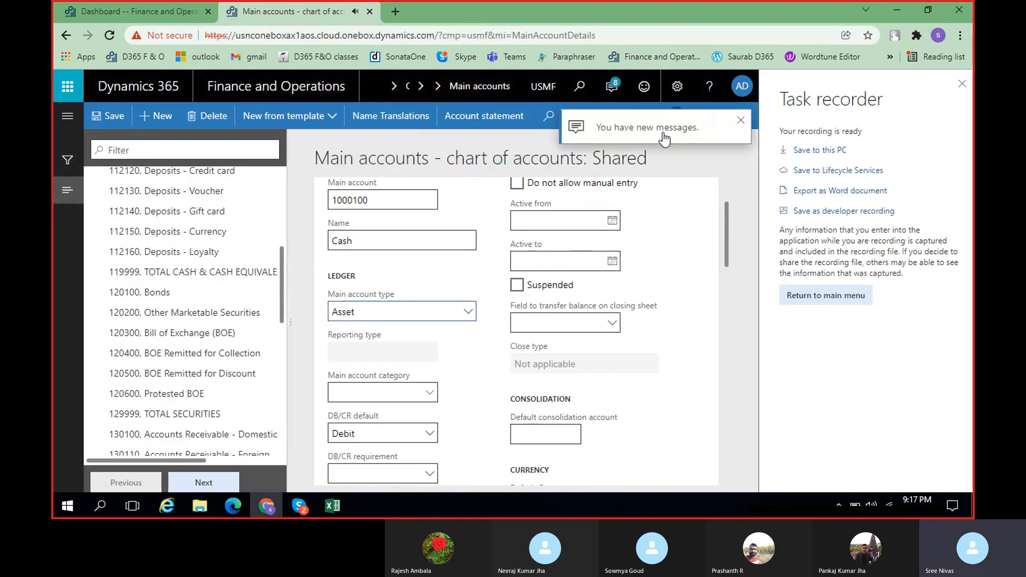
{"action": "left_click", "coordinate": [613, 86]}
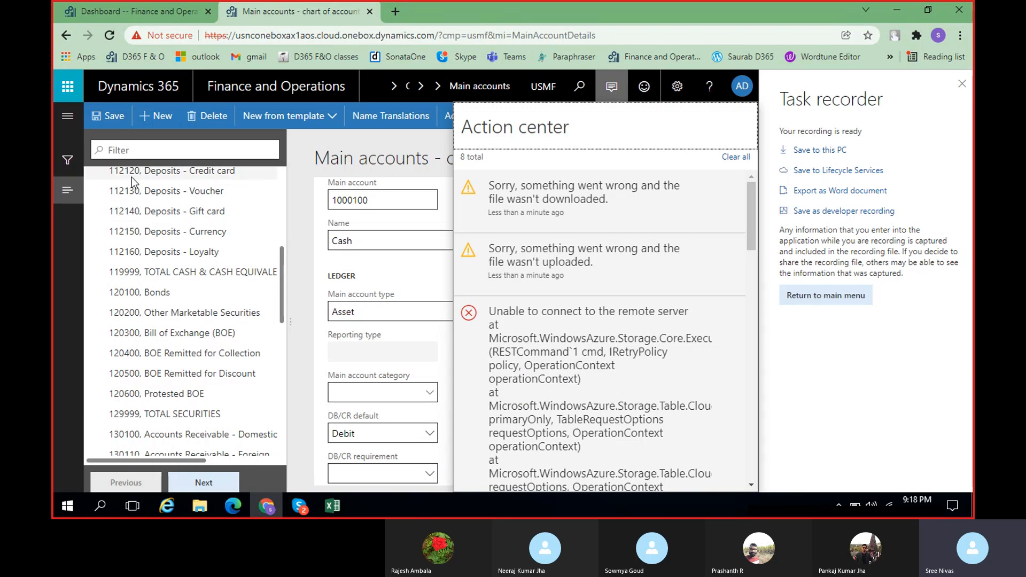
{"action": "left_click", "coordinate": [68, 116]}
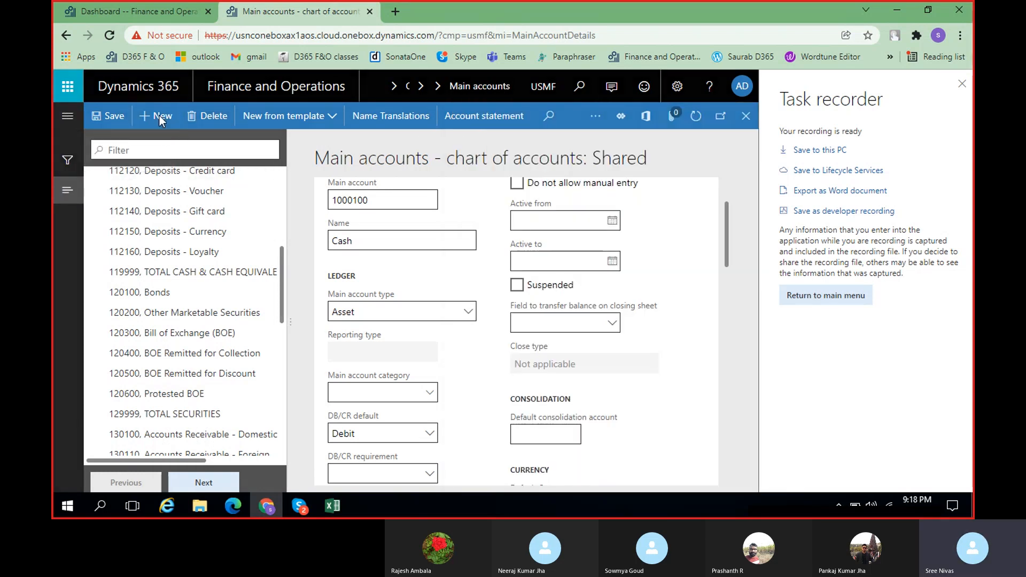
Return to Task recorder's main menu, accept downloading the recording, and review the resulting Action center messages
{"action": "left_click", "coordinate": [833, 295]}
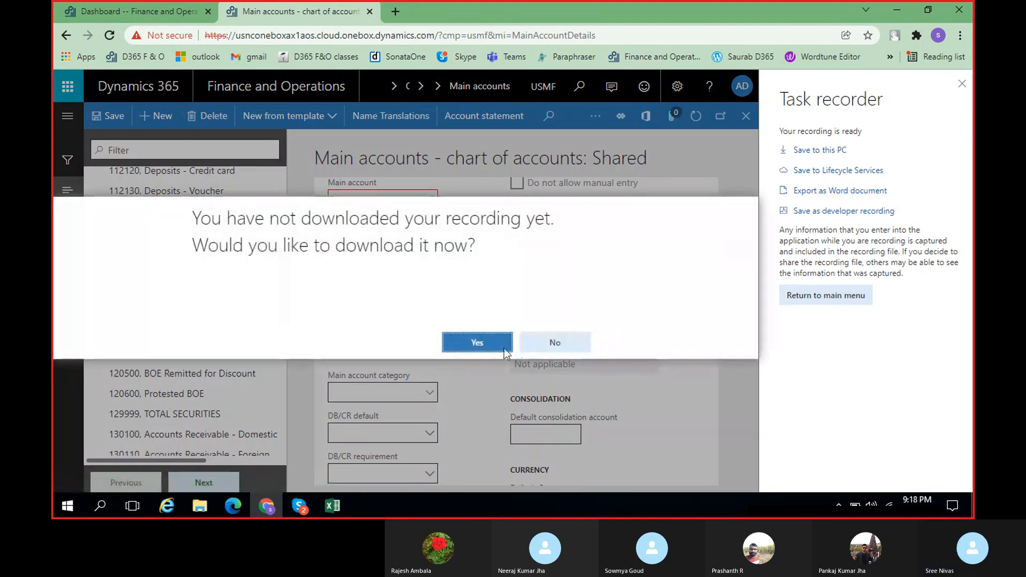
{"action": "left_click", "coordinate": [492, 345]}
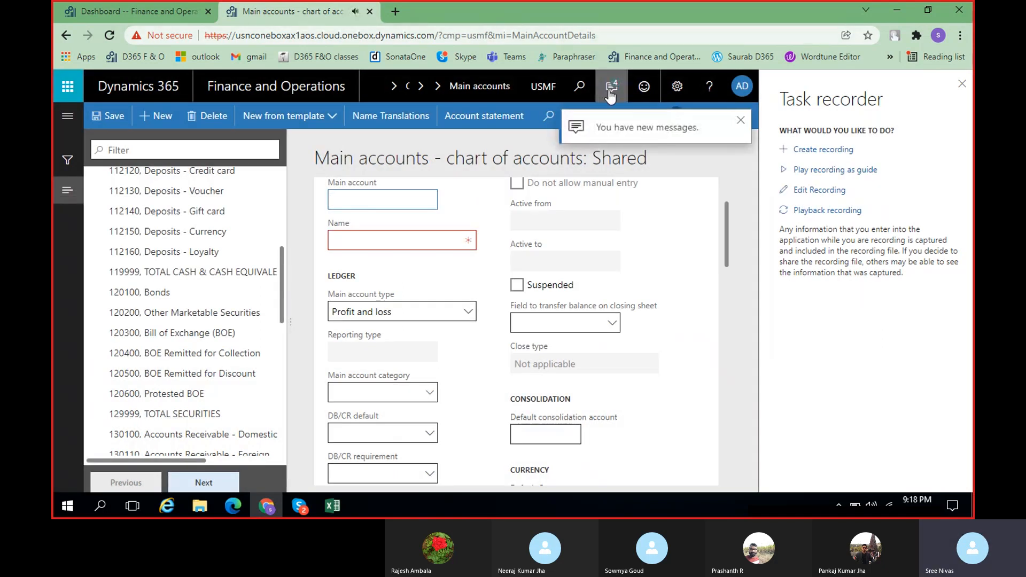
{"action": "left_click", "coordinate": [611, 87]}
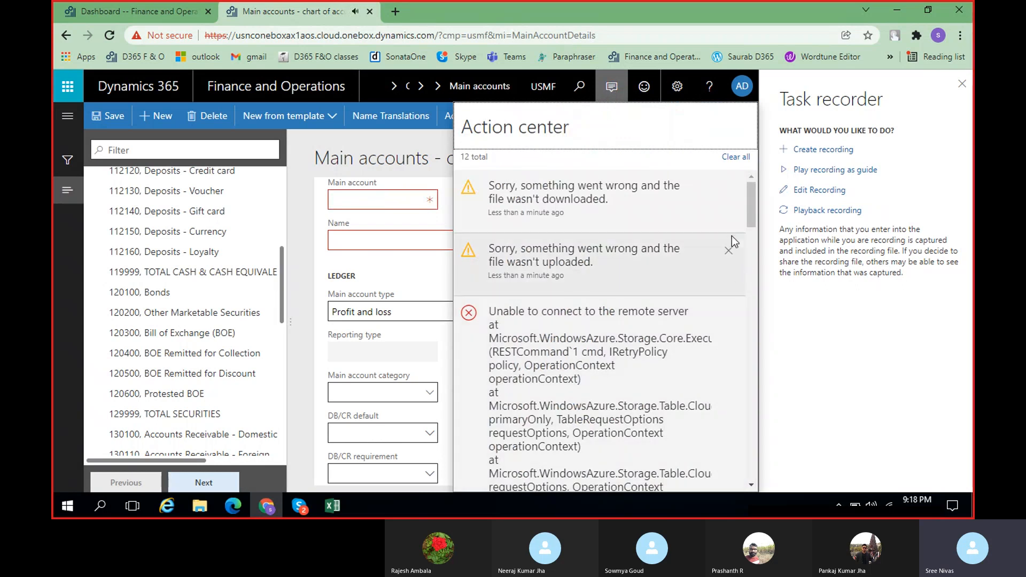
{"action": "left_click", "coordinate": [382, 152]}
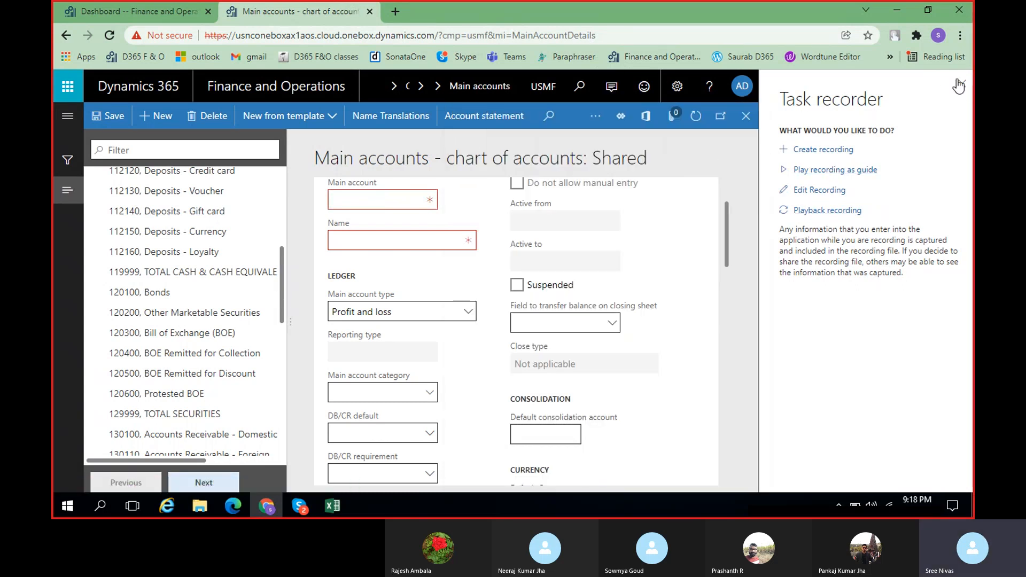
Close Task recorder and try to switch the Main accounts page to the SLV company (SLV Organic Foods)
{"action": "left_click", "coordinate": [962, 86]}
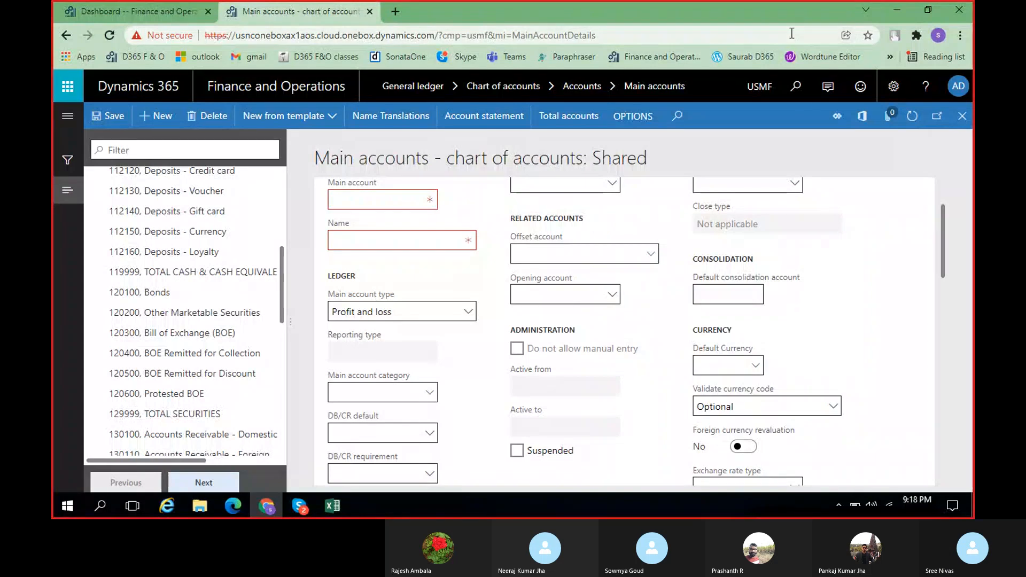
{"action": "left_click", "coordinate": [756, 98]}
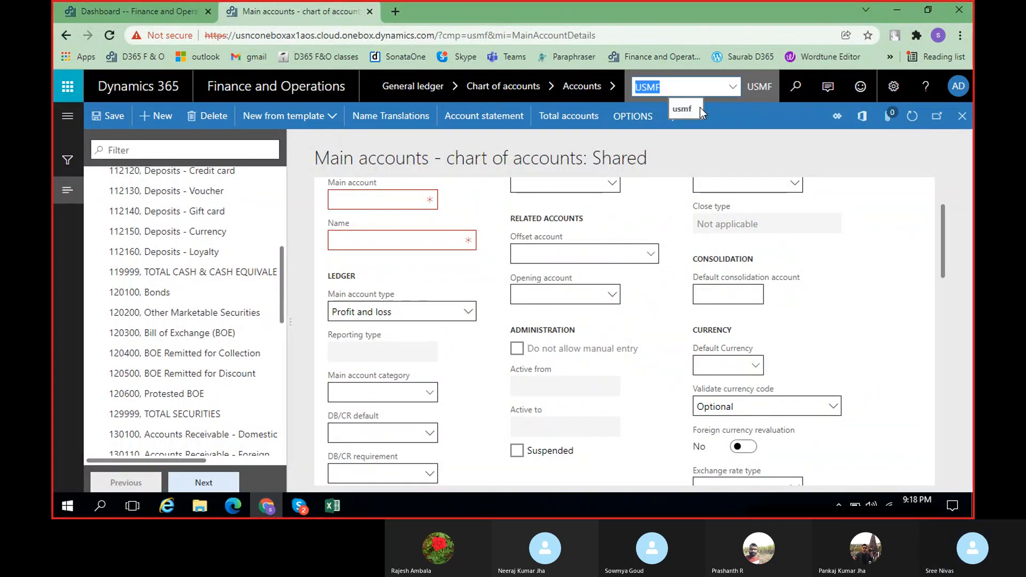
{"action": "left_click", "coordinate": [733, 87]}
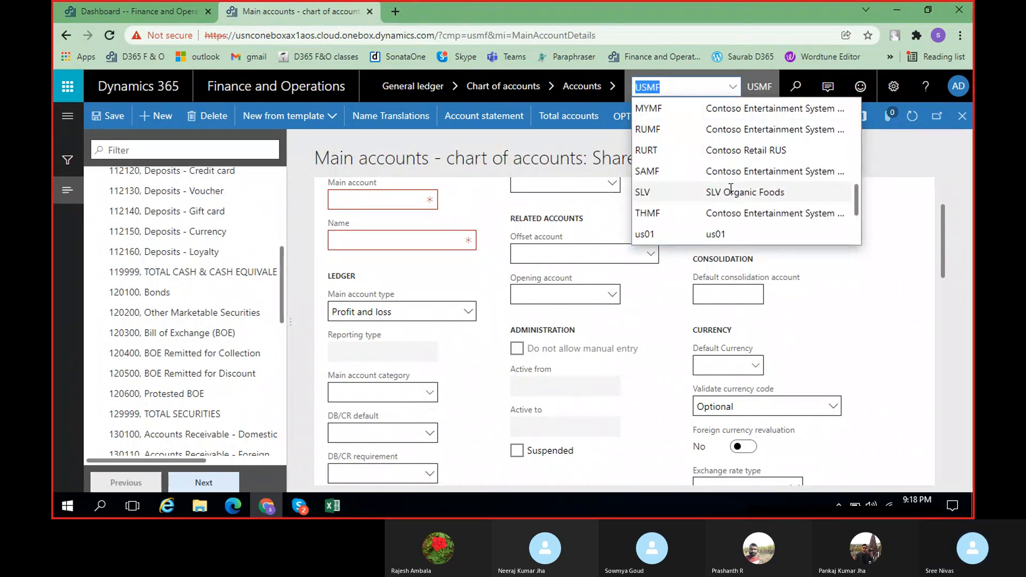
{"action": "scroll", "coordinate": [719, 192], "scroll_direction": "down", "scroll_amount": 2}
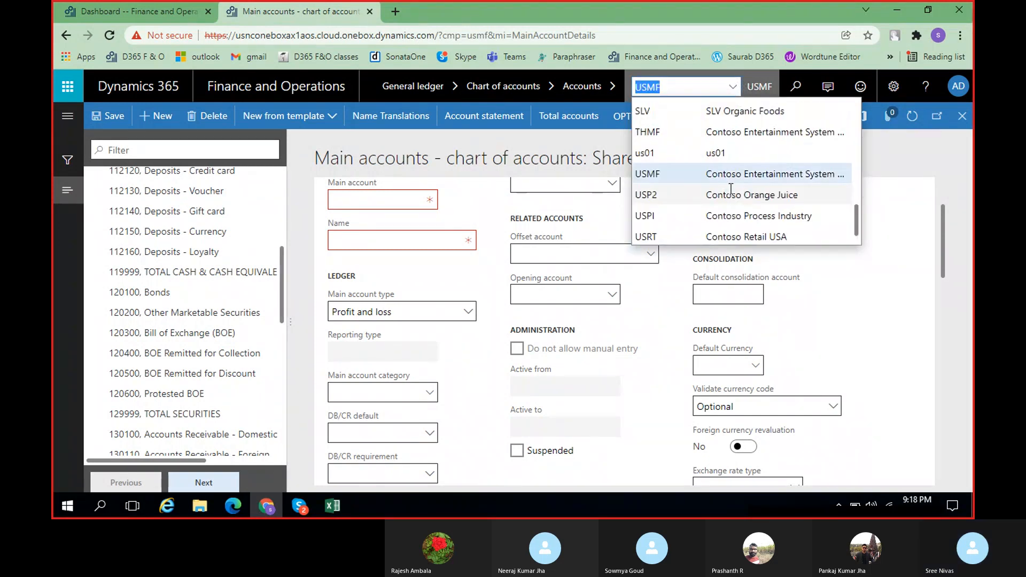
{"action": "left_click", "coordinate": [761, 112]}
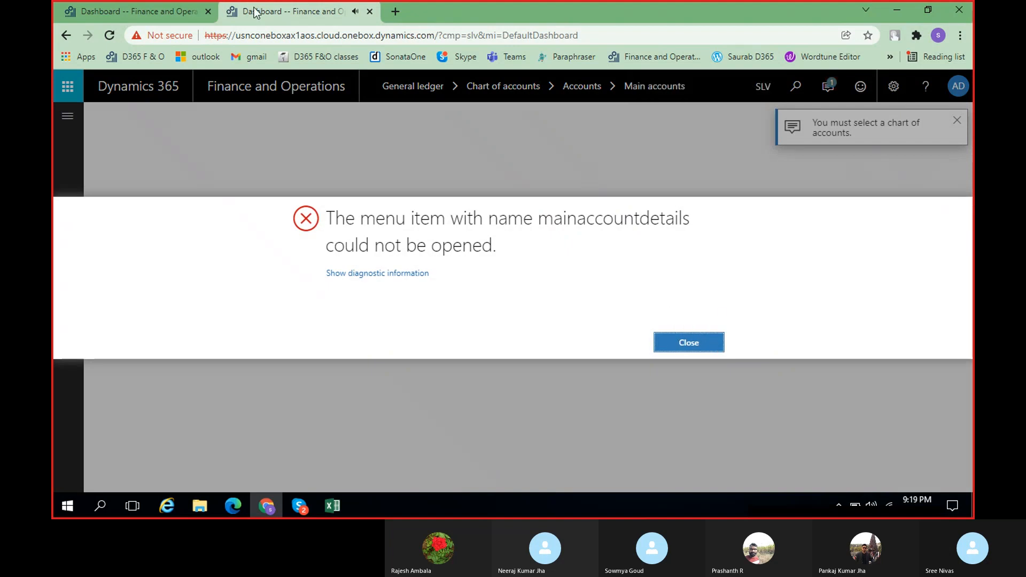
Close Task recorder on the other tab's USMF dashboard and switch that session to the SLV company
{"action": "left_click", "coordinate": [79, 12]}
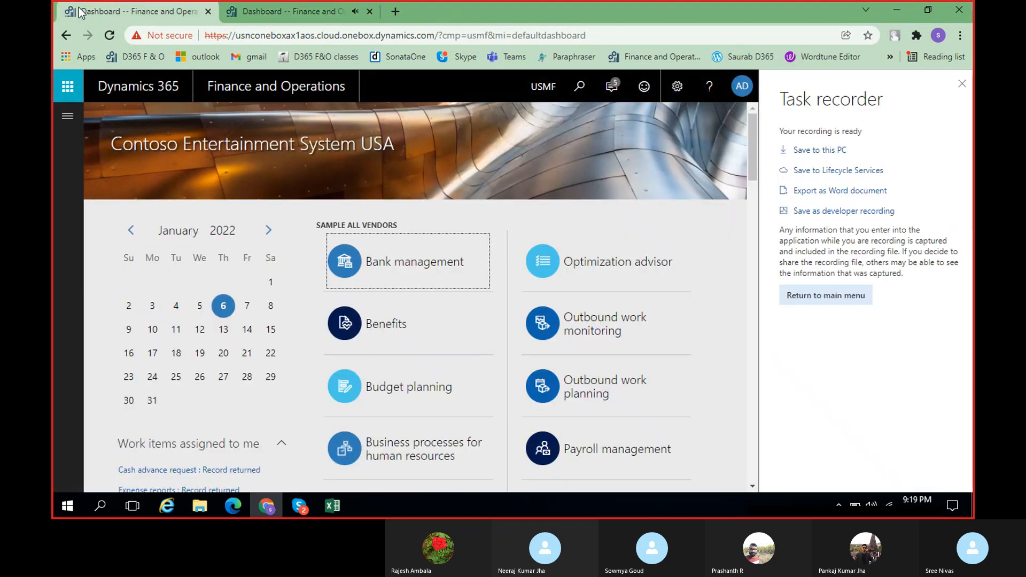
{"action": "left_click", "coordinate": [962, 85]}
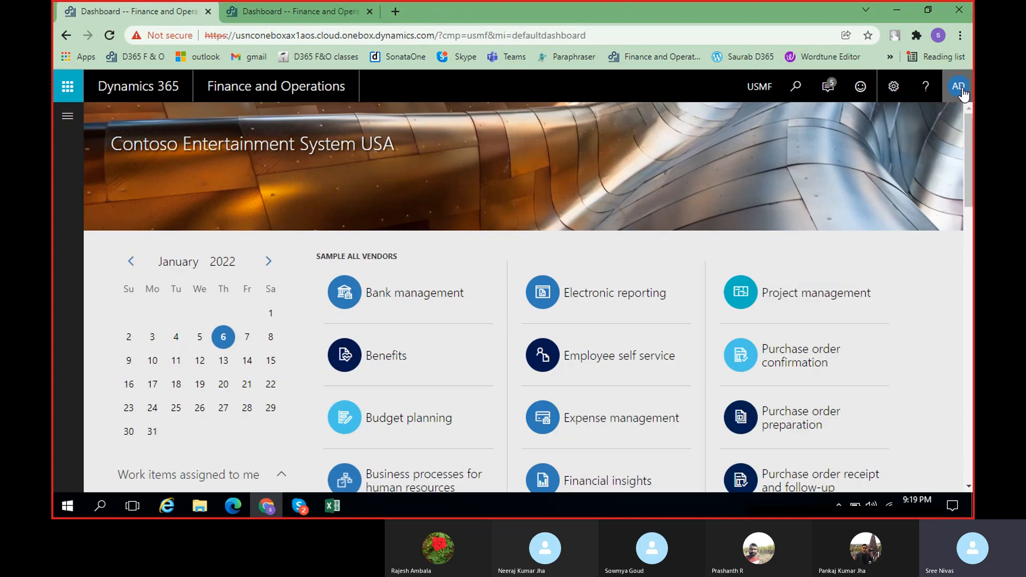
{"action": "left_click", "coordinate": [759, 87]}
{"action": "left_click", "coordinate": [735, 89]}
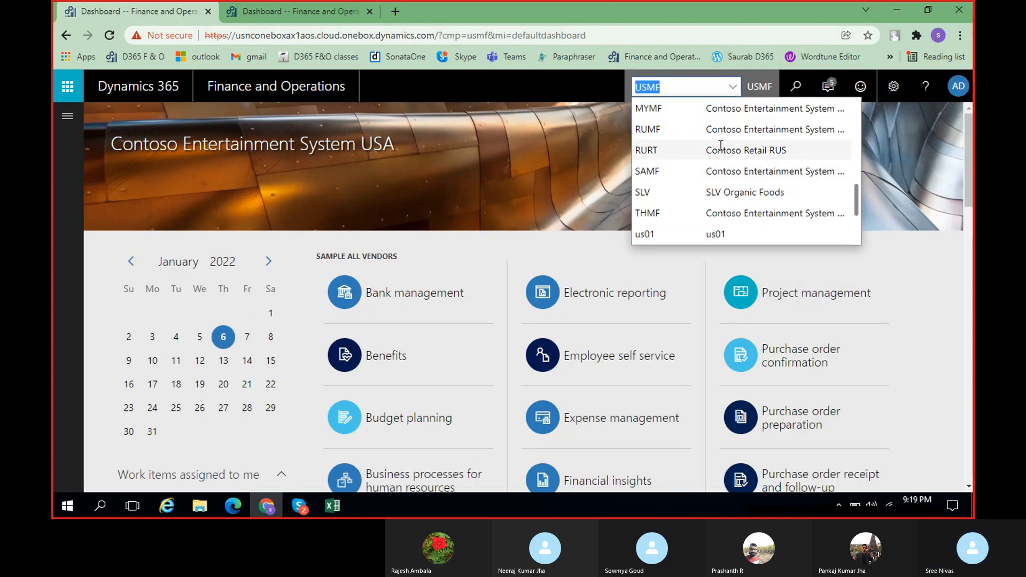
{"action": "left_click", "coordinate": [749, 193]}
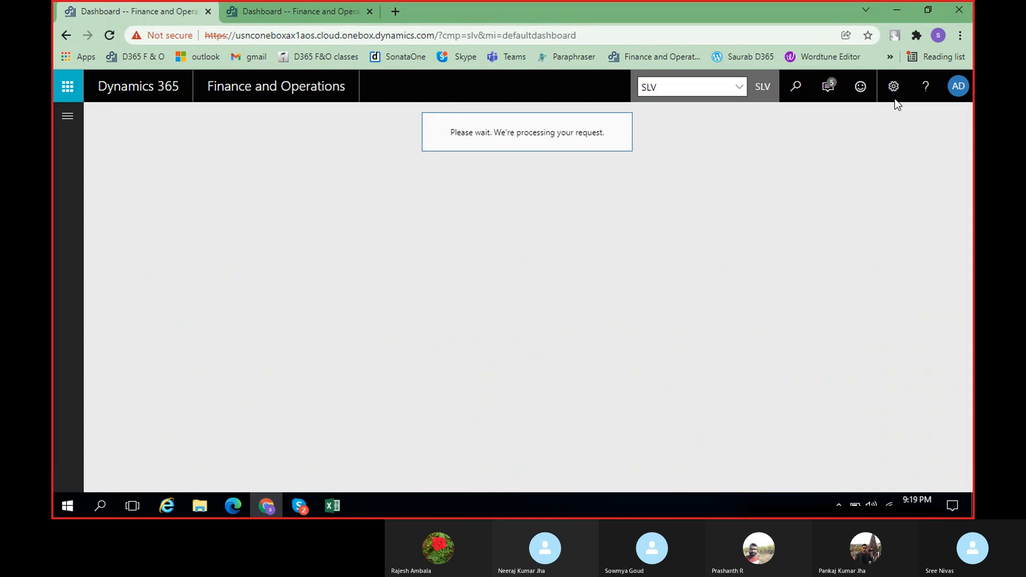
Start a new task recording in SLV with both the recording name and description set to Demo
{"action": "left_click", "coordinate": [894, 87]}
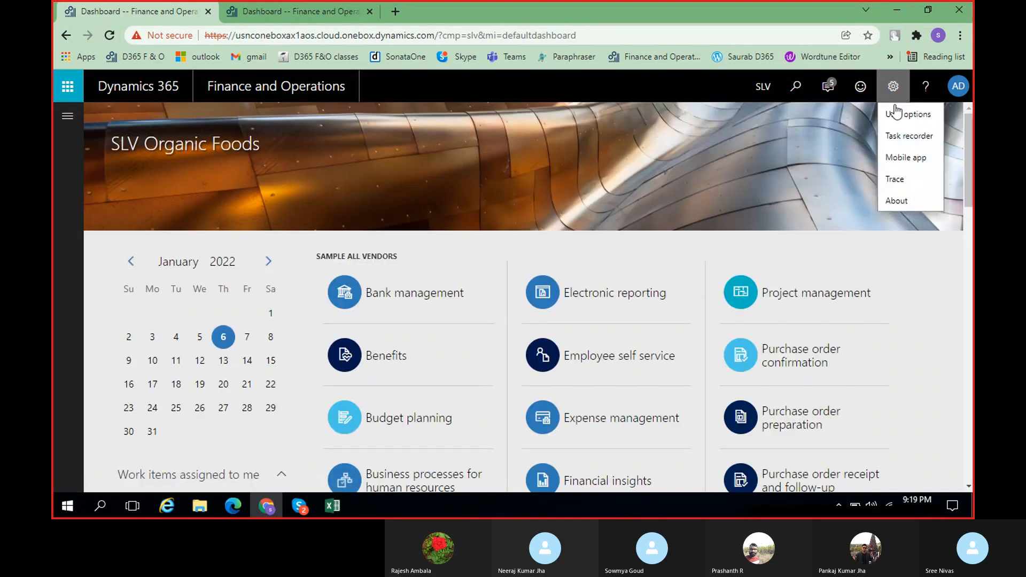
{"action": "left_click", "coordinate": [904, 140]}
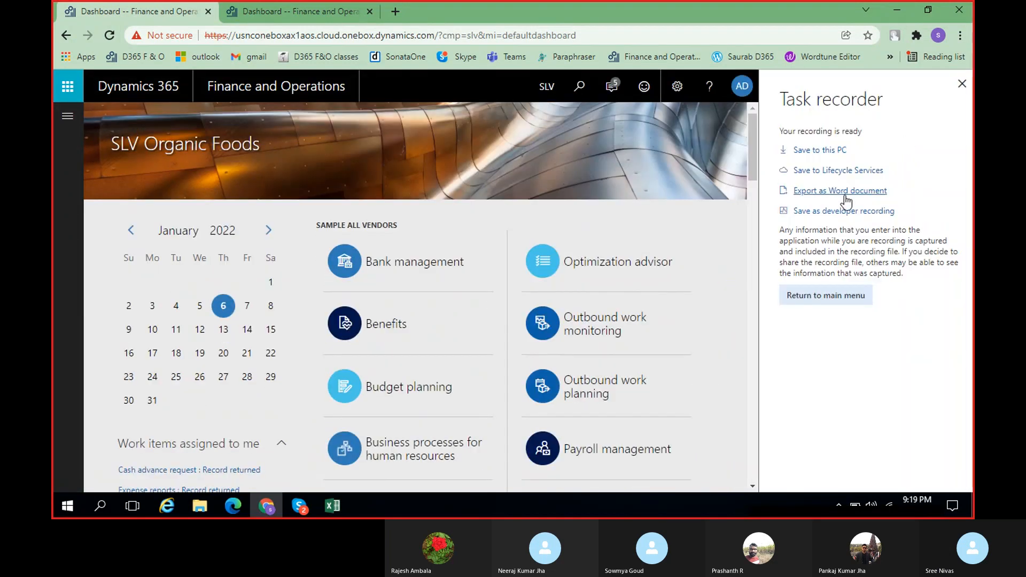
{"action": "left_click", "coordinate": [855, 297]}
{"action": "left_click", "coordinate": [832, 153]}
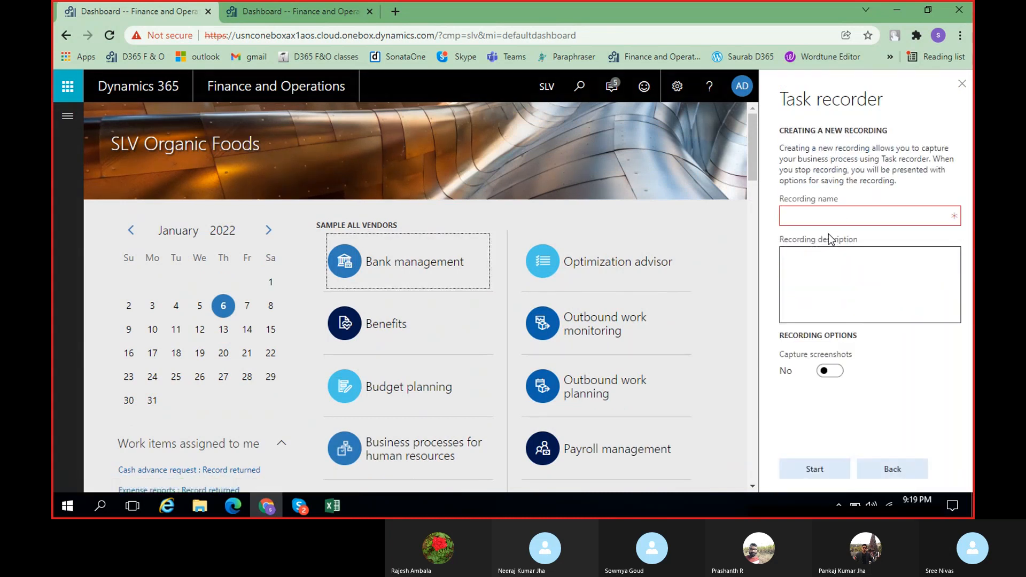
{"action": "type", "text": "Demo"}
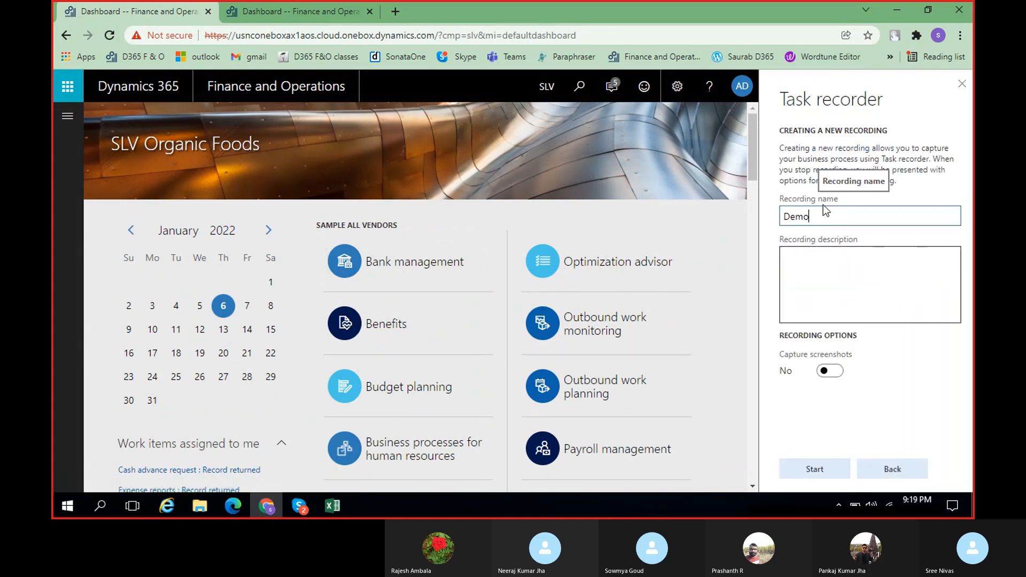
{"action": "left_click", "coordinate": [803, 251]}
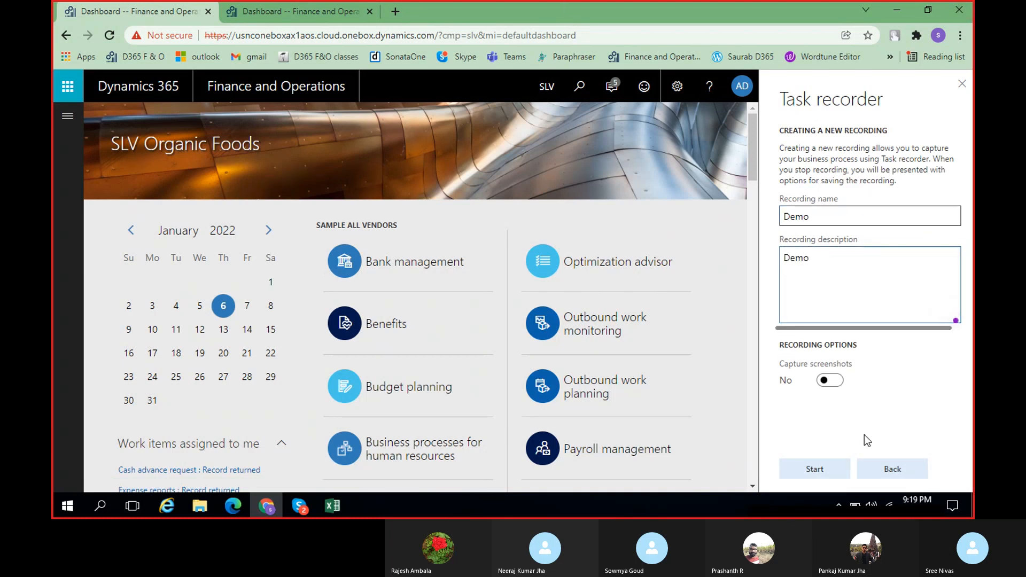
{"action": "left_click", "coordinate": [826, 469]}
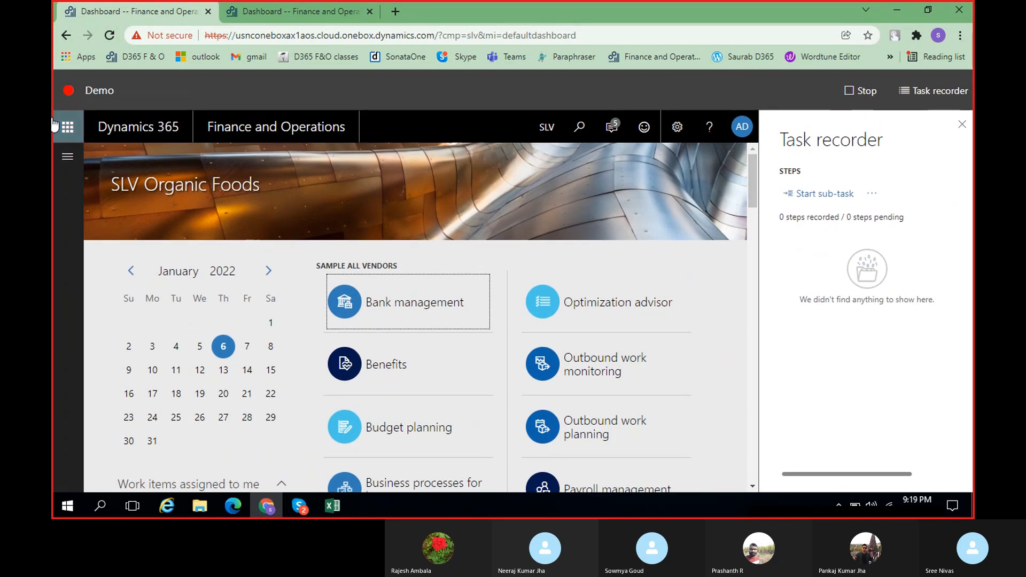
Try to open the Main accounts page from General ledger's chart of accounts section and dismiss the error
{"action": "left_click", "coordinate": [68, 157]}
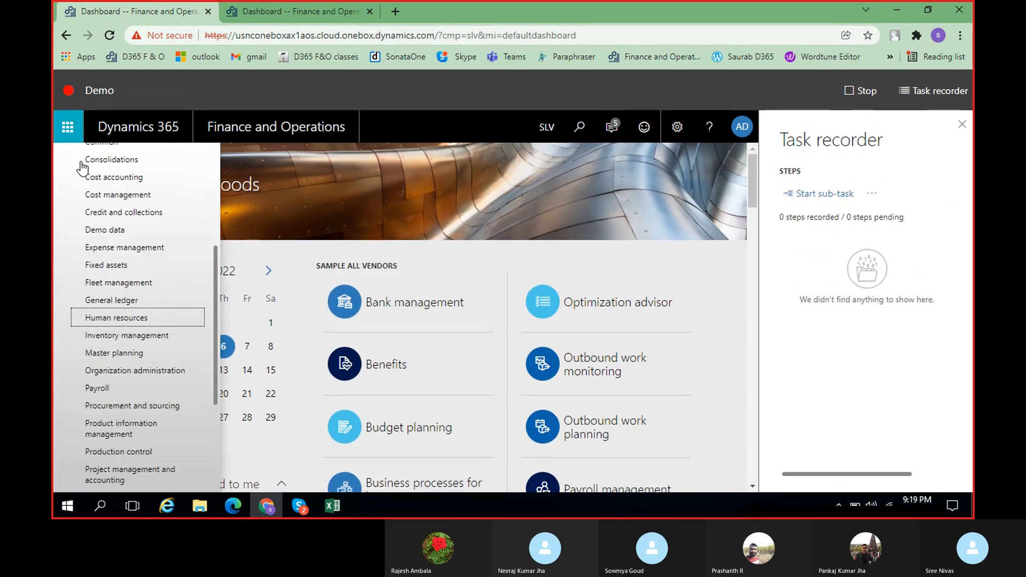
{"action": "left_click", "coordinate": [128, 300]}
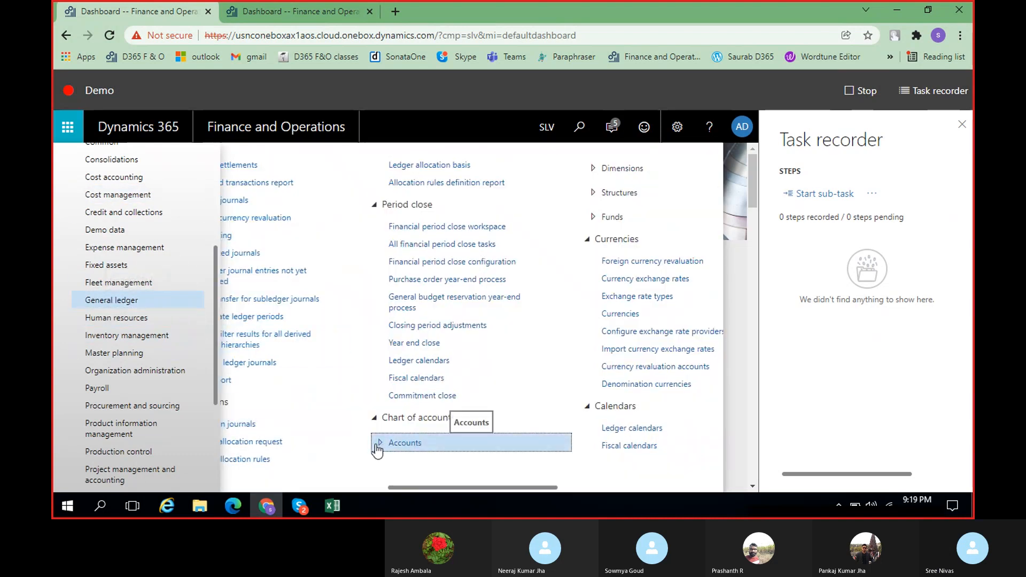
{"action": "left_click", "coordinate": [377, 451]}
{"action": "left_click", "coordinate": [643, 169]}
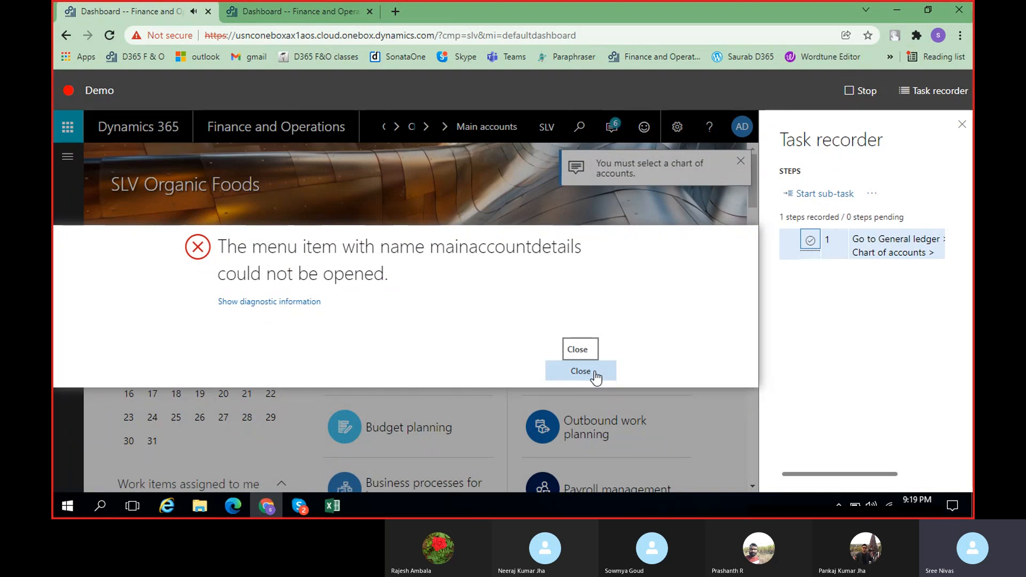
{"action": "left_click", "coordinate": [596, 378]}
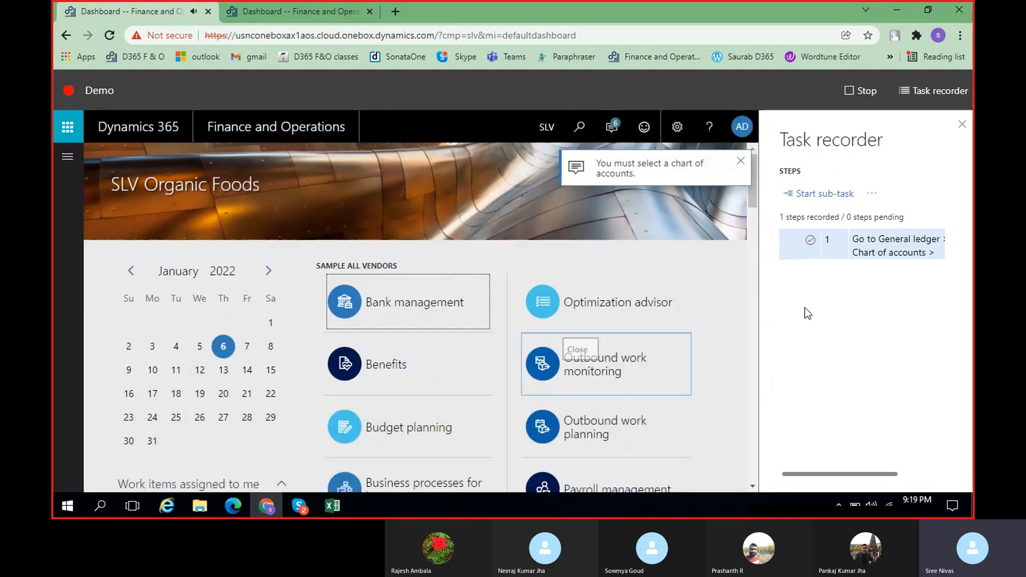
Open the Legal entities page from the Organization administration module
{"action": "left_click", "coordinate": [69, 157]}
{"action": "scroll", "coordinate": [123, 347], "scroll_direction": "down", "scroll_amount": 3}
{"action": "left_click", "coordinate": [114, 452]}
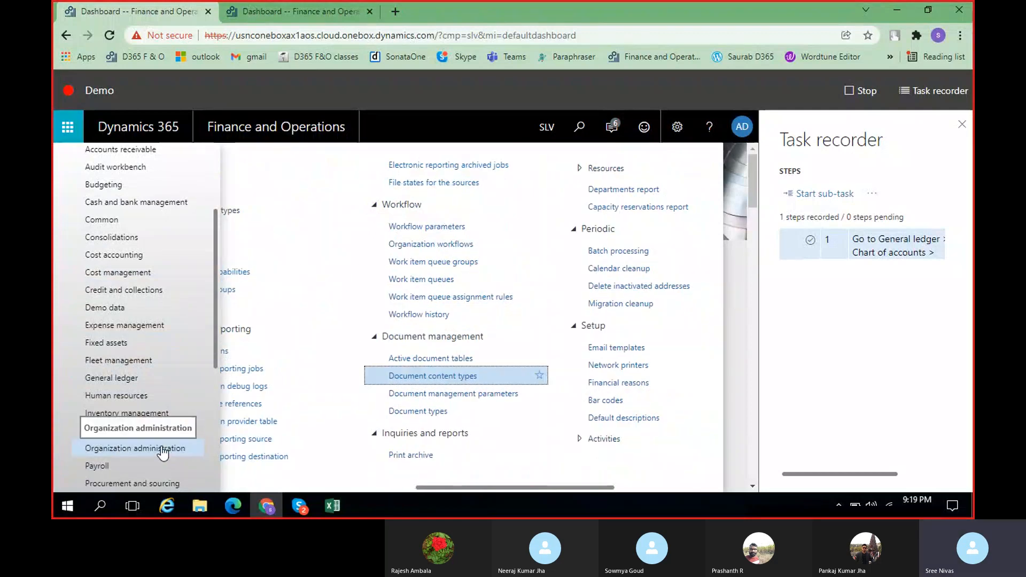
{"action": "left_click_drag", "start_coordinate": [457, 488], "coordinate": [260, 488]}
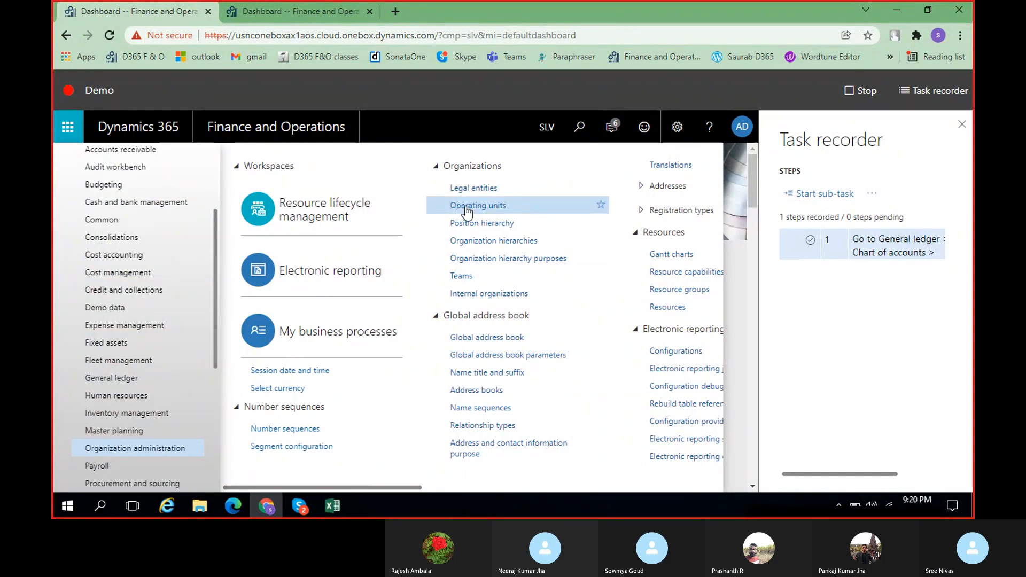
{"action": "left_click", "coordinate": [479, 186]}
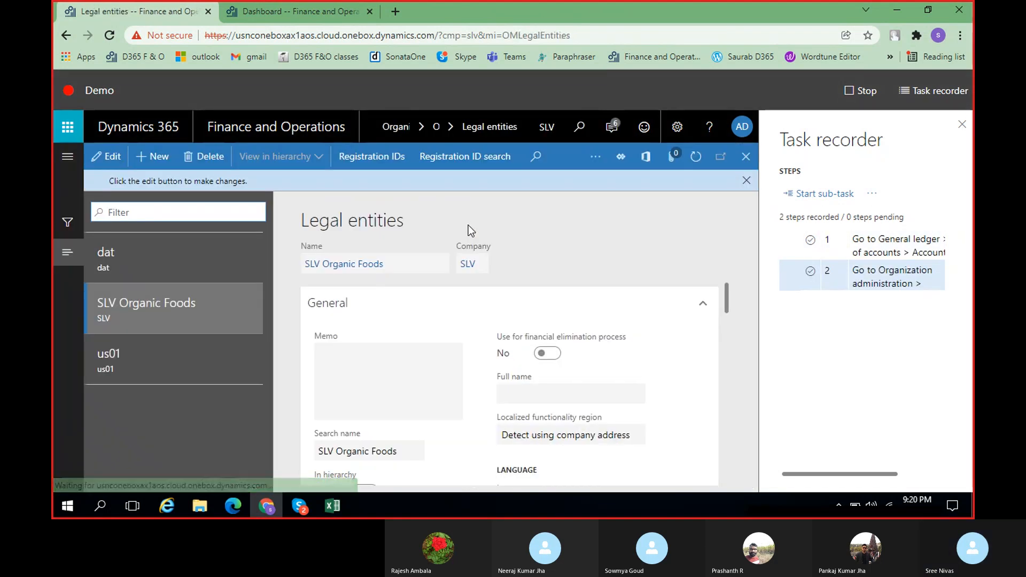
Create a new legal entity named Demo with company code 1 and country/region AFG (Afghanistan)
{"action": "left_click", "coordinate": [153, 156]}
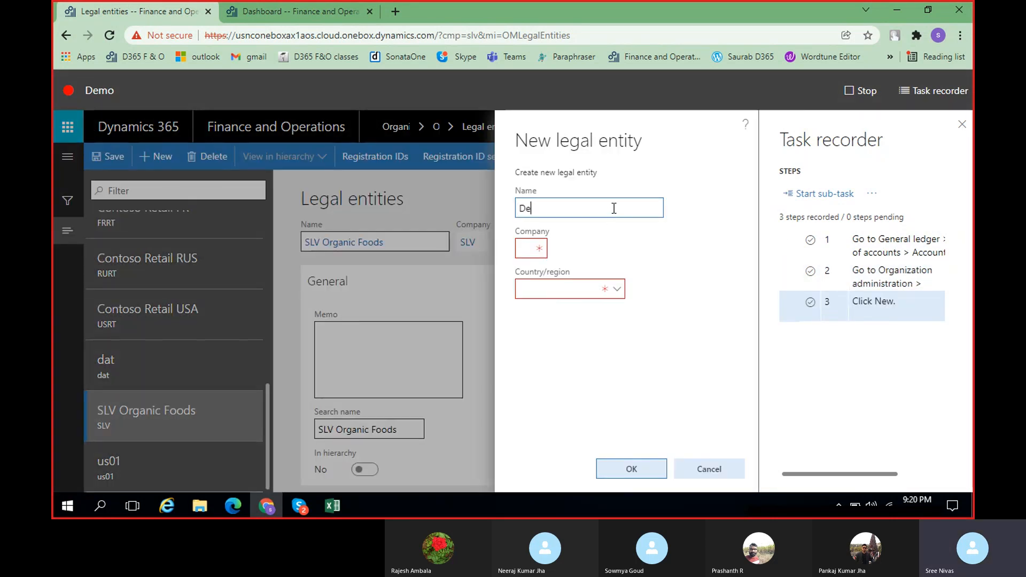
{"action": "key", "text": "Tab"}
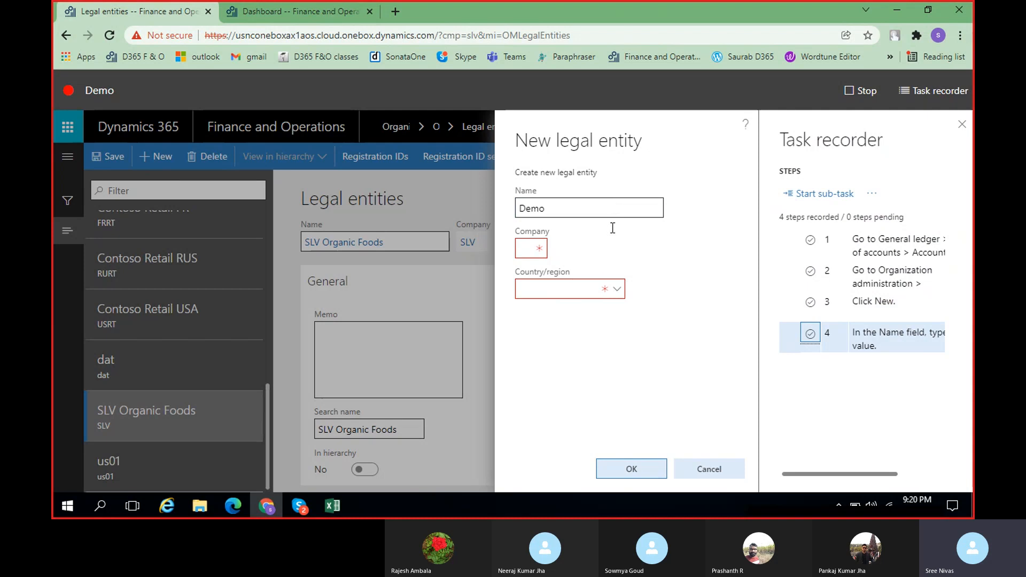
{"action": "left_click", "coordinate": [559, 290]}
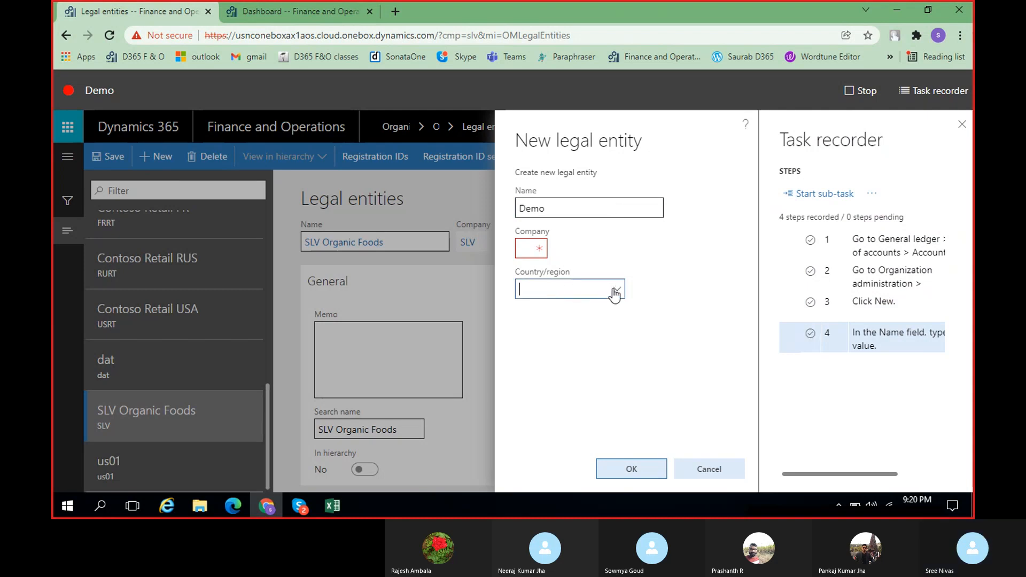
{"action": "left_click", "coordinate": [531, 250]}
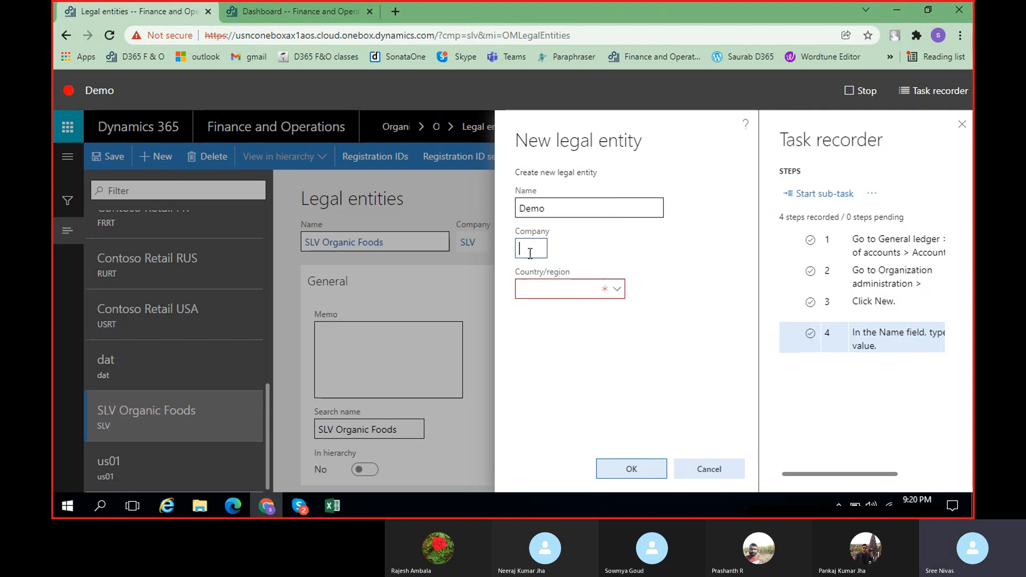
{"action": "left_click", "coordinate": [618, 295]}
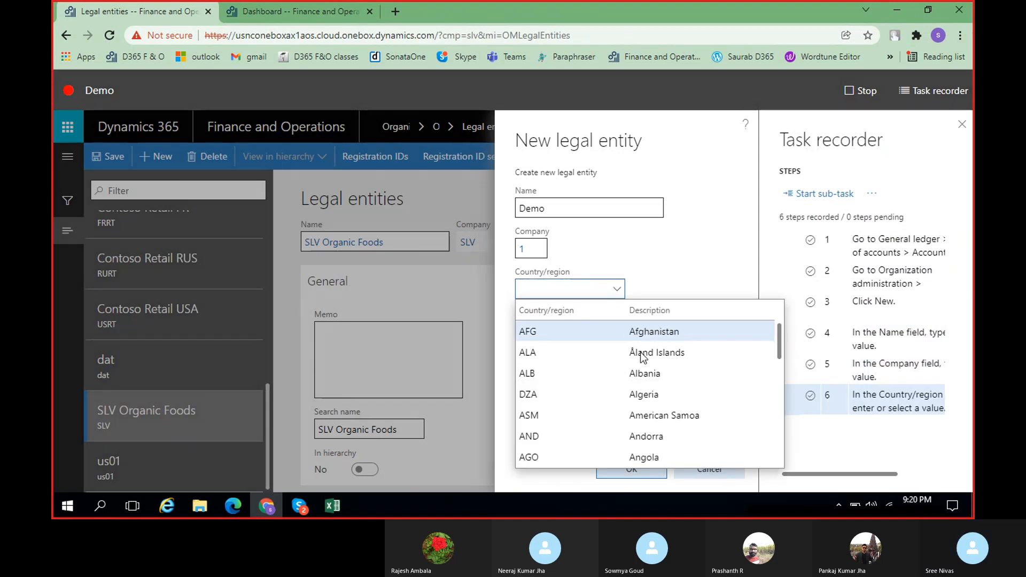
{"action": "left_click", "coordinate": [646, 334]}
{"action": "left_click", "coordinate": [639, 469]}
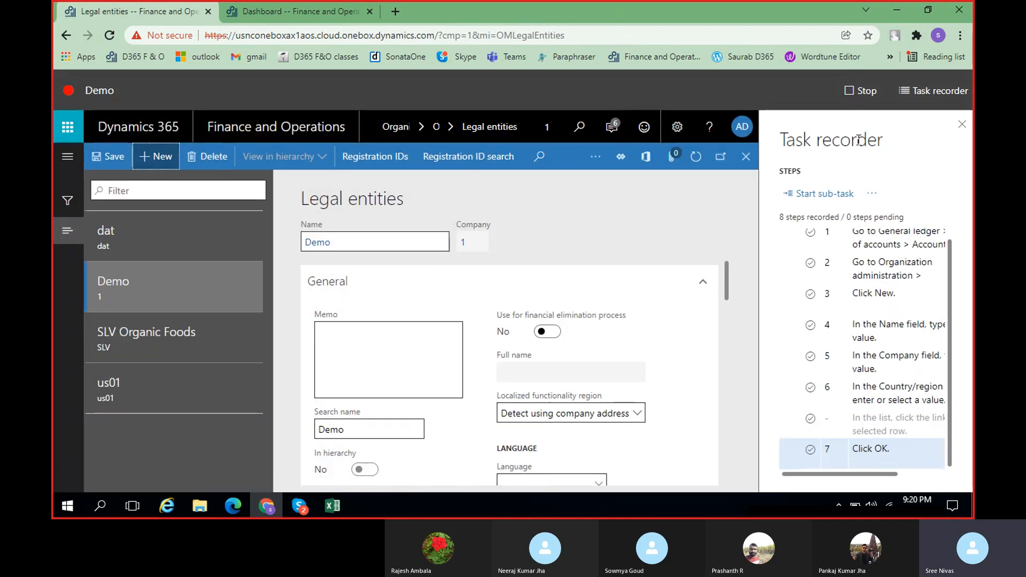
Stop the task recording, try to save it to this PC and export it as a Word document, and dismiss the notification
{"action": "left_click", "coordinate": [862, 92]}
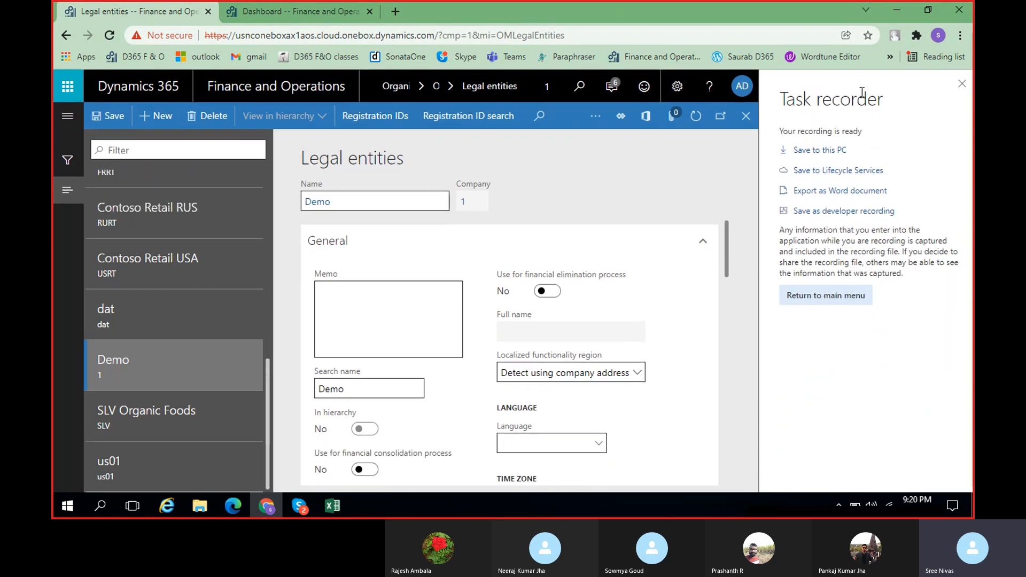
{"action": "left_click", "coordinate": [832, 150]}
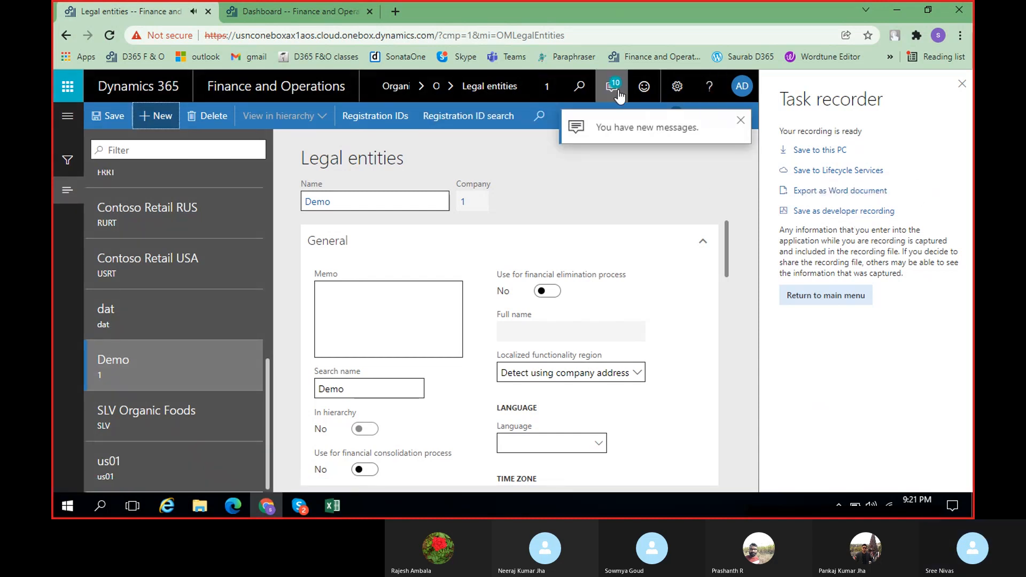
{"action": "left_click", "coordinate": [612, 87]}
{"action": "left_click", "coordinate": [827, 191]}
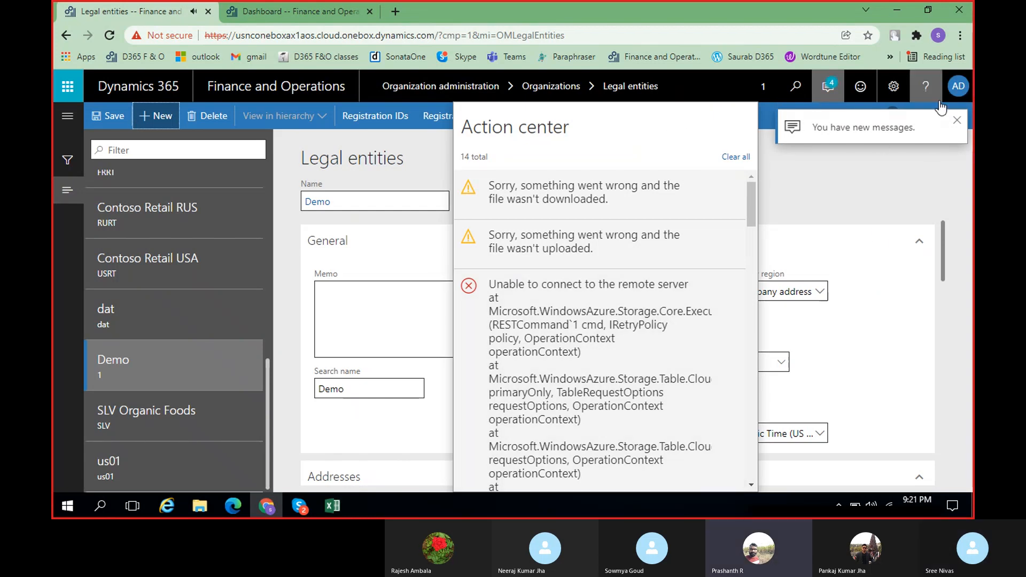
{"action": "left_click", "coordinate": [958, 121]}
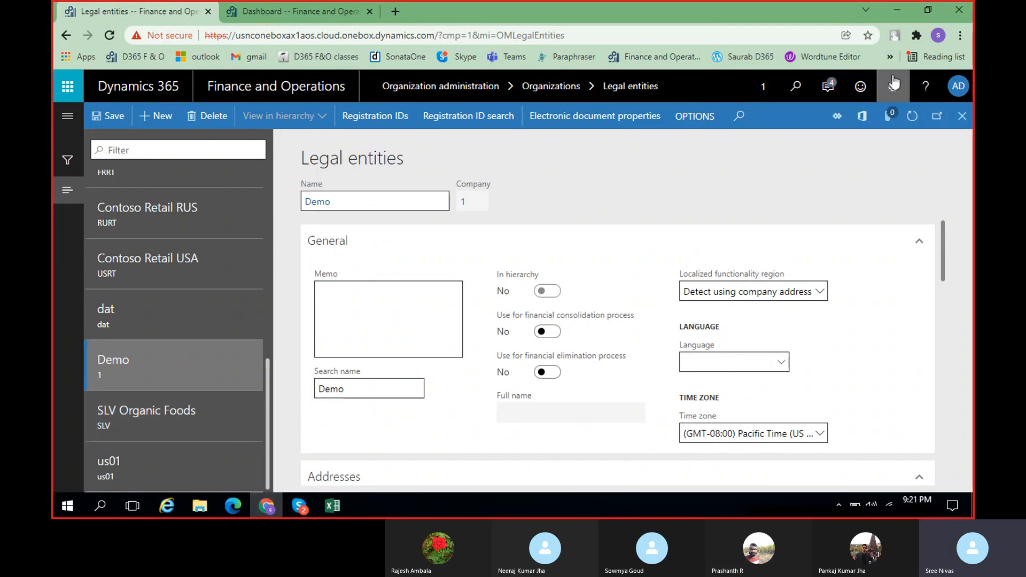
{"action": "left_click", "coordinate": [65, 130]}
{"action": "scroll", "coordinate": [111, 293], "scroll_direction": "up", "scroll_amount": 4}
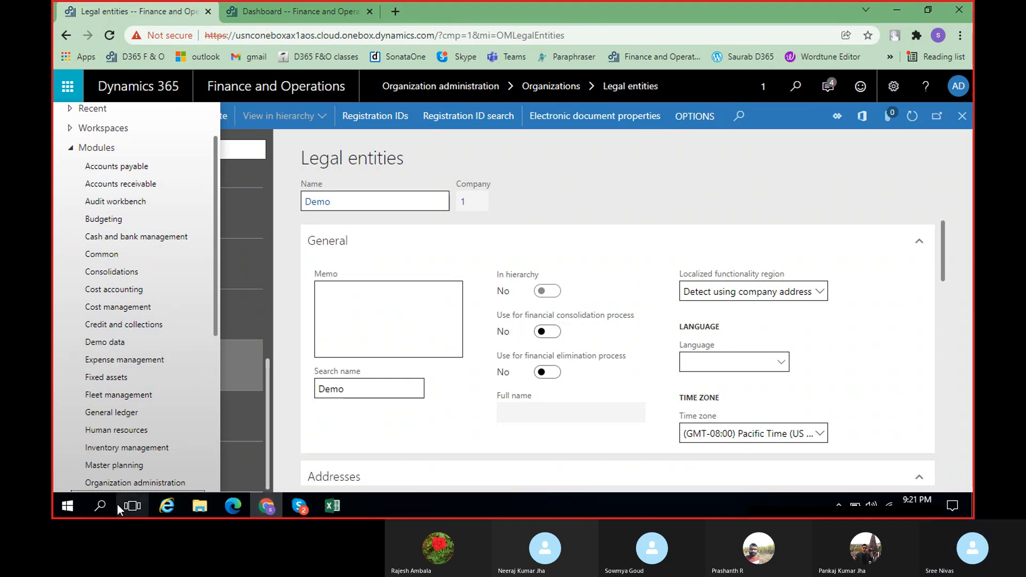
Switch to File Explorer and open the Class notes Word document from the Training Batch folder inside D365
{"action": "left_click", "coordinate": [199, 507]}
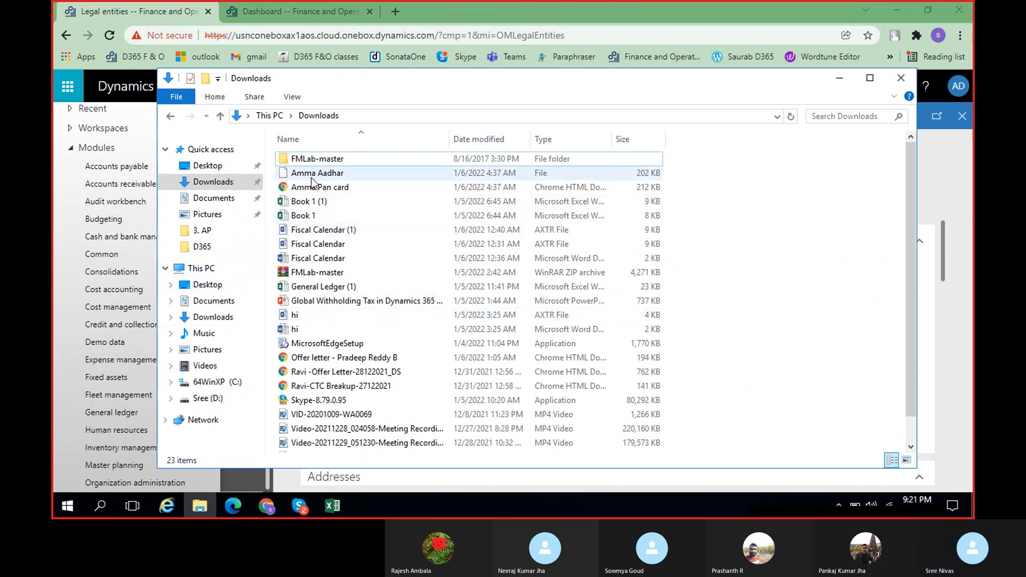
{"action": "left_click", "coordinate": [203, 247]}
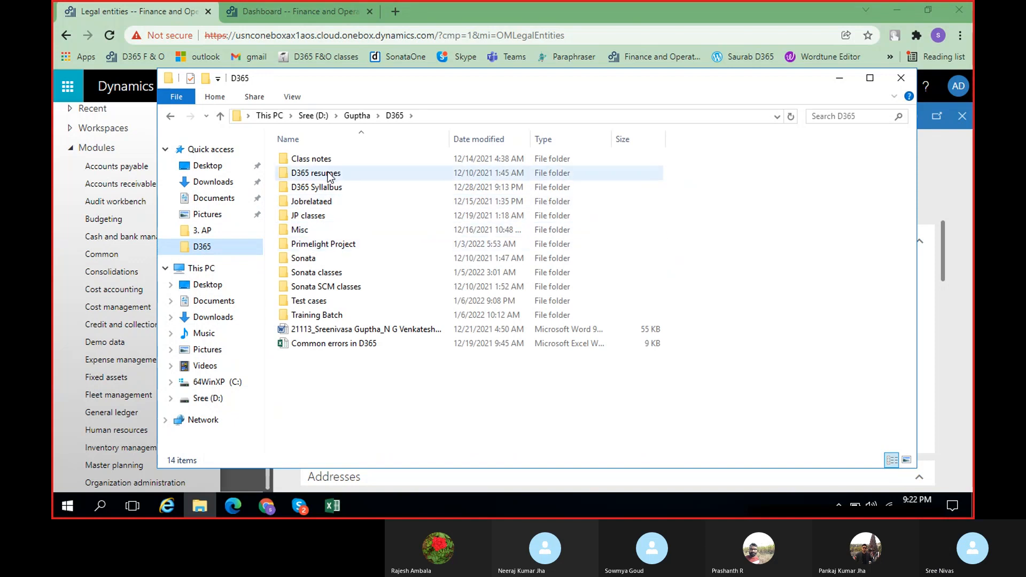
{"action": "double_click", "coordinate": [328, 316]}
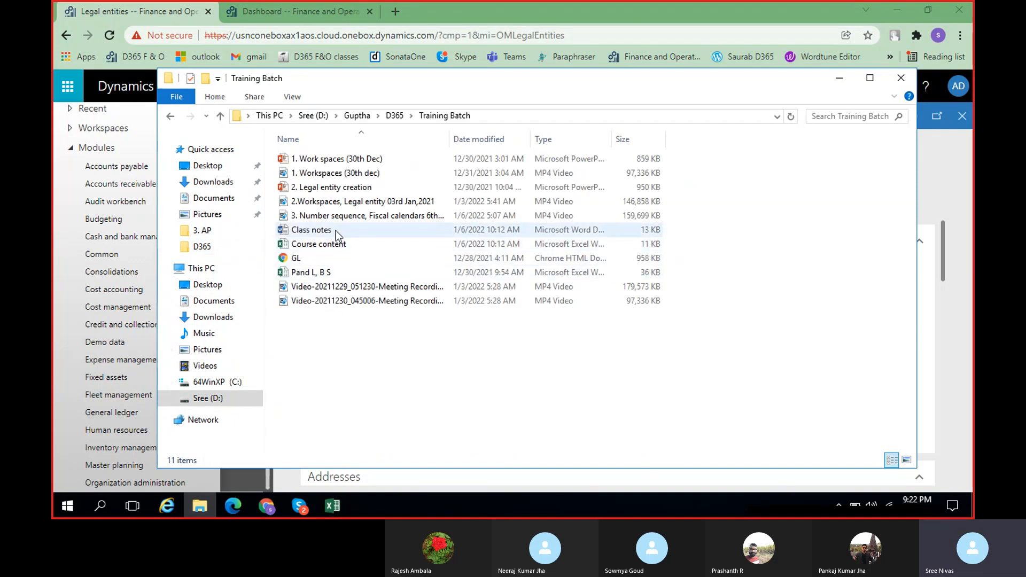
{"action": "double_click", "coordinate": [336, 229]}
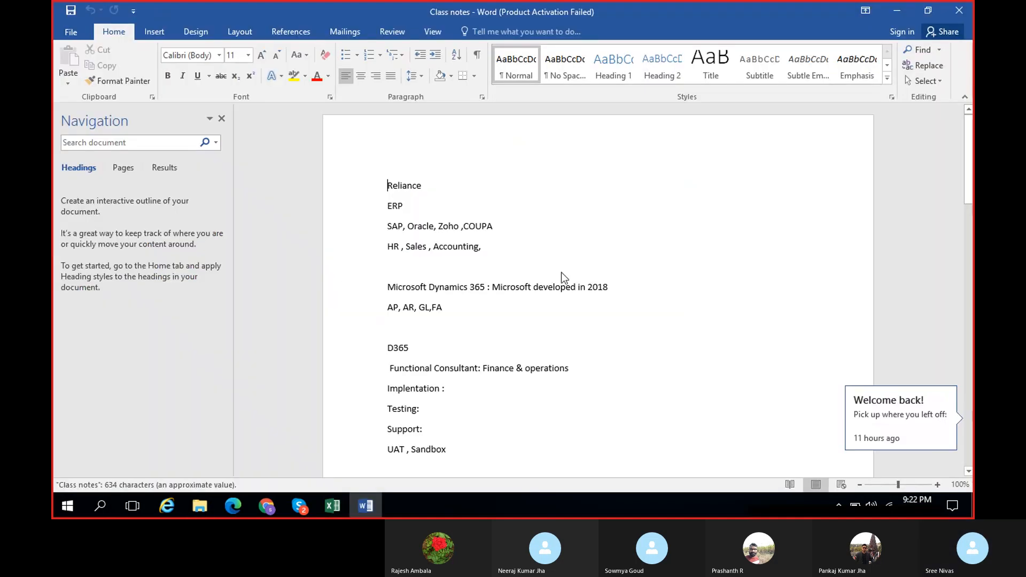
Dismiss the Office activation wizard and add the line "Financial Dimensions:" at the end of the class notes, followed by a new line
{"action": "scroll", "coordinate": [484, 384], "scroll_direction": "down", "scroll_amount": 10}
{"action": "scroll", "coordinate": [484, 405], "scroll_direction": "down", "scroll_amount": 15}
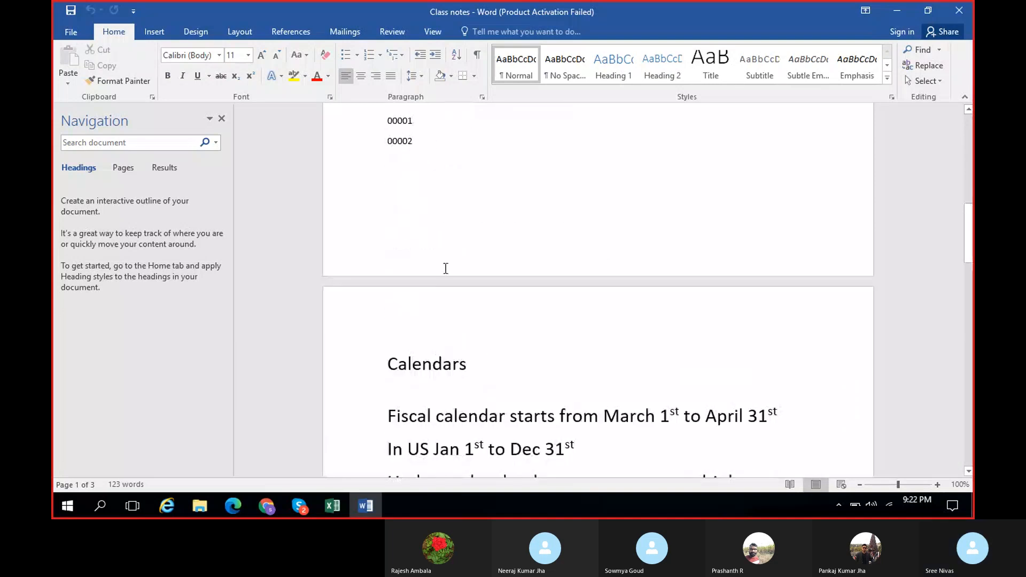
{"action": "scroll", "coordinate": [489, 404], "scroll_direction": "down", "scroll_amount": 8}
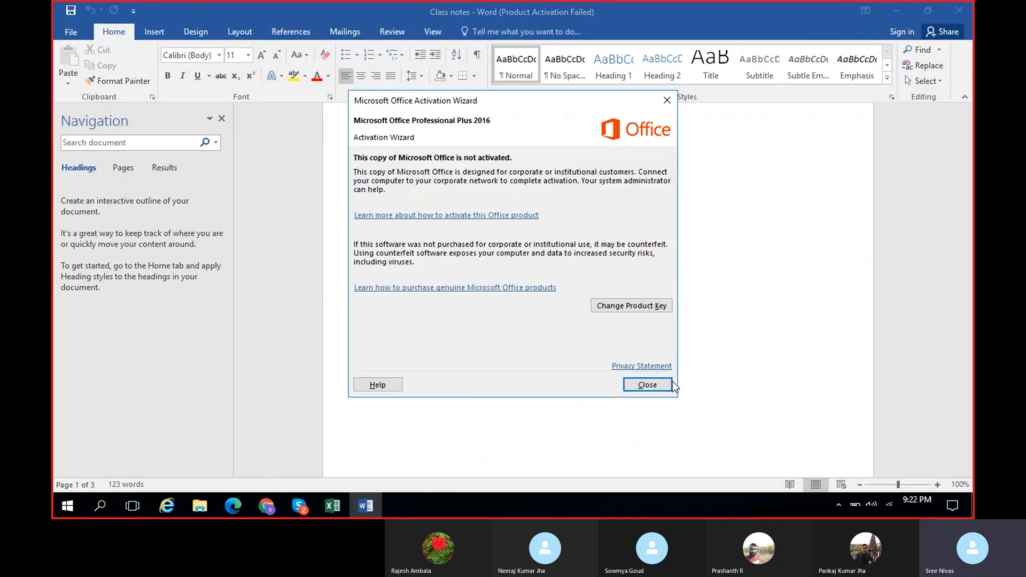
{"action": "left_click", "coordinate": [649, 385]}
{"action": "left_click", "coordinate": [410, 381]}
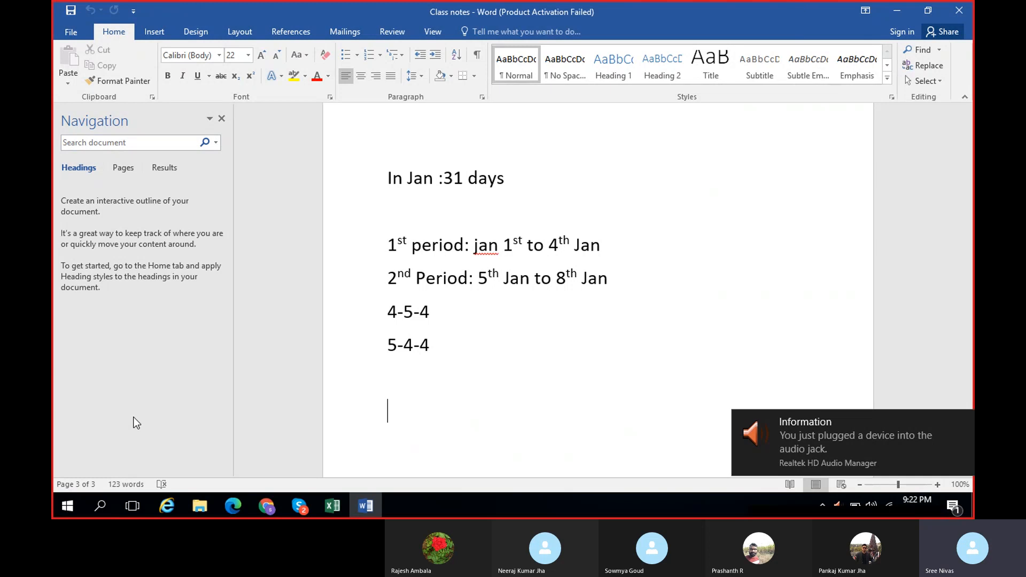
{"action": "type", "text": "Fina"}
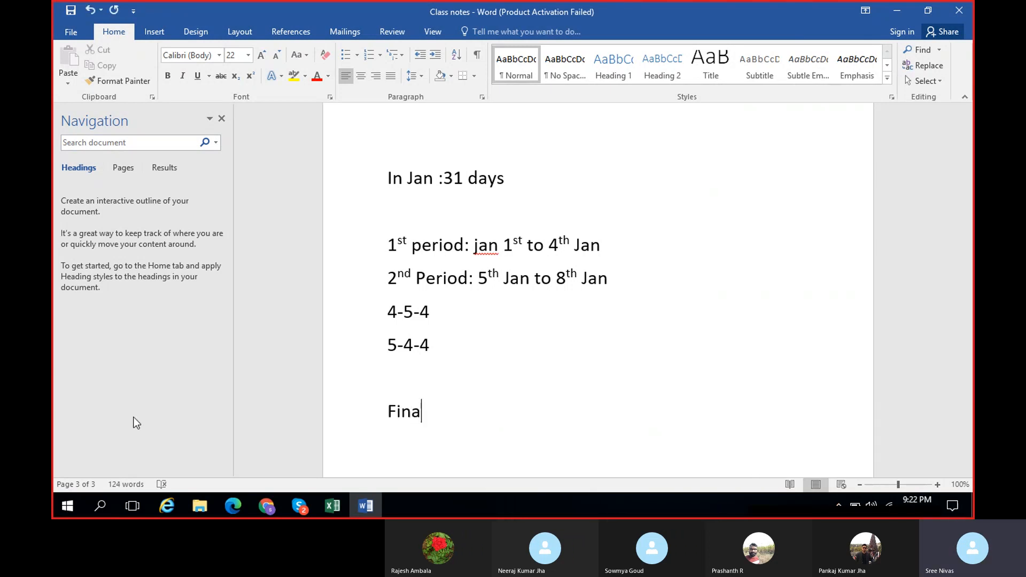
{"action": "type", "text": "ncial"}
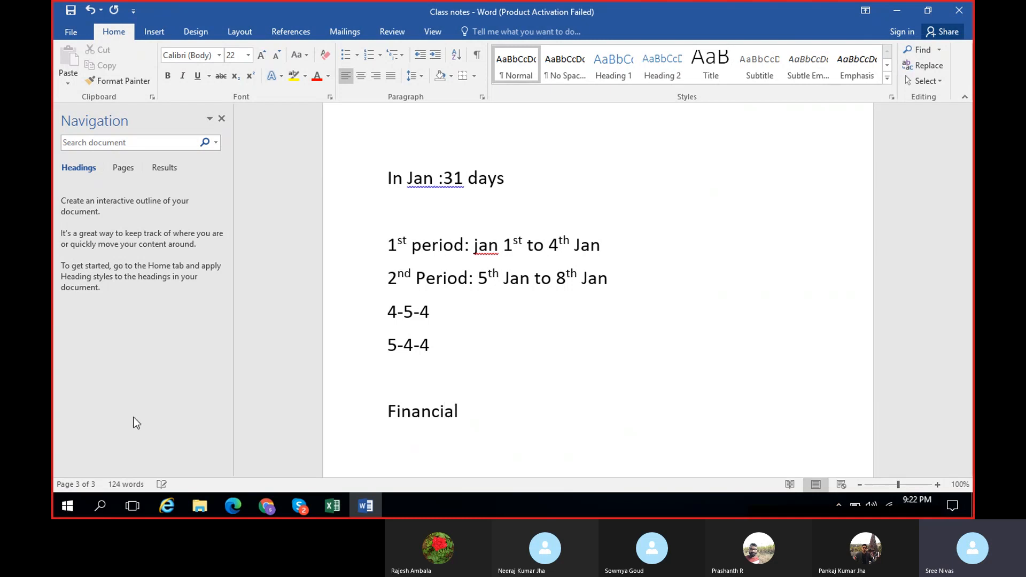
{"action": "type", "text": " Dimensions:"}
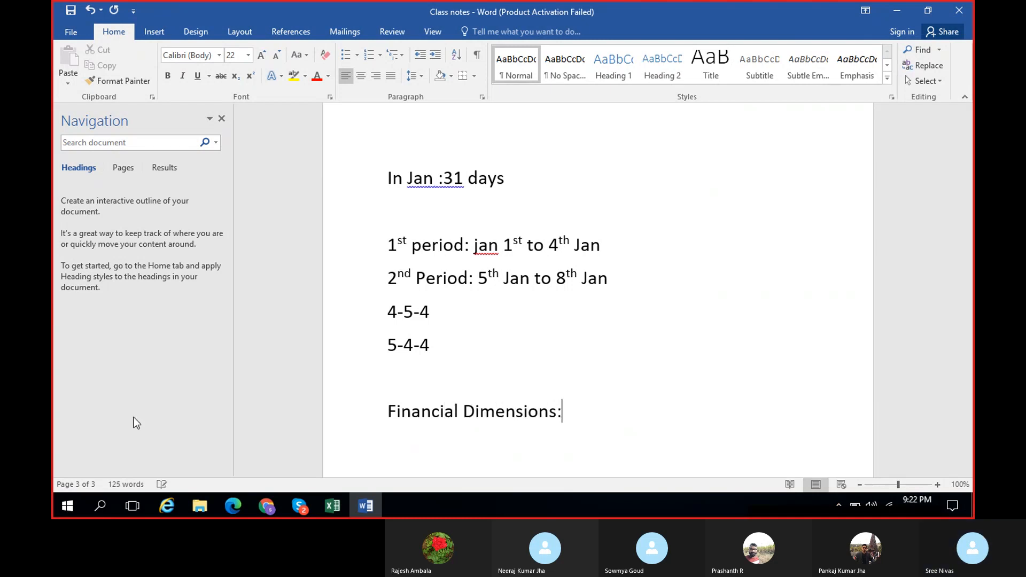
{"action": "key", "text": "Return"}
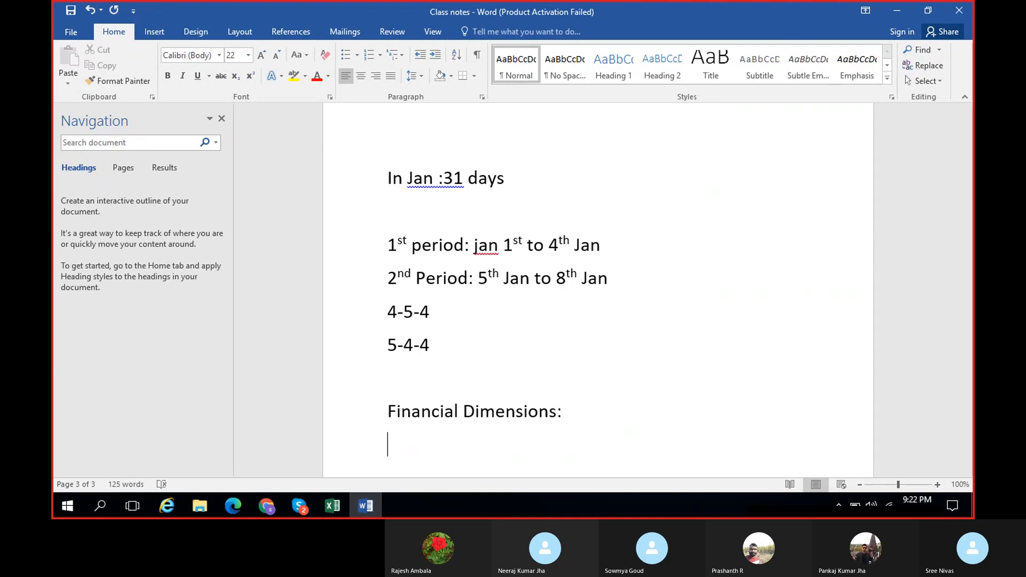
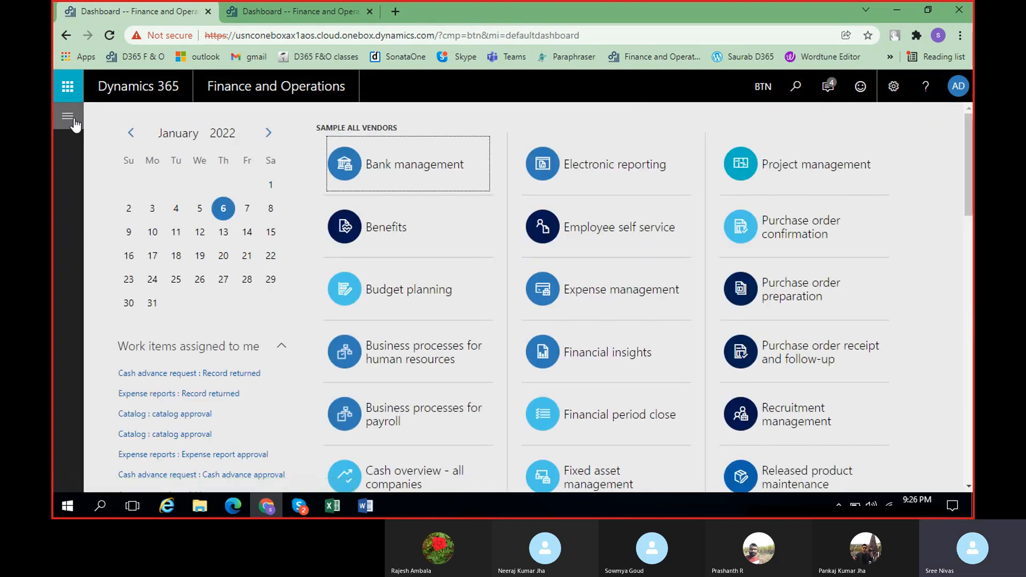
Return to the Task recorder main menu and start a new recording with the name FD and description FD
{"action": "left_click", "coordinate": [893, 86]}
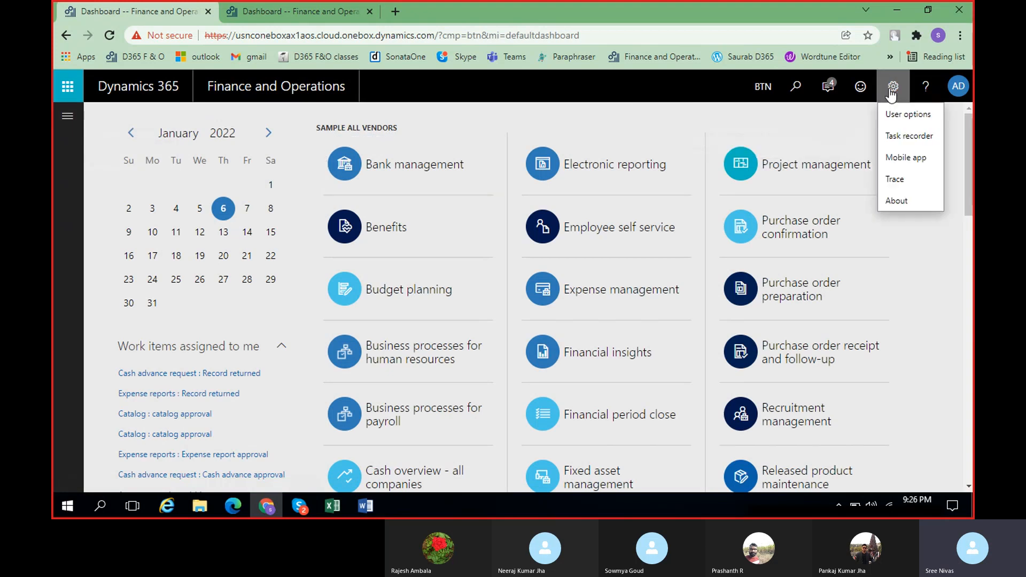
{"action": "left_click", "coordinate": [903, 136]}
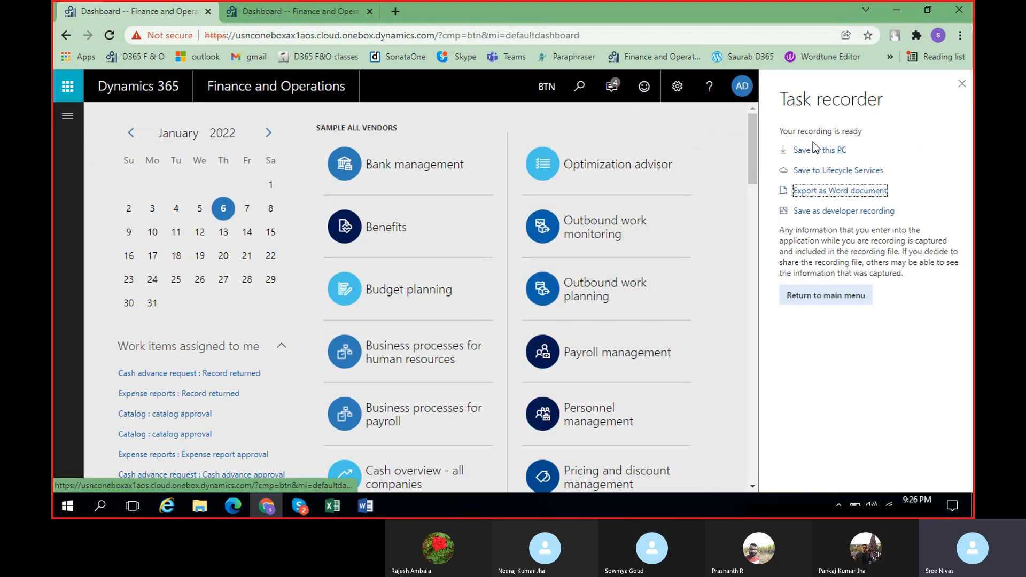
{"action": "left_click", "coordinate": [837, 297]}
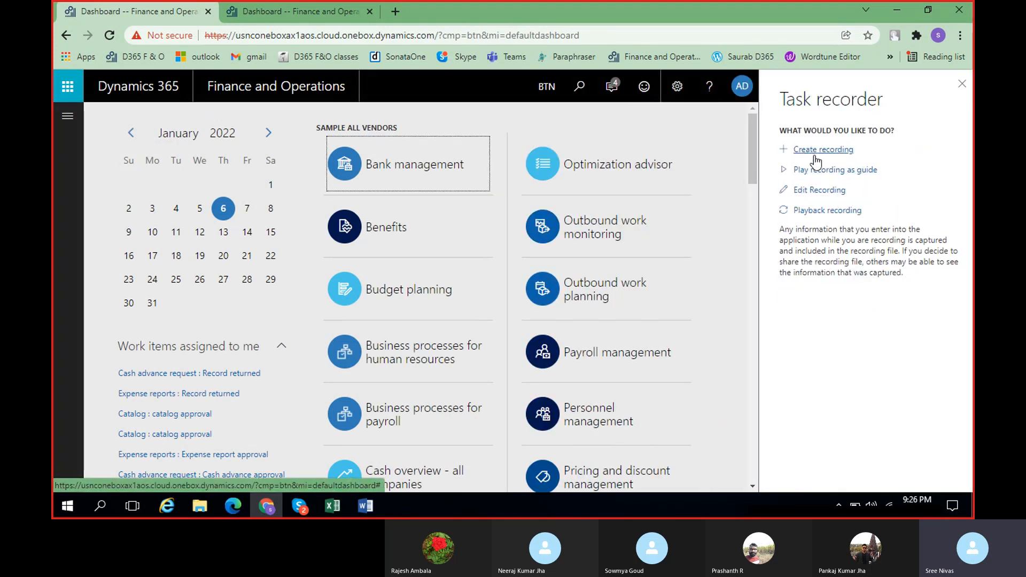
{"action": "left_click", "coordinate": [813, 150]}
{"action": "left_click", "coordinate": [795, 209]}
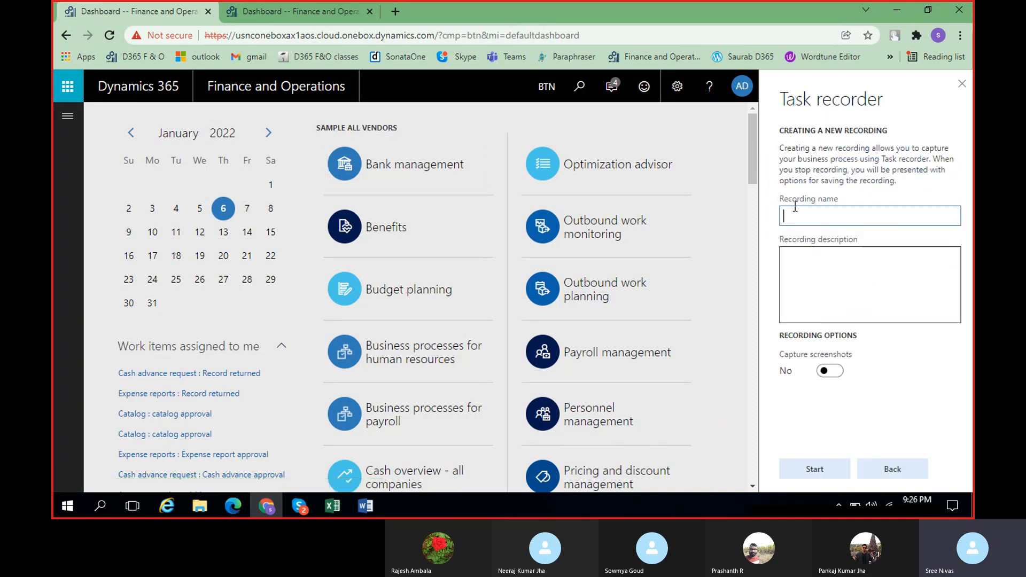
{"action": "type", "text": "FD"}
{"action": "left_click", "coordinate": [888, 262]}
{"action": "type", "text": "FD"}
{"action": "left_click", "coordinate": [814, 468]}
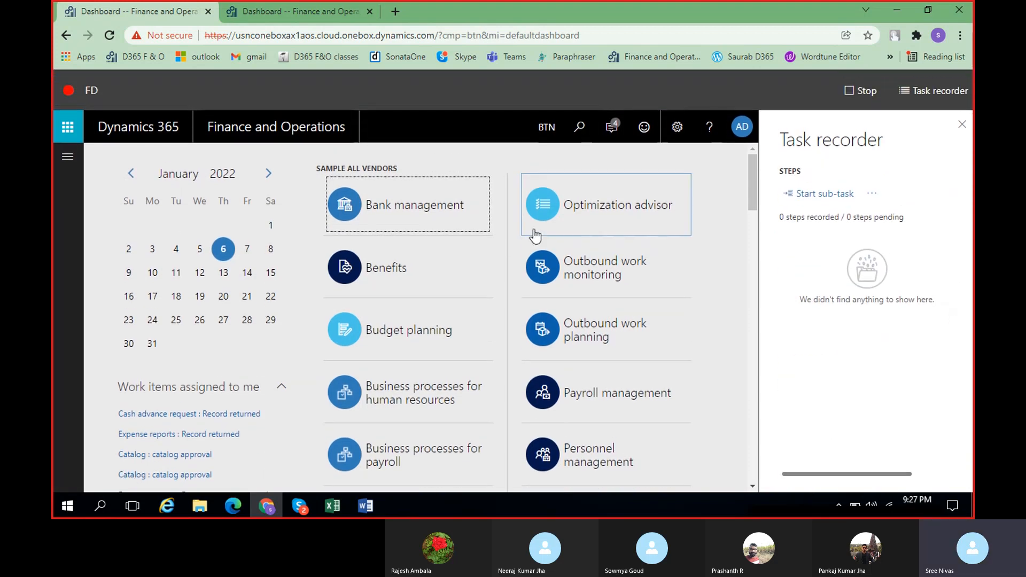
Open the Financial dimensions page under General ledger, Chart of accounts, Dimensions
{"action": "left_click", "coordinate": [68, 156]}
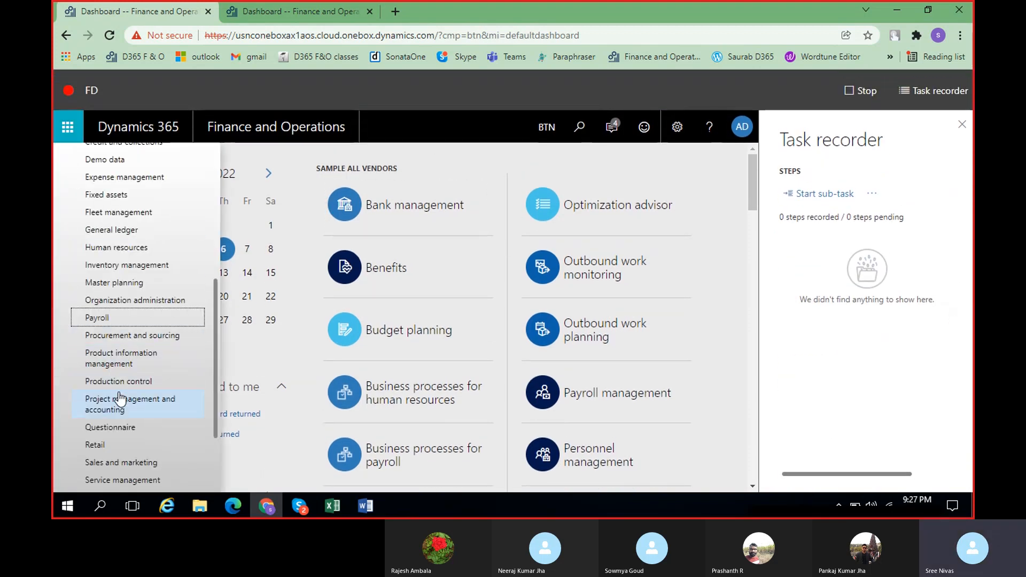
{"action": "scroll", "coordinate": [103, 339], "scroll_direction": "down", "scroll_amount": 2}
{"action": "scroll", "coordinate": [133, 299], "scroll_direction": "up", "scroll_amount": 3}
{"action": "left_click", "coordinate": [126, 260]}
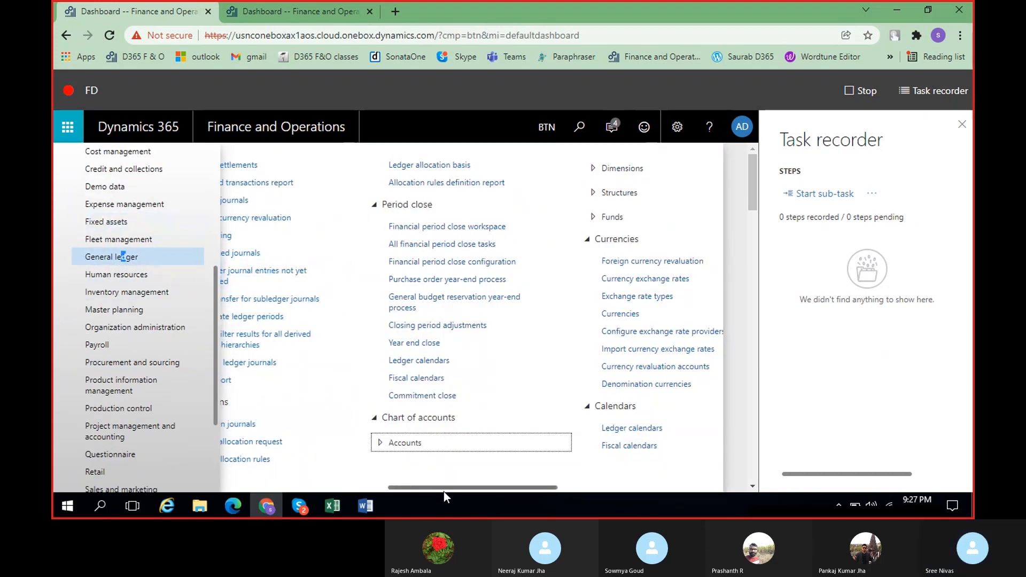
{"action": "left_click", "coordinate": [379, 452]}
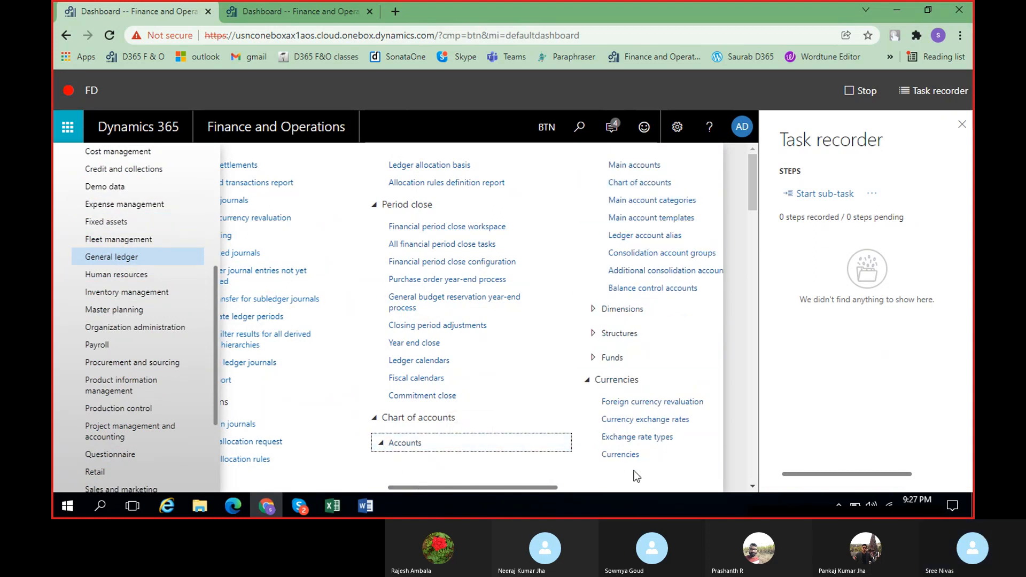
{"action": "left_click", "coordinate": [592, 314]}
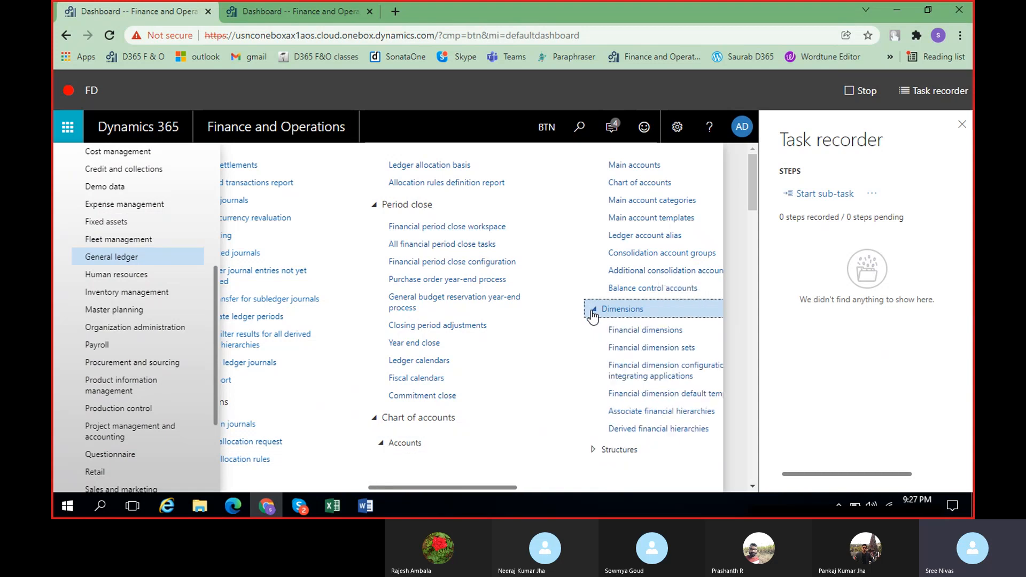
{"action": "left_click", "coordinate": [637, 334]}
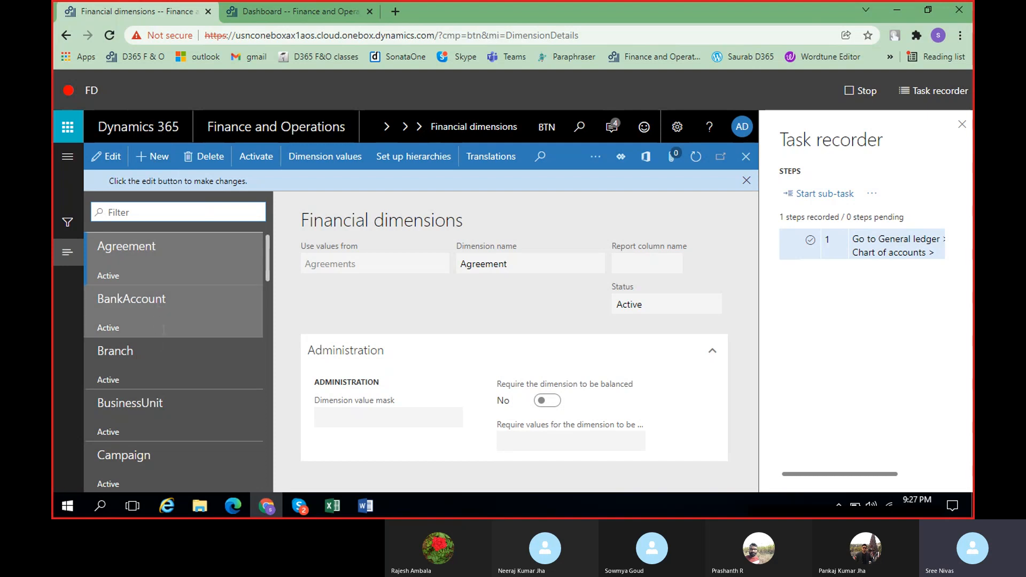
Look through the list of existing financial dimensions
{"action": "scroll", "coordinate": [163, 326], "scroll_direction": "down", "scroll_amount": 3}
{"action": "scroll", "coordinate": [165, 334], "scroll_direction": "down", "scroll_amount": 2}
{"action": "scroll", "coordinate": [165, 334], "scroll_direction": "up", "scroll_amount": 5}
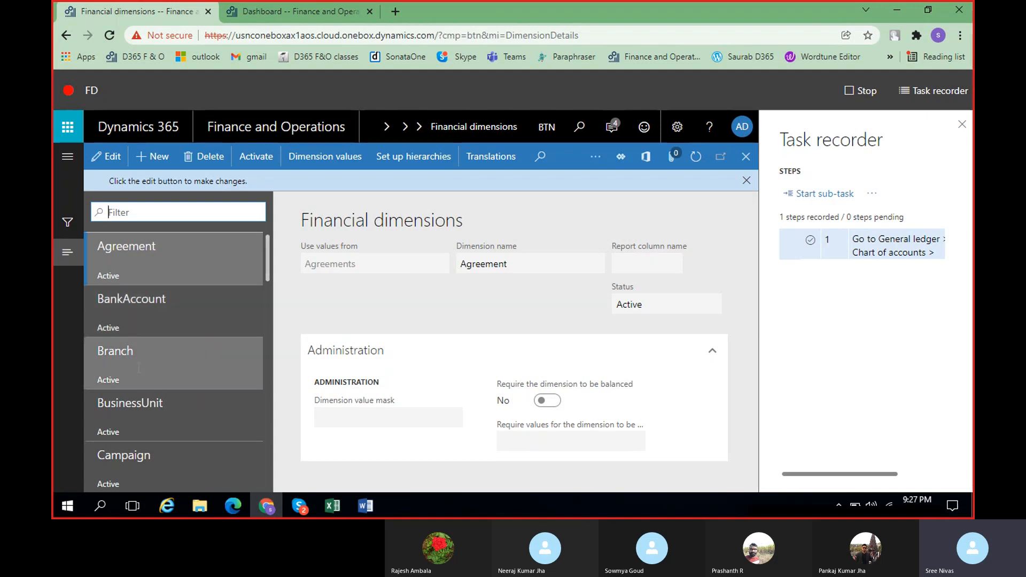
{"action": "scroll", "coordinate": [139, 367], "scroll_direction": "down", "scroll_amount": 5}
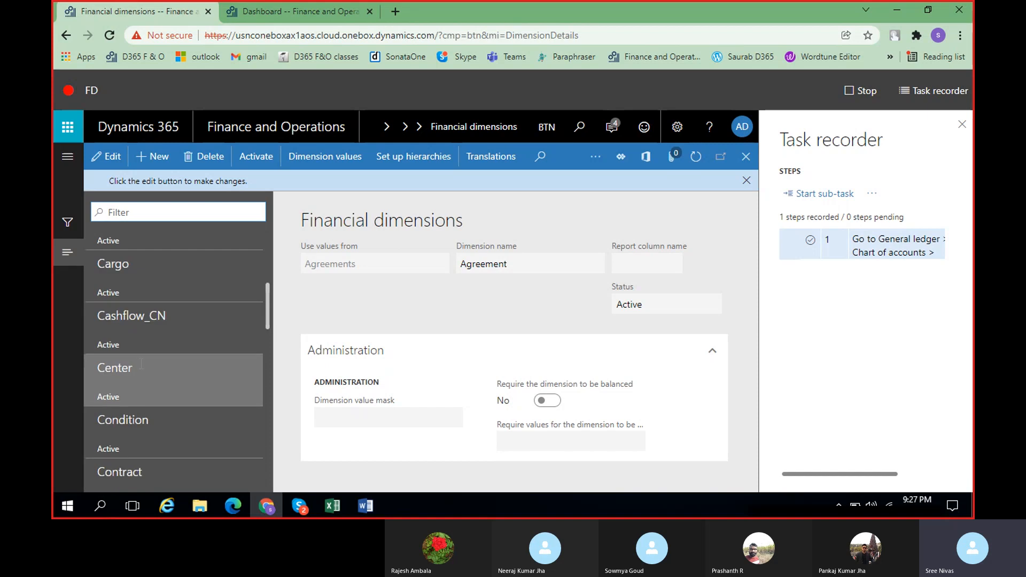
{"action": "scroll", "coordinate": [140, 363], "scroll_direction": "down", "scroll_amount": 10}
{"action": "scroll", "coordinate": [144, 363], "scroll_direction": "up", "scroll_amount": 5}
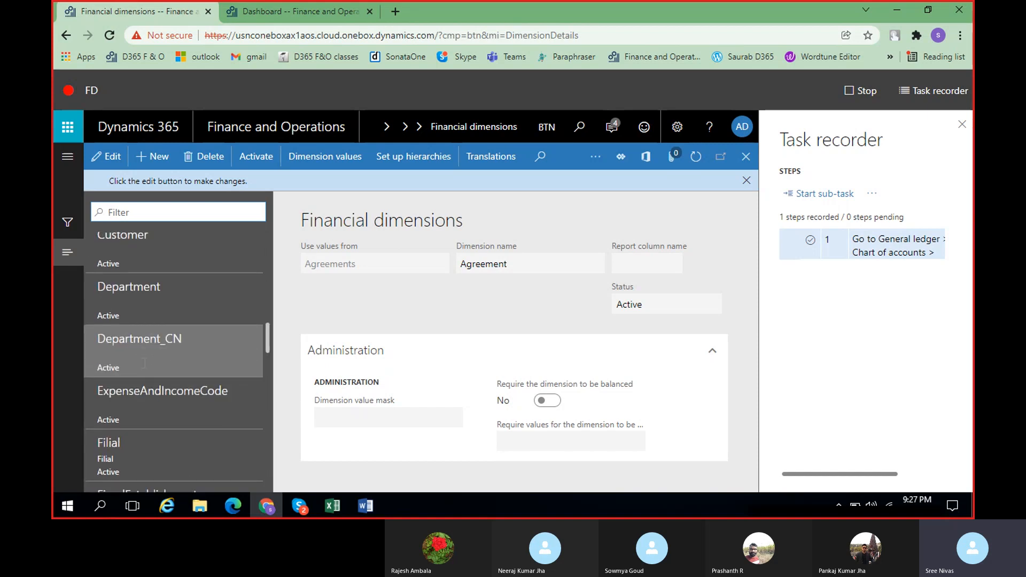
{"action": "scroll", "coordinate": [143, 364], "scroll_direction": "up", "scroll_amount": 5}
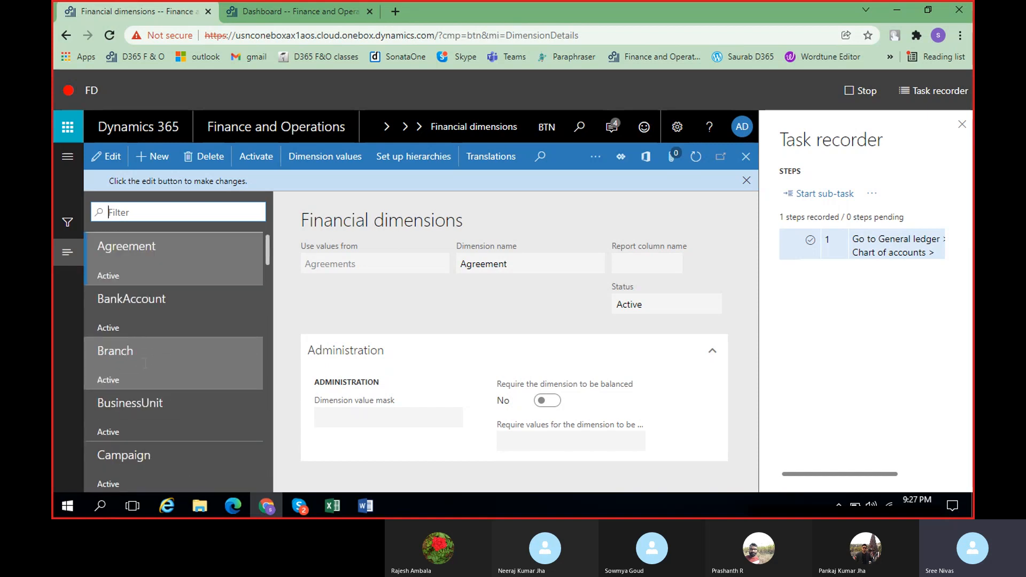
Create a new financial dimension that uses values from < Custom dimension > and name it Hyderabad, leaving the dimension value mask empty
{"action": "left_click", "coordinate": [153, 158]}
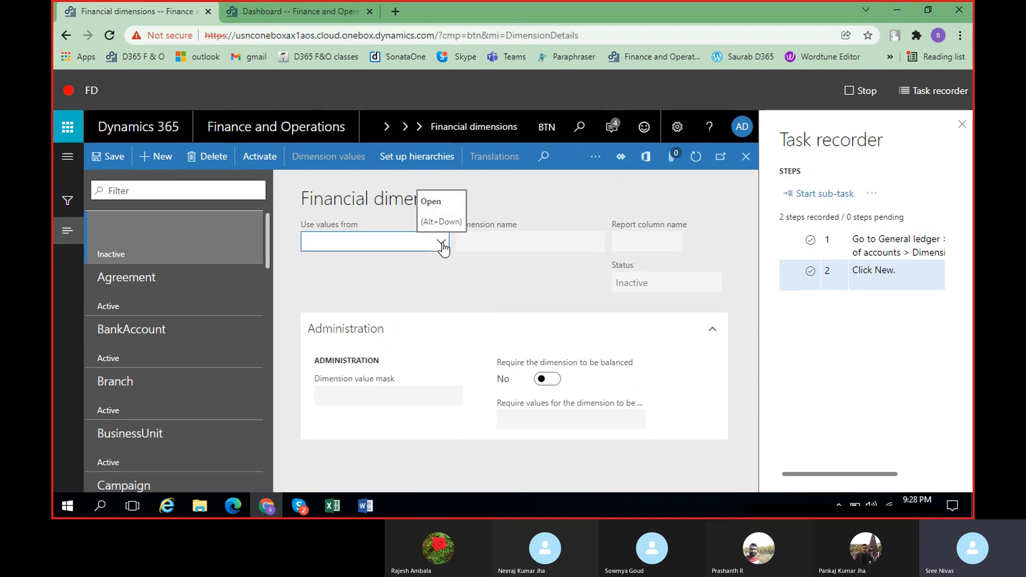
{"action": "left_click", "coordinate": [442, 245]}
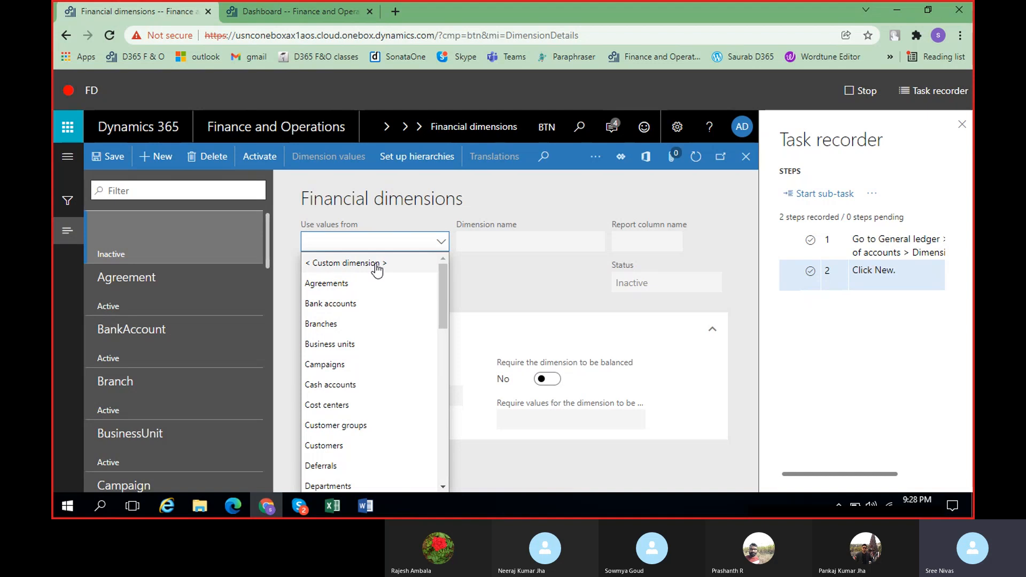
{"action": "left_click_drag", "start_coordinate": [440, 286], "coordinate": [408, 279]}
{"action": "left_click", "coordinate": [353, 265]}
{"action": "left_click", "coordinate": [520, 244]}
{"action": "type", "text": "Hyderabad"}
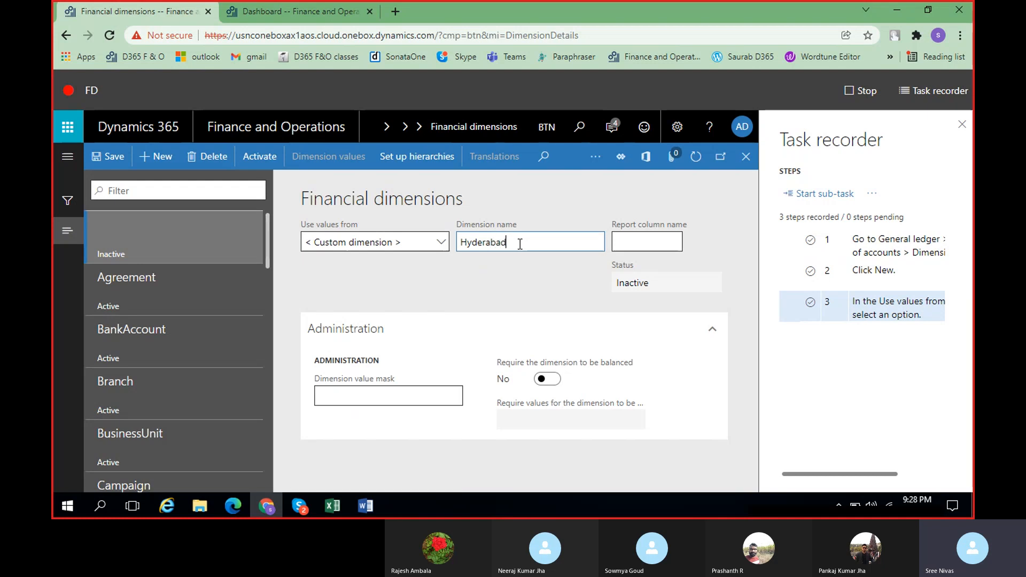
{"action": "left_click", "coordinate": [557, 288]}
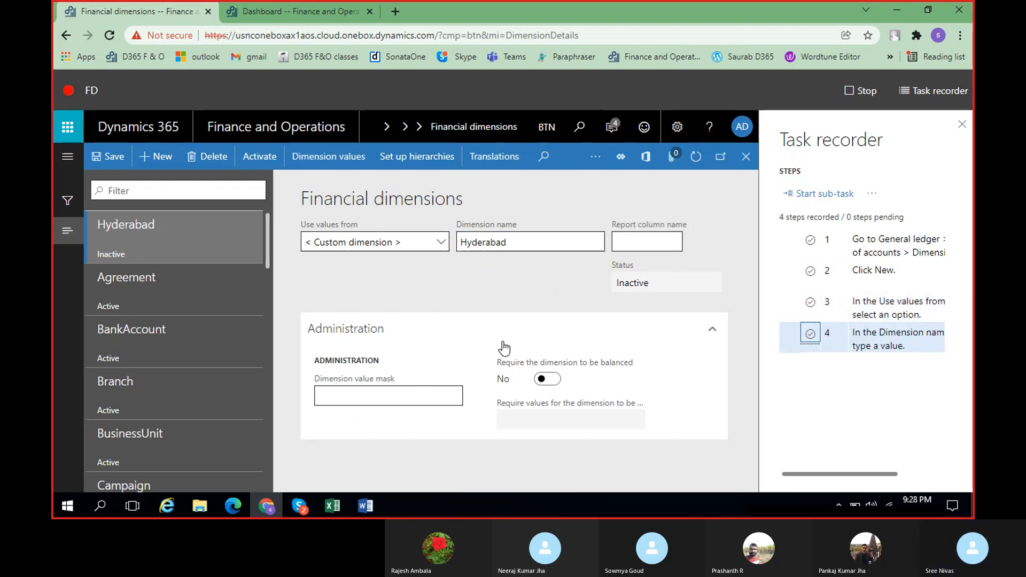
{"action": "mouse_move", "coordinate": [396, 399]}
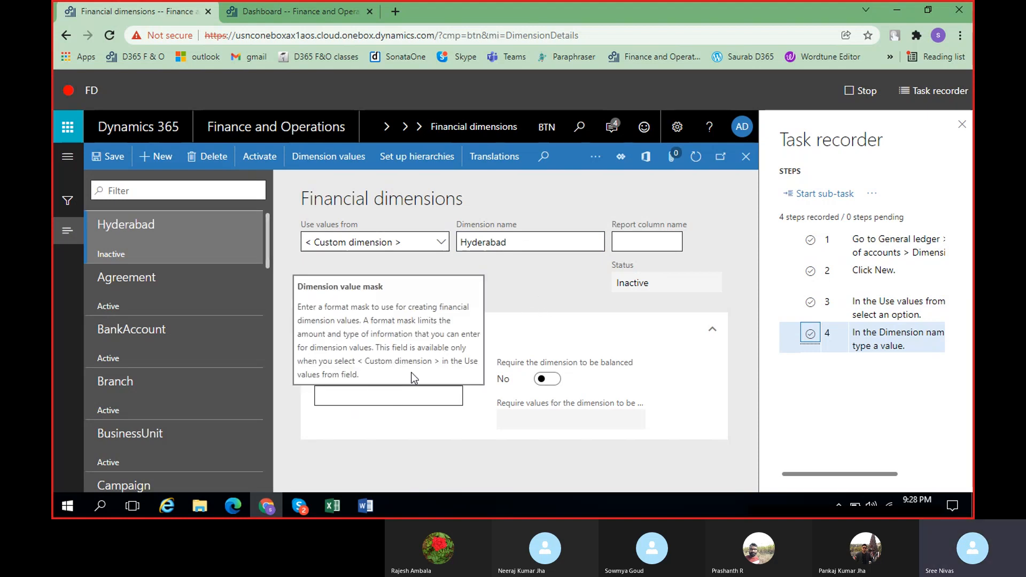
{"action": "mouse_move", "coordinate": [368, 390]}
{"action": "left_click", "coordinate": [373, 393]}
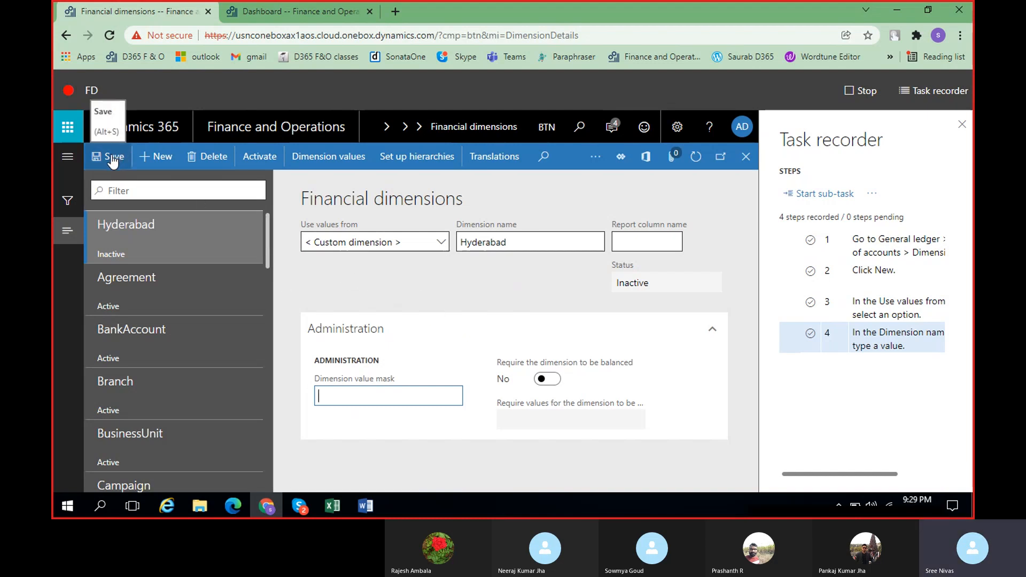
Activate the Hyderabad financial dimension with batch processing set to No, dismissing the activation notice
{"action": "left_click", "coordinate": [255, 160]}
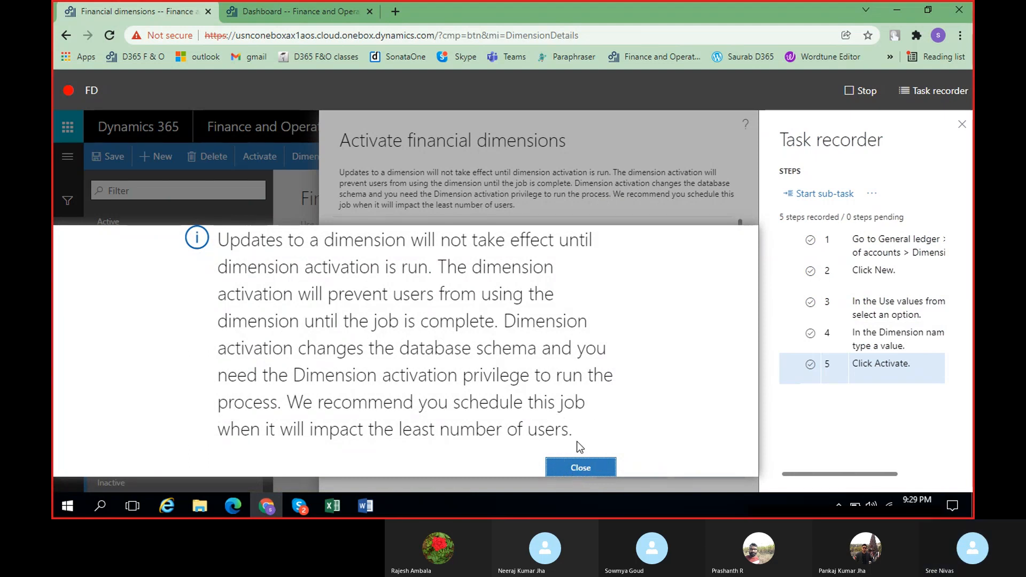
{"action": "left_click", "coordinate": [580, 467]}
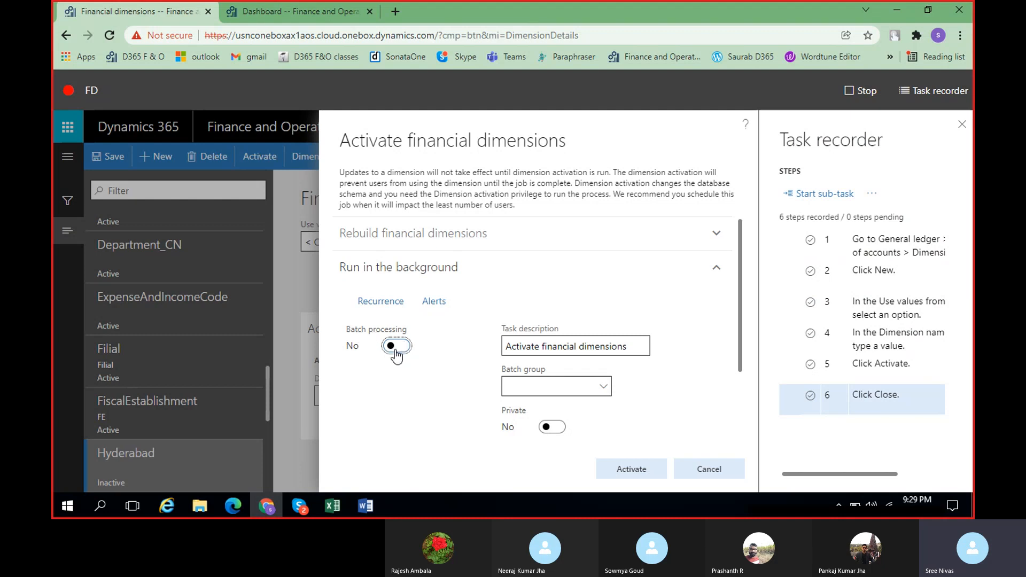
{"action": "left_click", "coordinate": [398, 351]}
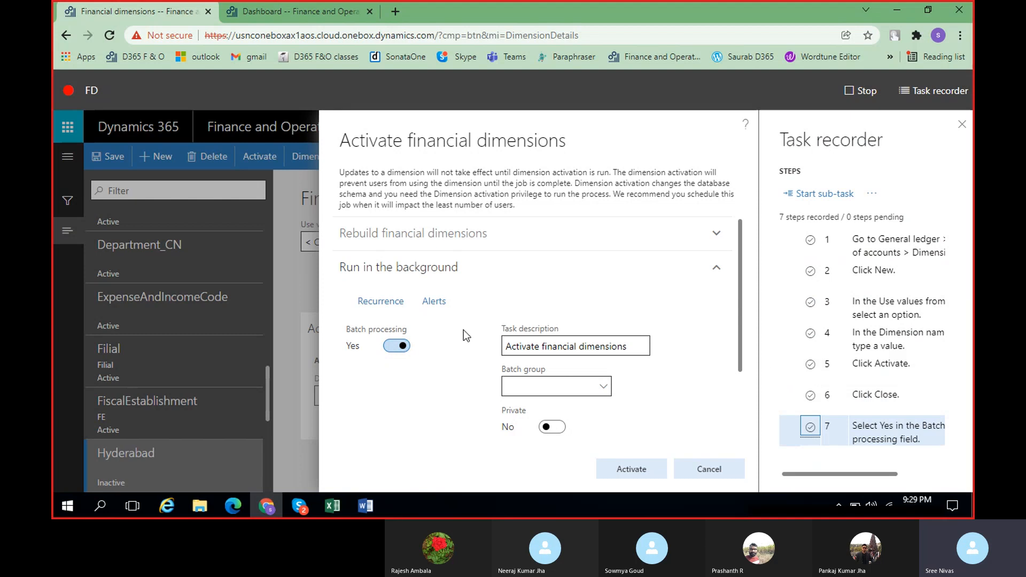
{"action": "left_click", "coordinate": [401, 348]}
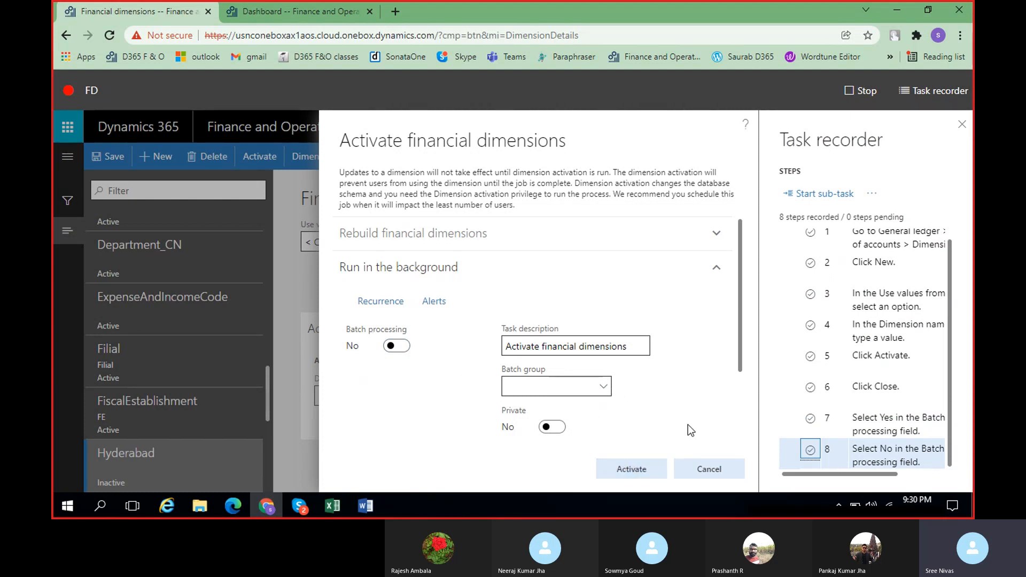
{"action": "left_click", "coordinate": [650, 473]}
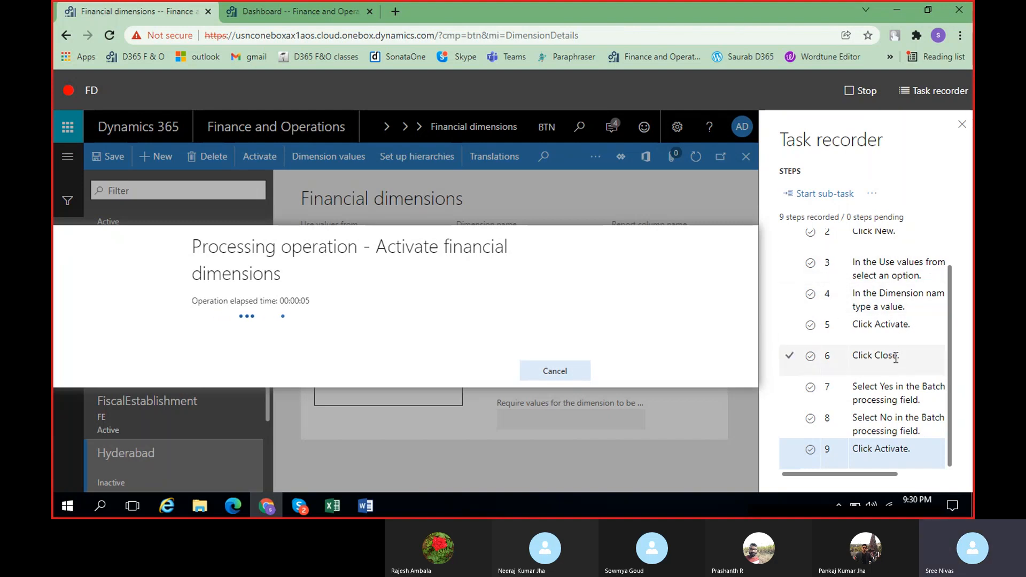
{"action": "scroll", "coordinate": [900, 369], "scroll_direction": "up", "scroll_amount": 1}
{"action": "scroll", "coordinate": [901, 342], "scroll_direction": "down", "scroll_amount": 1}
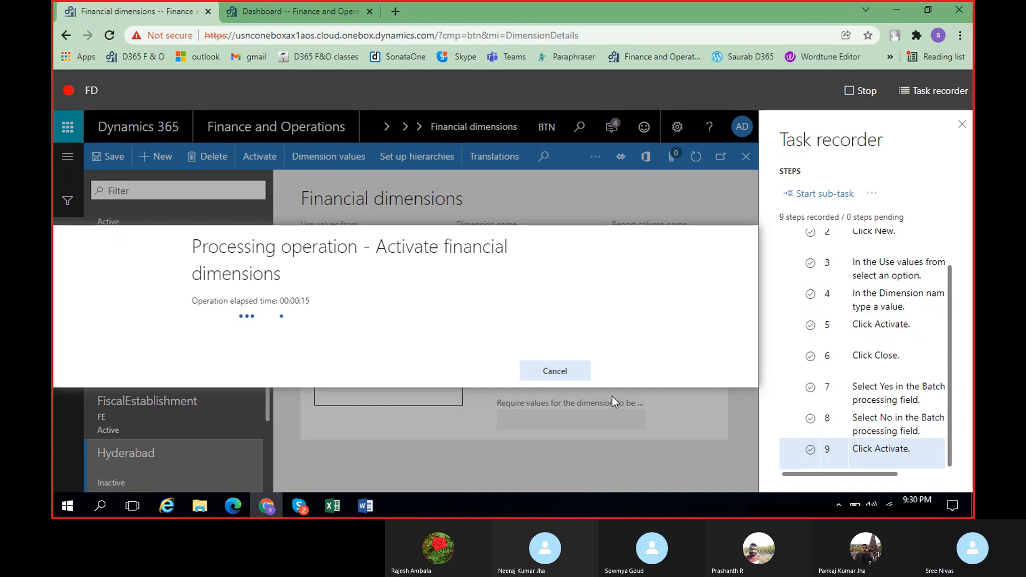
Stop the task recording, try to save it to this PC, and clear all notifications in the Action center
{"action": "left_click", "coordinate": [862, 92]}
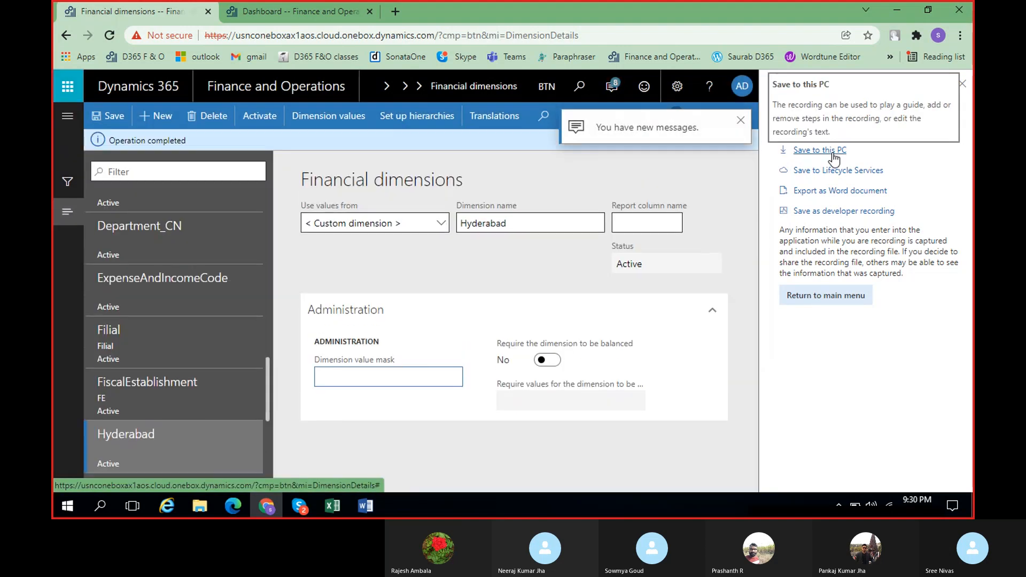
{"action": "left_click", "coordinate": [833, 152]}
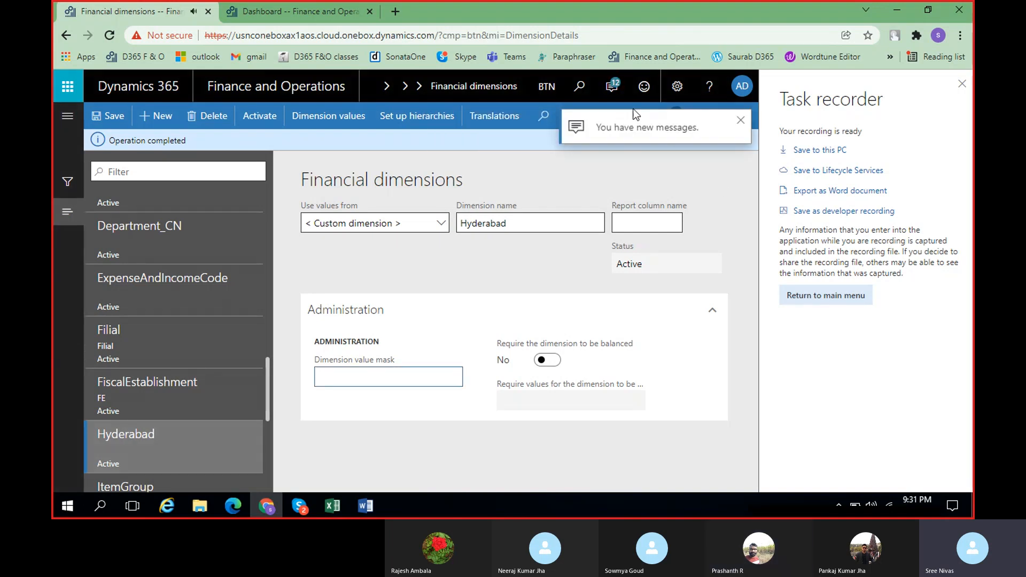
{"action": "left_click", "coordinate": [612, 85]}
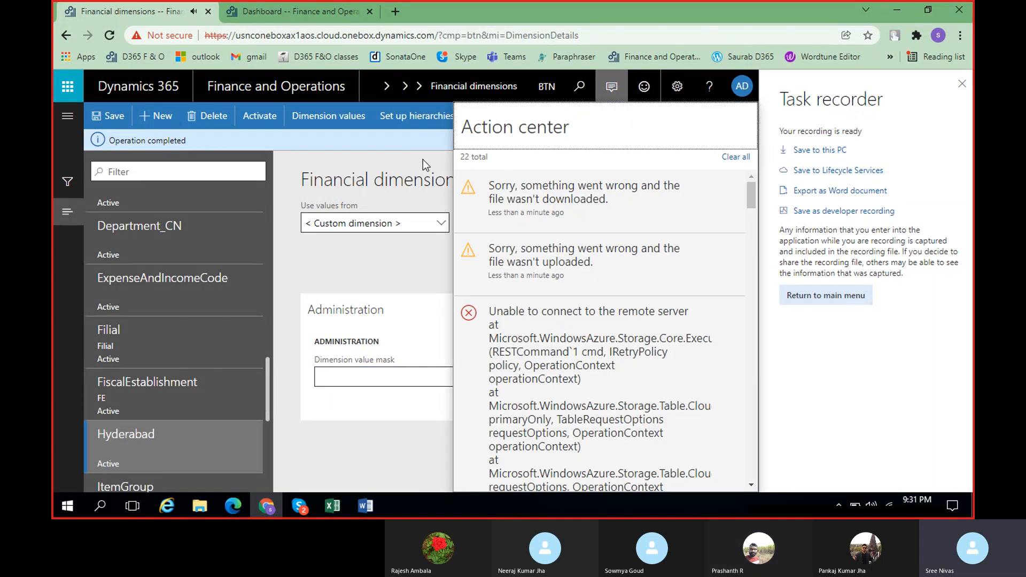
{"action": "left_click", "coordinate": [735, 157]}
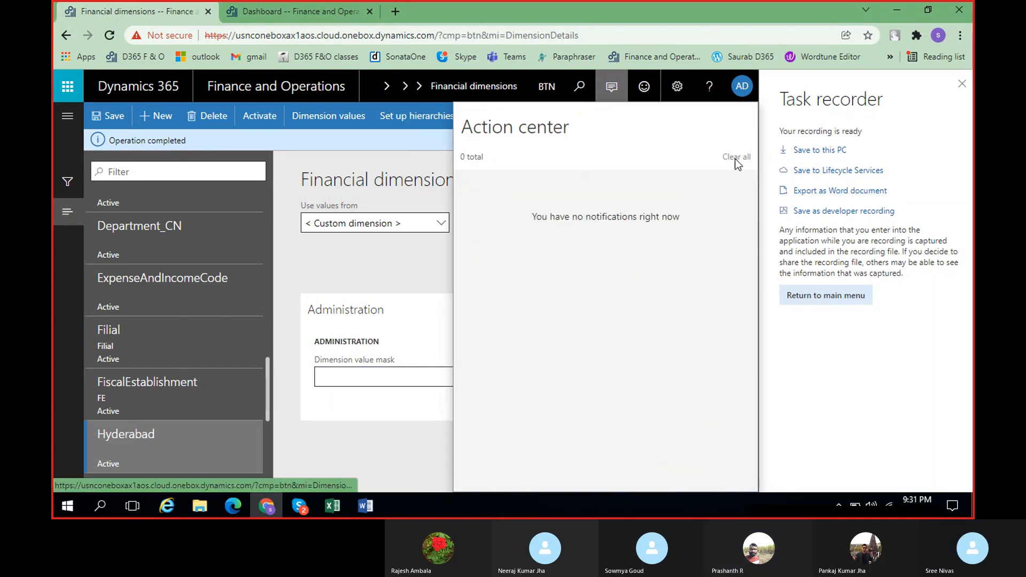
{"action": "left_click", "coordinate": [408, 149]}
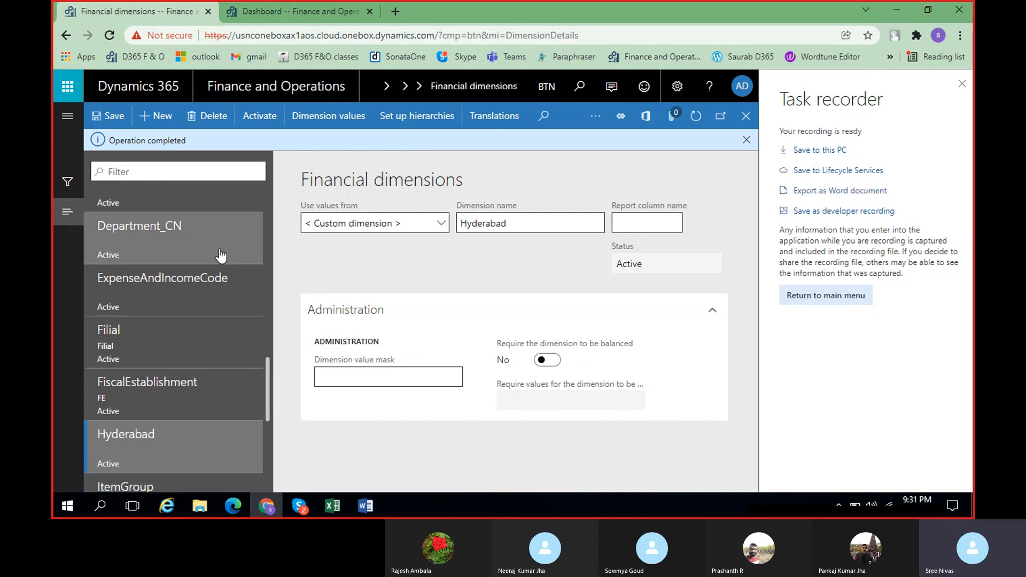
Close the Task recorder pane and switch to the Skype call window
{"action": "scroll", "coordinate": [268, 393], "scroll_direction": "down", "scroll_amount": 2}
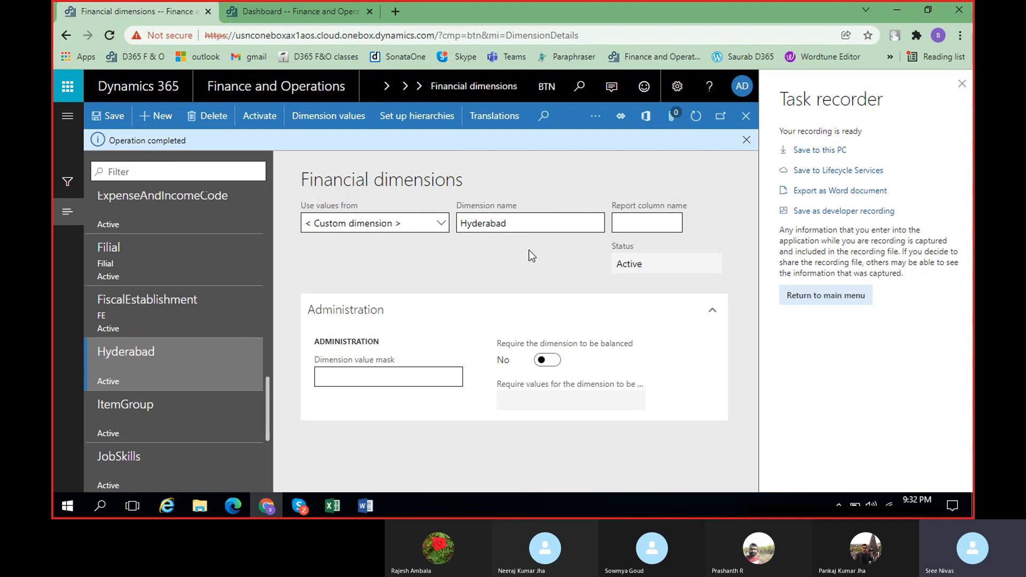
{"action": "left_click", "coordinate": [962, 84]}
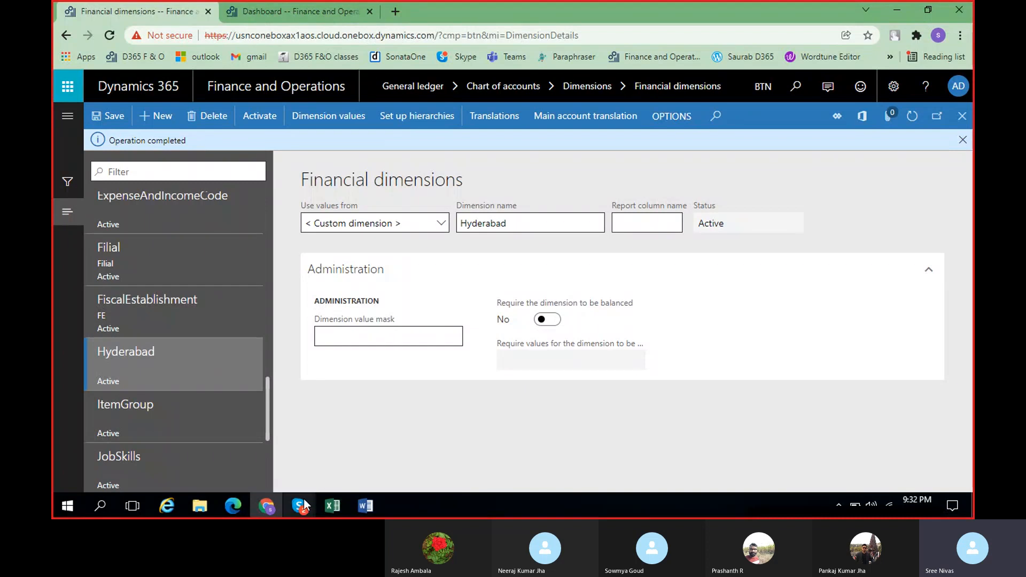
{"action": "mouse_move", "coordinate": [305, 506]}
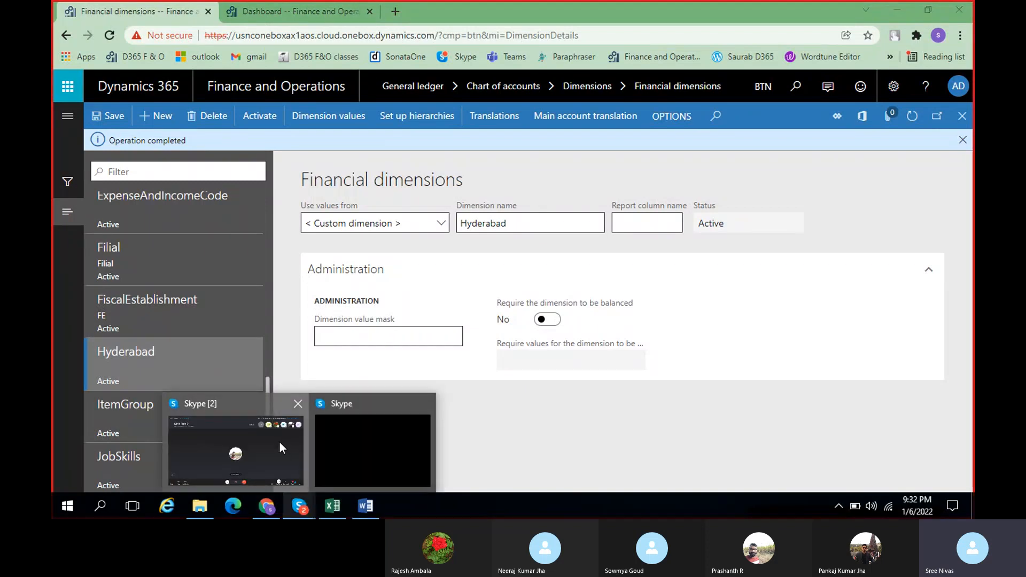
{"action": "left_click", "coordinate": [281, 442]}
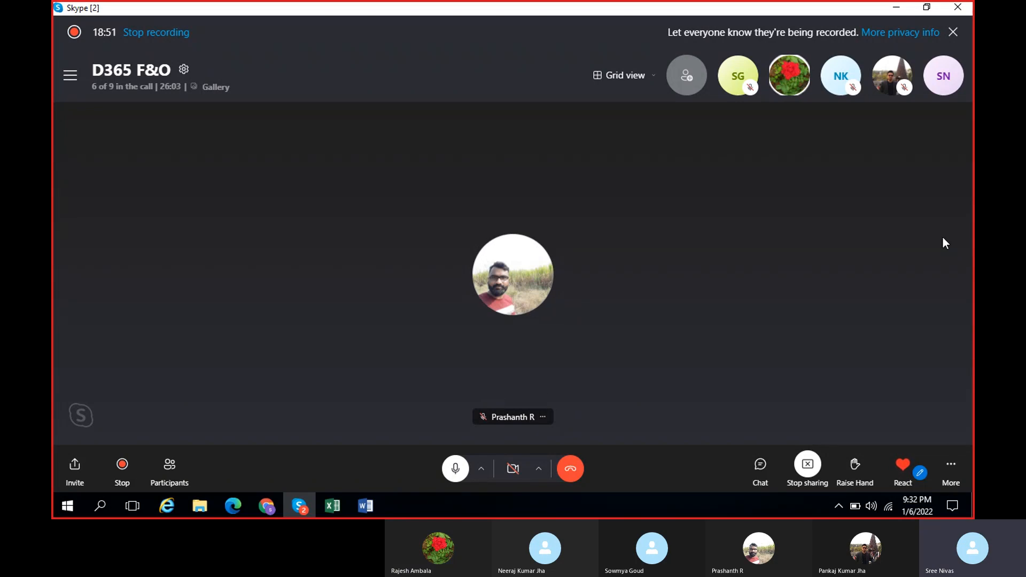
Minimize the Skype call window and create a new dimension value 1 for the Hyderabad financial dimension
{"action": "left_click", "coordinate": [898, 8]}
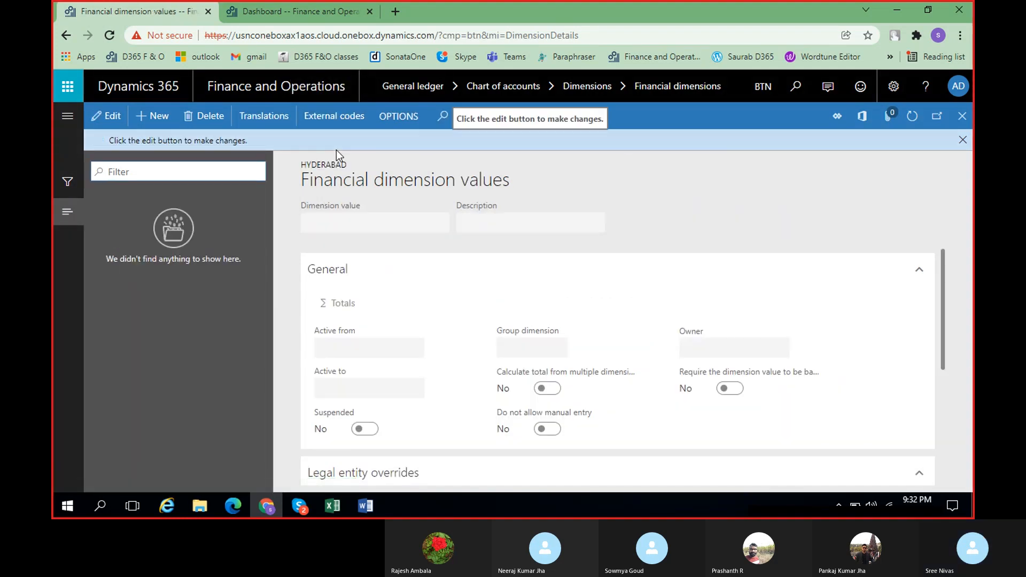
{"action": "left_click", "coordinate": [160, 119]}
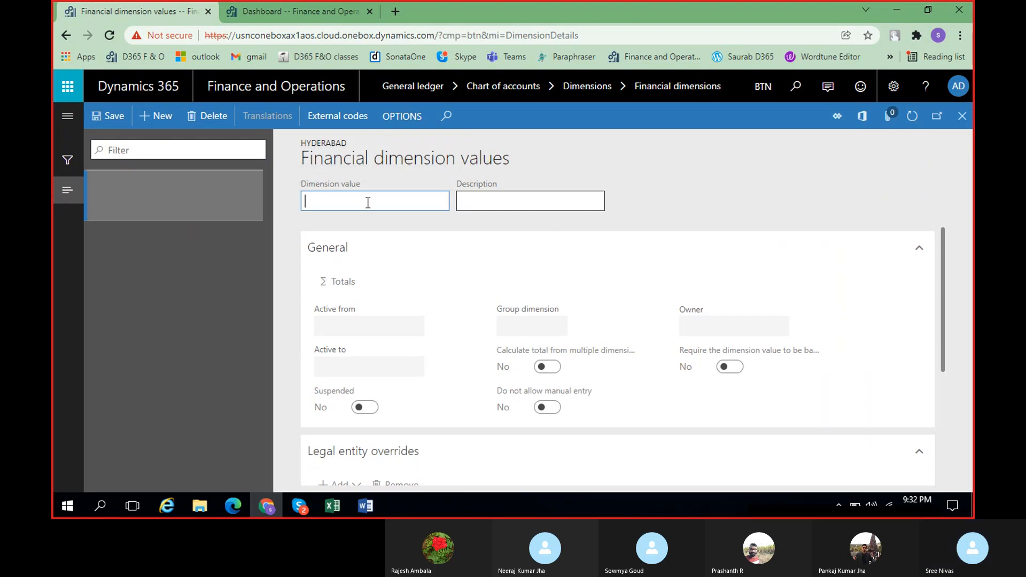
{"action": "type", "text": "i"}
{"action": "type", "text": "1"}
{"action": "key", "text": "Tab"}
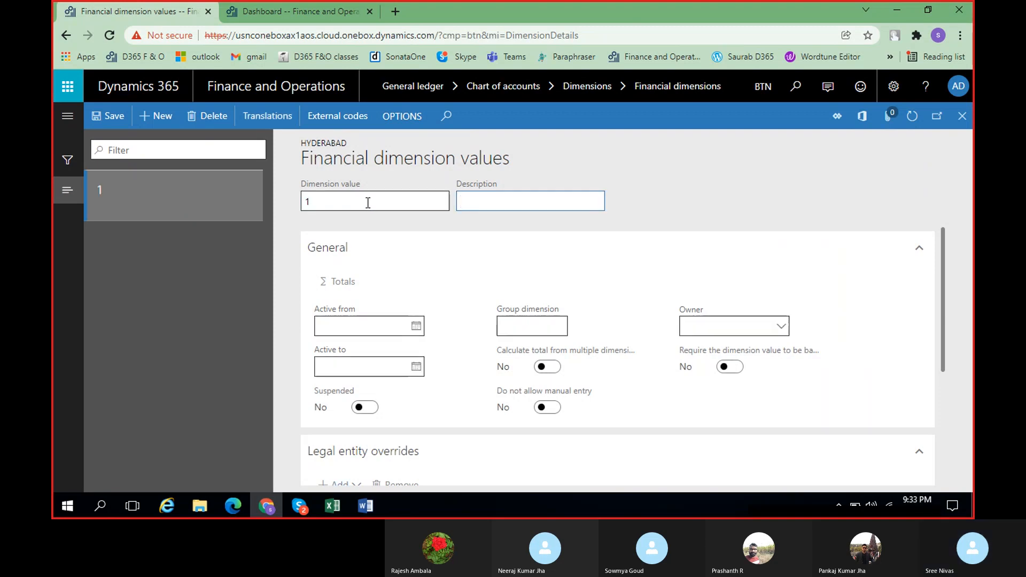
Enter Fin as the description of dimension value 1
{"action": "type", "text": "hyd"}
{"action": "scroll", "coordinate": [454, 305], "scroll_direction": "down", "scroll_amount": 3}
{"action": "scroll", "coordinate": [455, 312], "scroll_direction": "up", "scroll_amount": 3}
{"action": "key", "text": "BackSpace"}
{"action": "key", "text": "BackSpace"}
{"action": "key", "text": "BackSpace"}
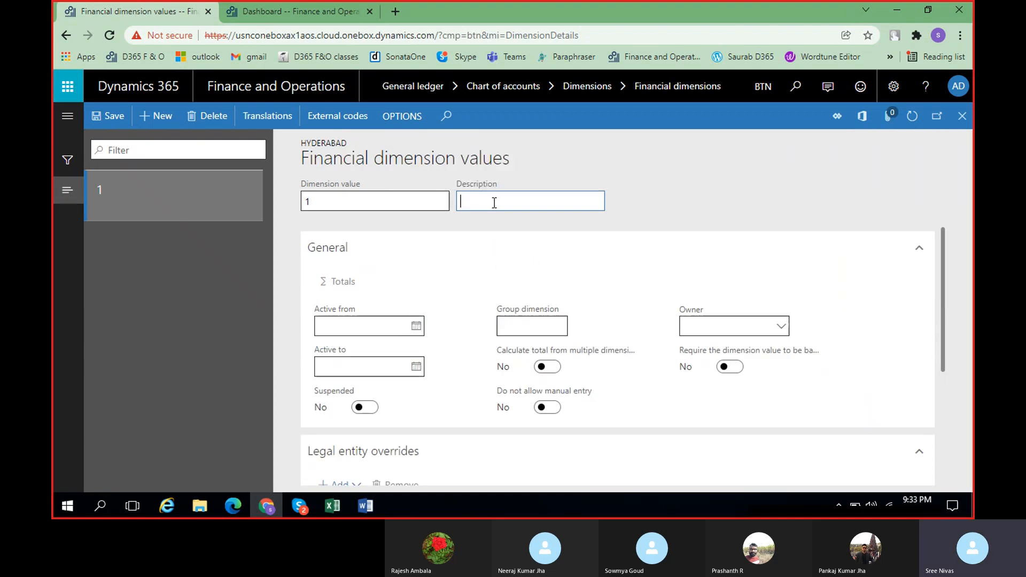
{"action": "type", "text": "FIn"}
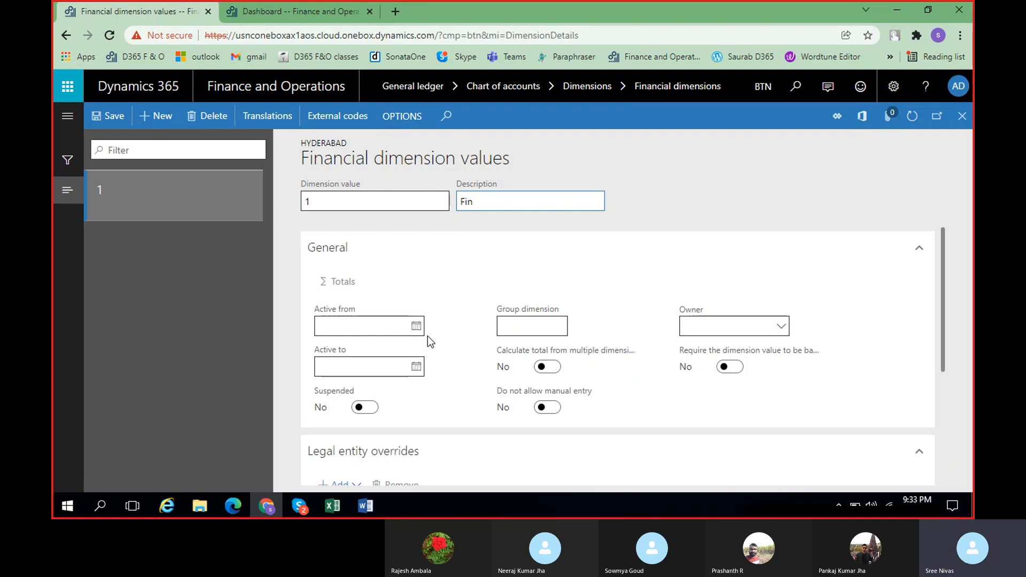
Set dimension value 1 active from 1/6/2022 to 1/31/2022
{"action": "left_click", "coordinate": [416, 327]}
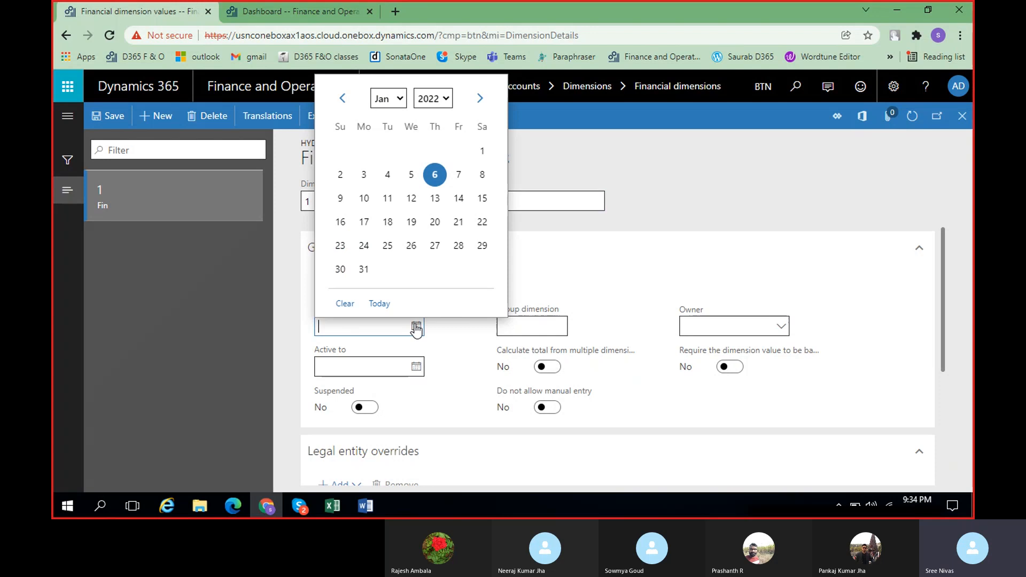
{"action": "left_click", "coordinate": [435, 174]}
{"action": "left_click", "coordinate": [415, 374]}
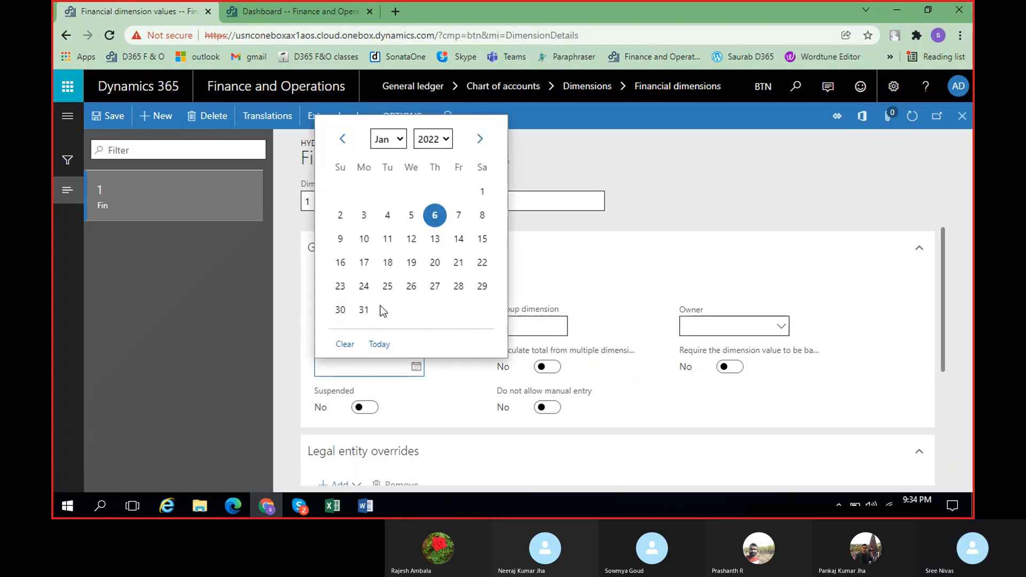
{"action": "left_click", "coordinate": [363, 310]}
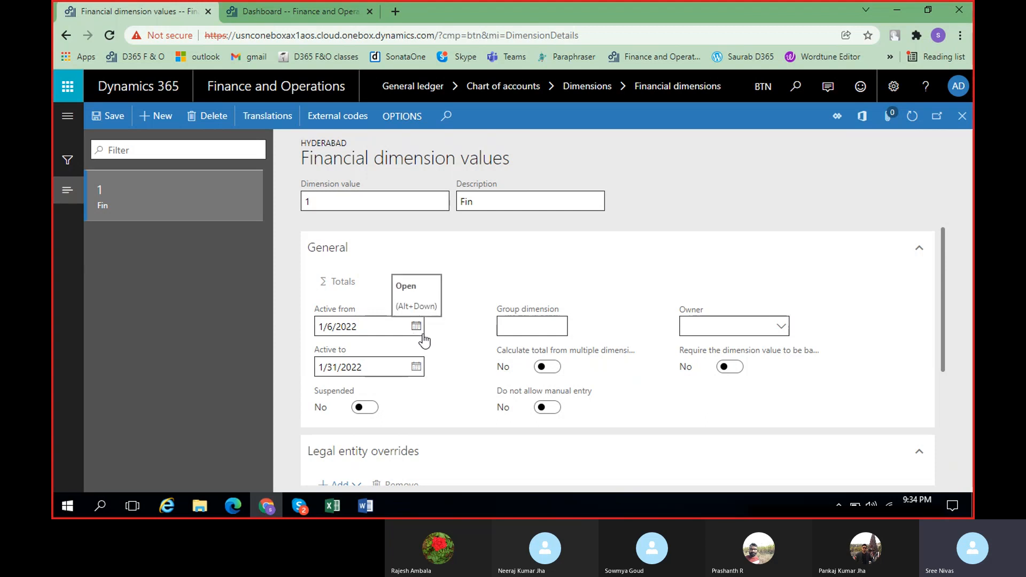
Switch Do not allow manual entry on for dimension value 1 and set it back to No
{"action": "mouse_move", "coordinate": [585, 355]}
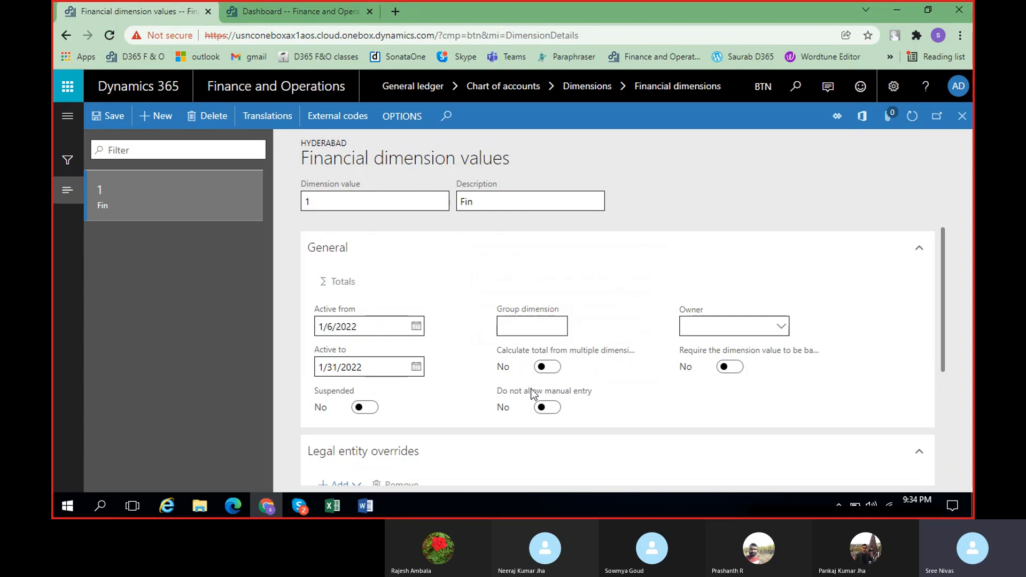
{"action": "mouse_move", "coordinate": [577, 397]}
{"action": "left_click", "coordinate": [550, 409]}
{"action": "left_click", "coordinate": [544, 415]}
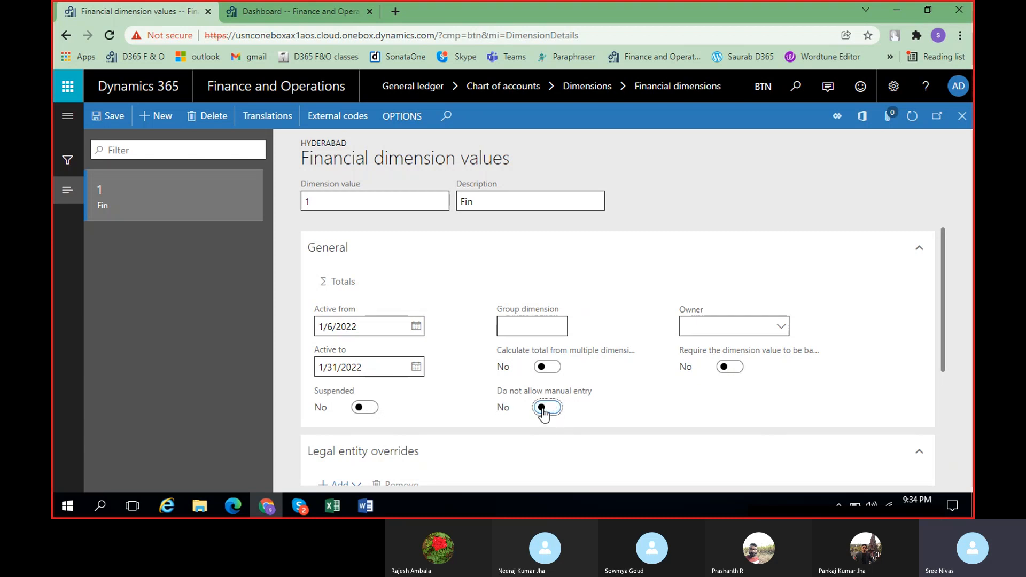
Browse the Owner choices for dimension value 1 and close the list without choosing anyone
{"action": "left_click", "coordinate": [782, 330]}
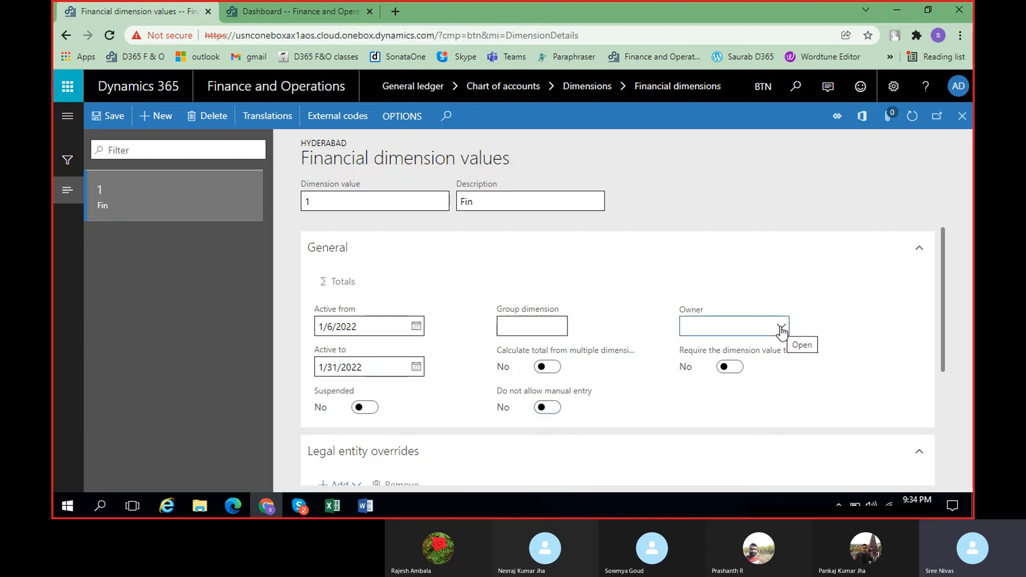
{"action": "left_click", "coordinate": [781, 329]}
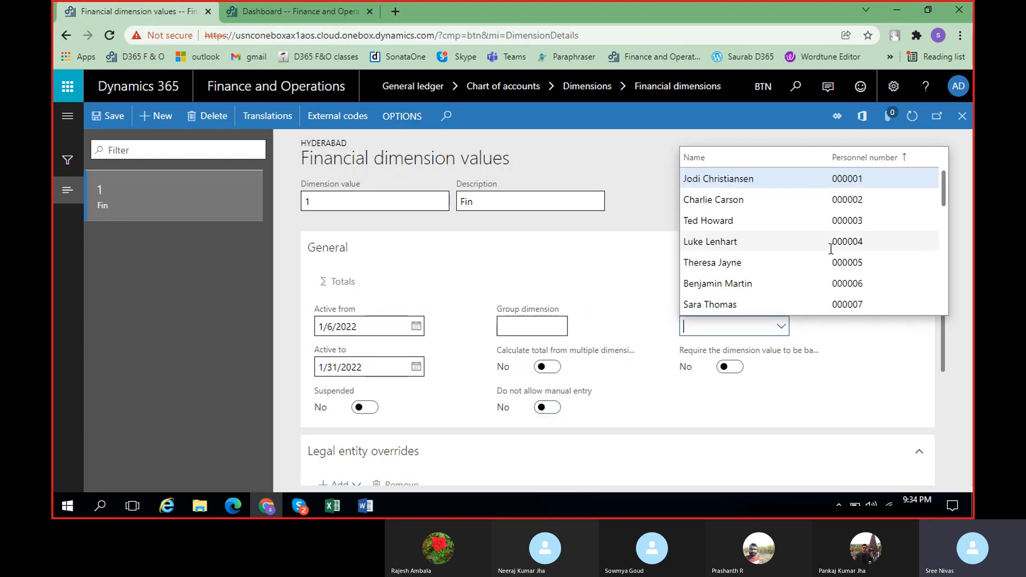
{"action": "scroll", "coordinate": [831, 246], "scroll_direction": "down", "scroll_amount": 5}
{"action": "scroll", "coordinate": [832, 243], "scroll_direction": "up", "scroll_amount": 5}
{"action": "left_click", "coordinate": [840, 328]}
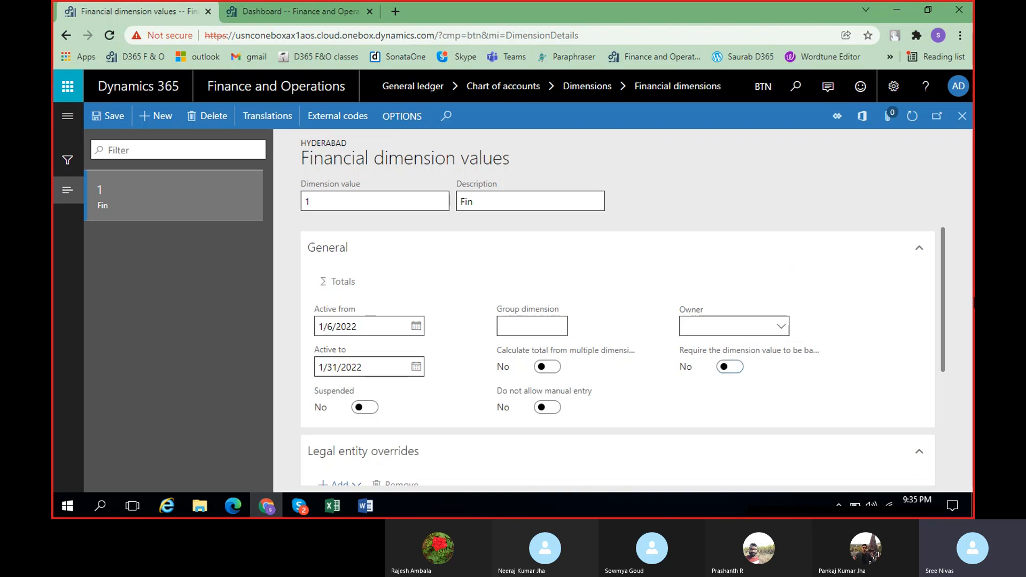
Add SLV (SLV Organic Foods) to the legal entity overrides of dimension value 1
{"action": "left_click_drag", "start_coordinate": [941, 281], "coordinate": [943, 344]}
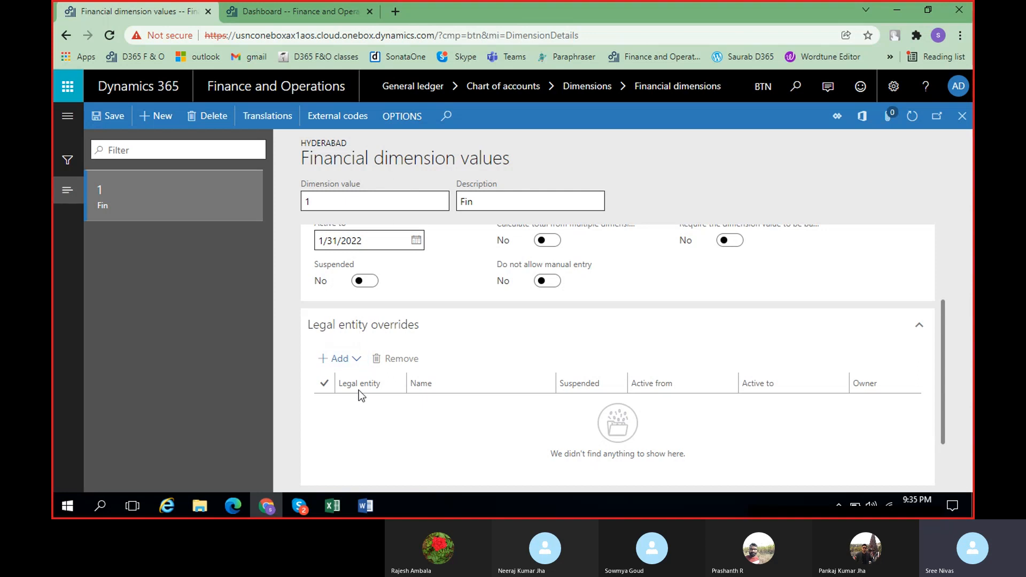
{"action": "left_click", "coordinate": [353, 361]}
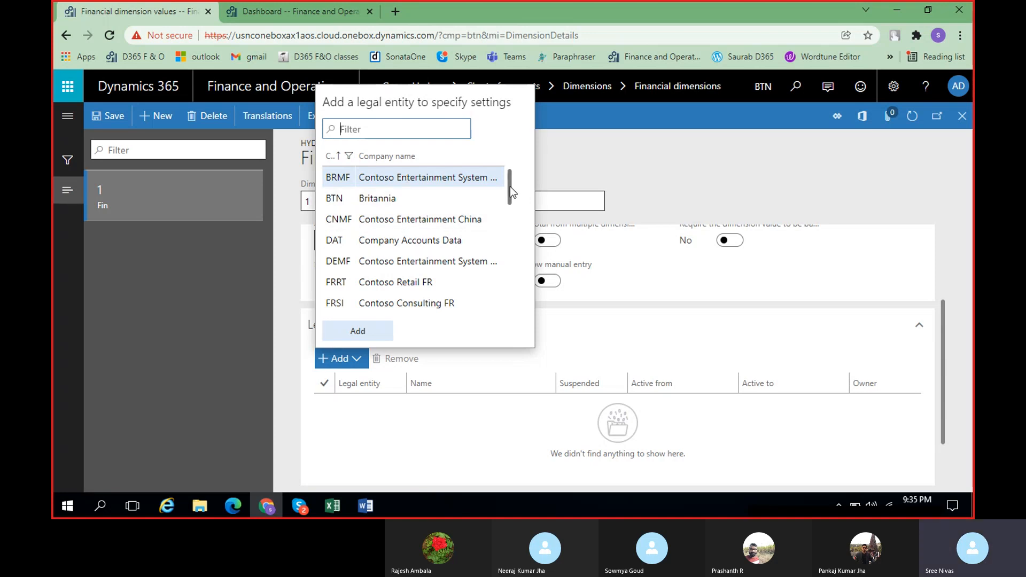
{"action": "left_click_drag", "start_coordinate": [509, 187], "coordinate": [509, 278]}
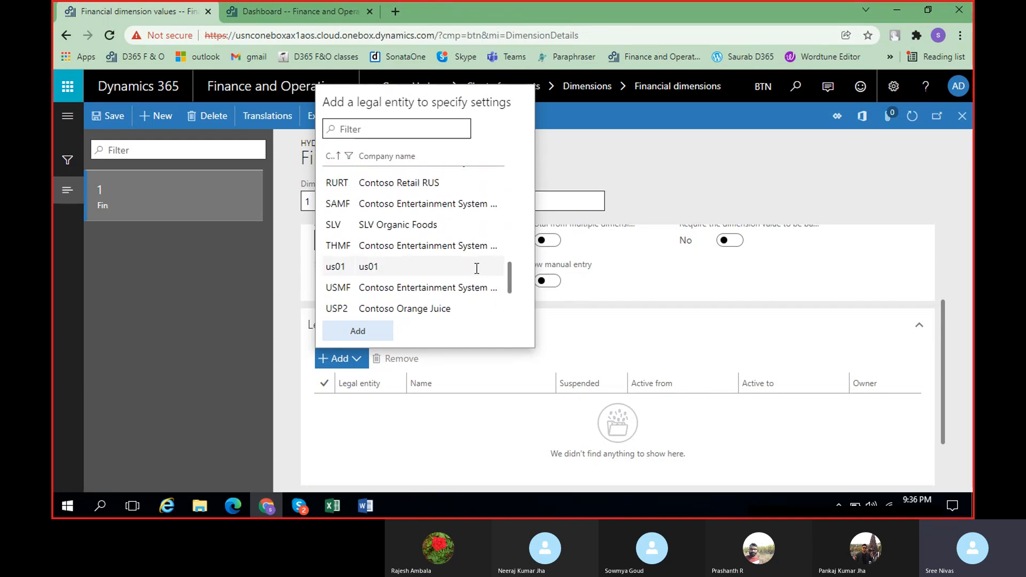
{"action": "left_click", "coordinate": [432, 235]}
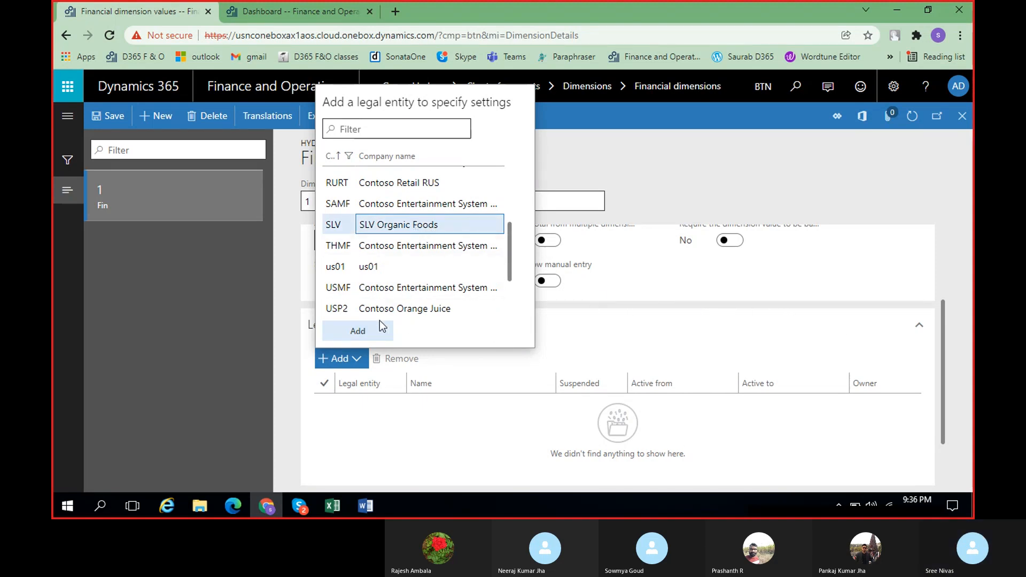
{"action": "left_click", "coordinate": [368, 332]}
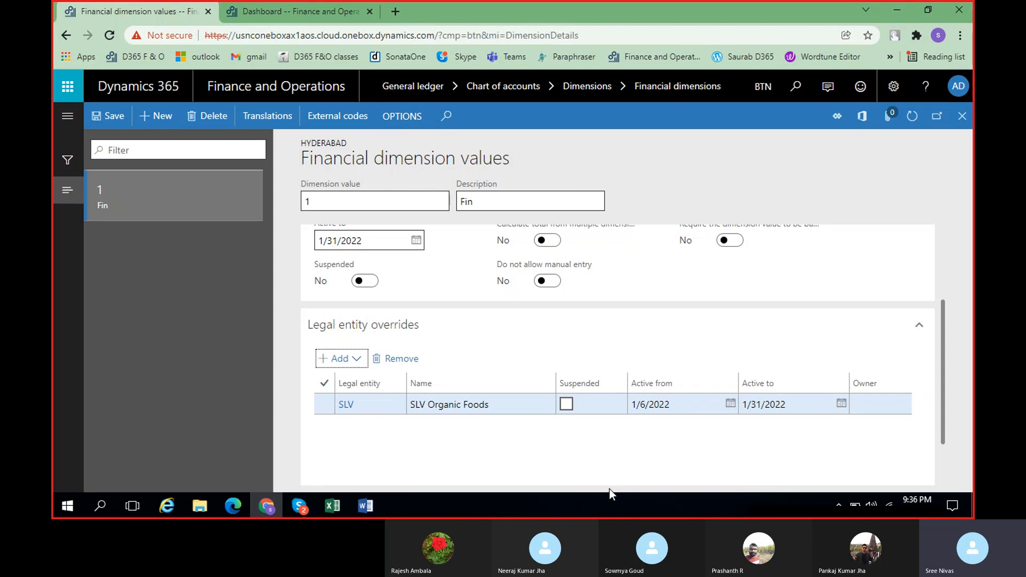
Look through the Owner choices on the SLV override row, leaving the owner empty
{"action": "left_click_drag", "start_coordinate": [608, 489], "coordinate": [682, 488]}
{"action": "left_click", "coordinate": [662, 415]}
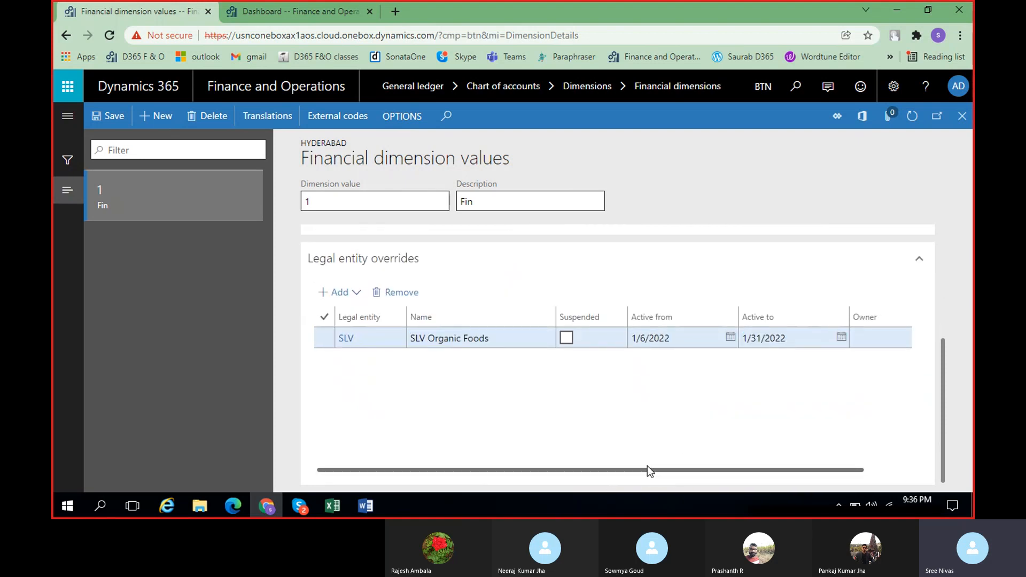
{"action": "left_click_drag", "start_coordinate": [653, 470], "coordinate": [917, 383]}
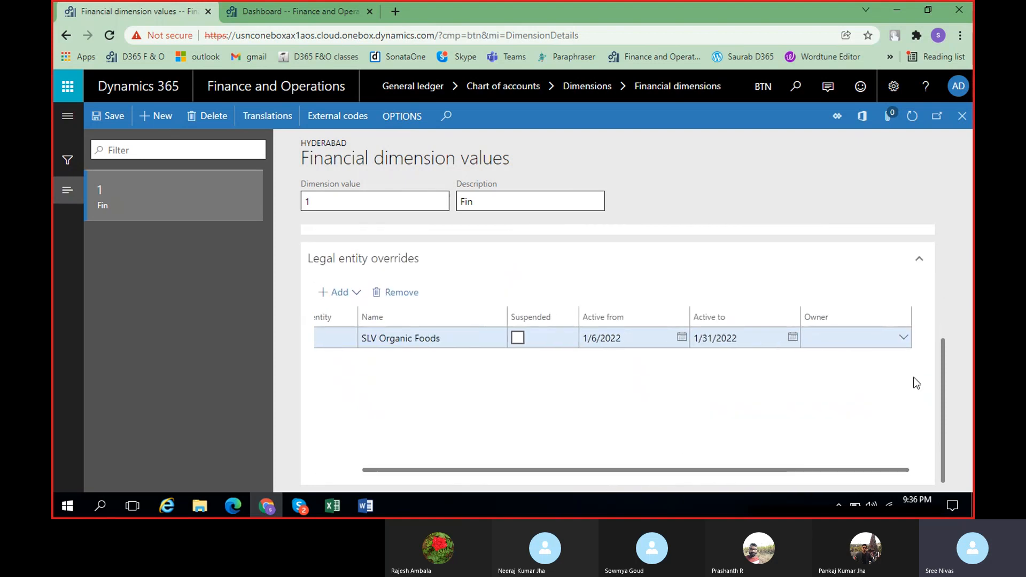
{"action": "left_click", "coordinate": [904, 340]}
{"action": "left_click", "coordinate": [904, 339]}
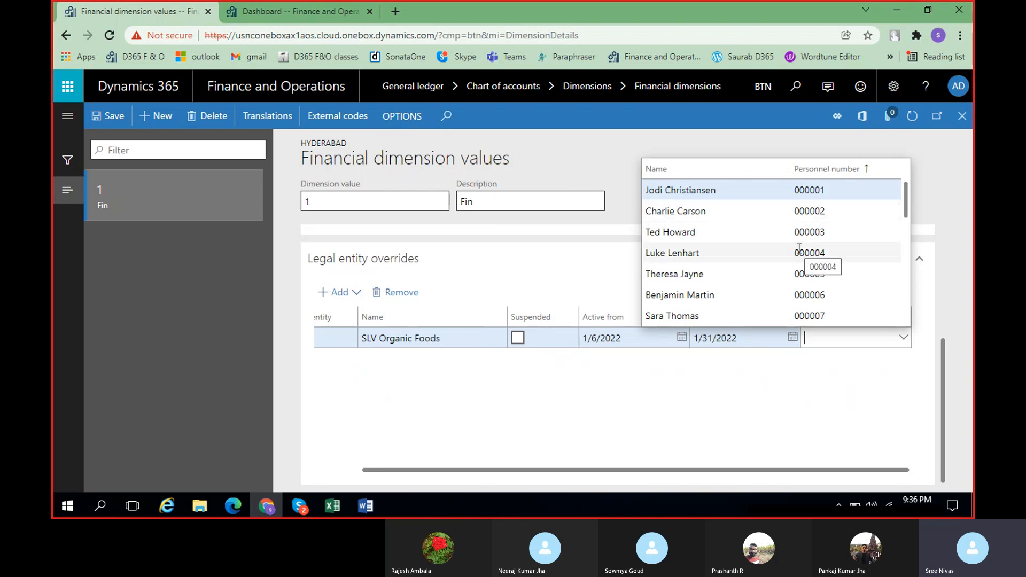
{"action": "left_click", "coordinate": [852, 385]}
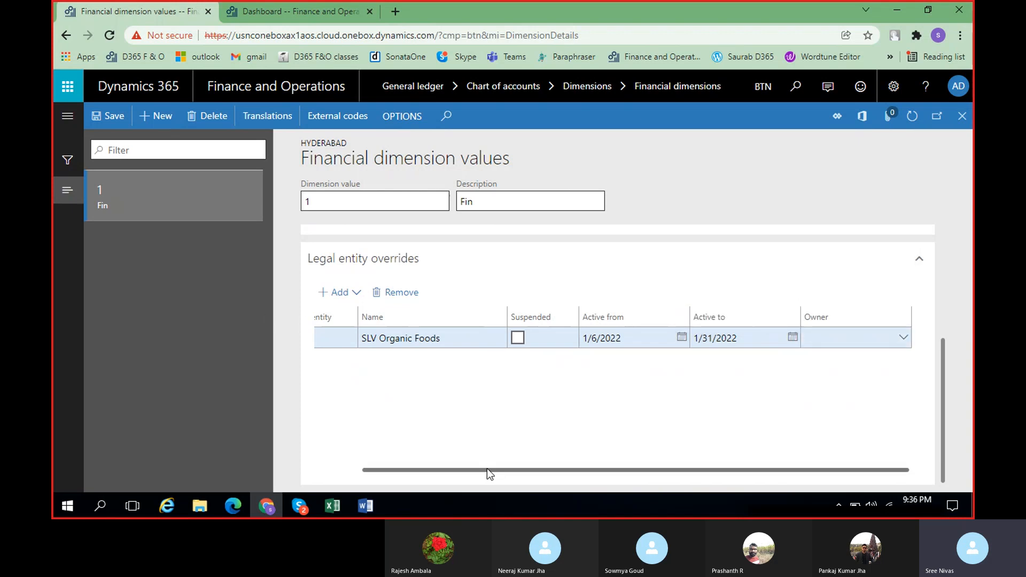
Remove the SLV Organic Foods legal entity override and confirm removing its company-specific data
{"action": "left_click_drag", "start_coordinate": [486, 468], "coordinate": [422, 454]}
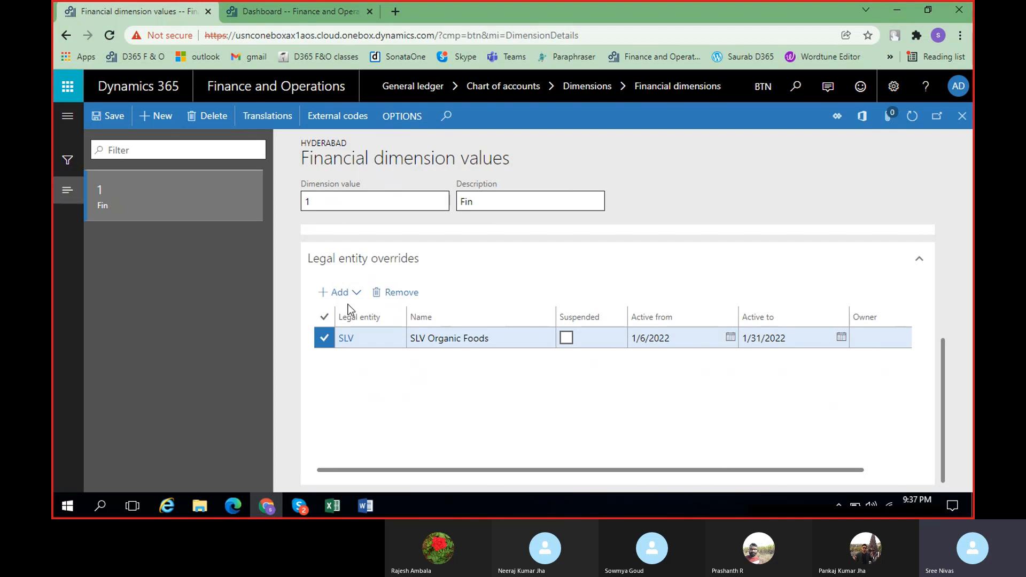
{"action": "left_click", "coordinate": [411, 293]}
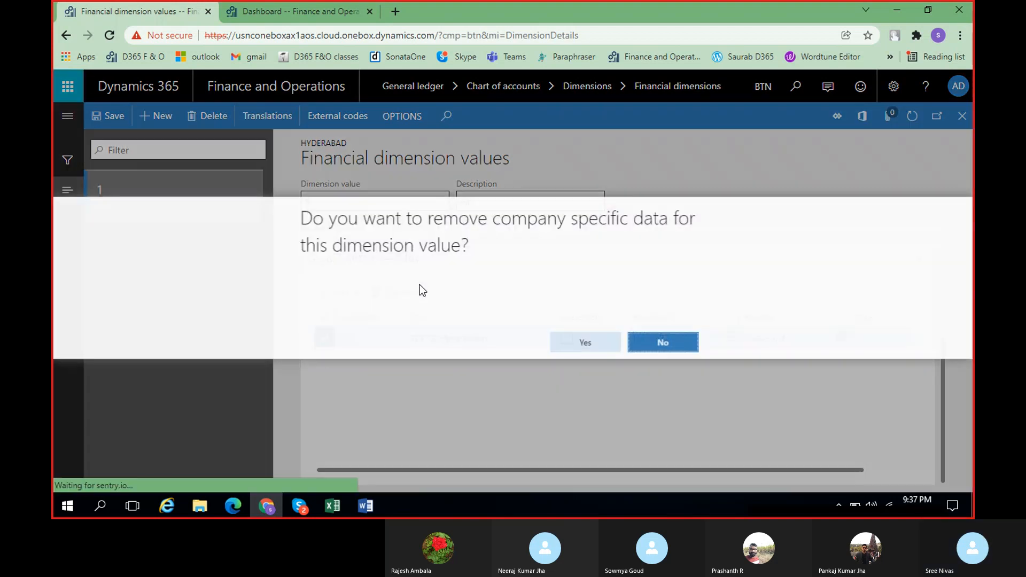
{"action": "left_click", "coordinate": [597, 353]}
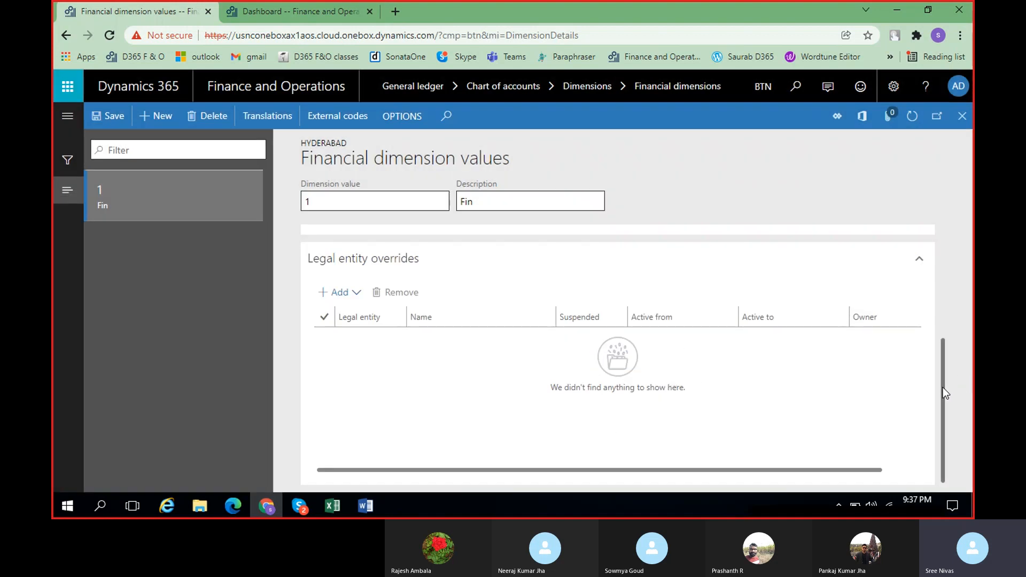
Collapse the Legal entity overrides and General sections and save dimension value 1
{"action": "left_click_drag", "start_coordinate": [943, 387], "coordinate": [938, 342]}
{"action": "left_click", "coordinate": [921, 337]}
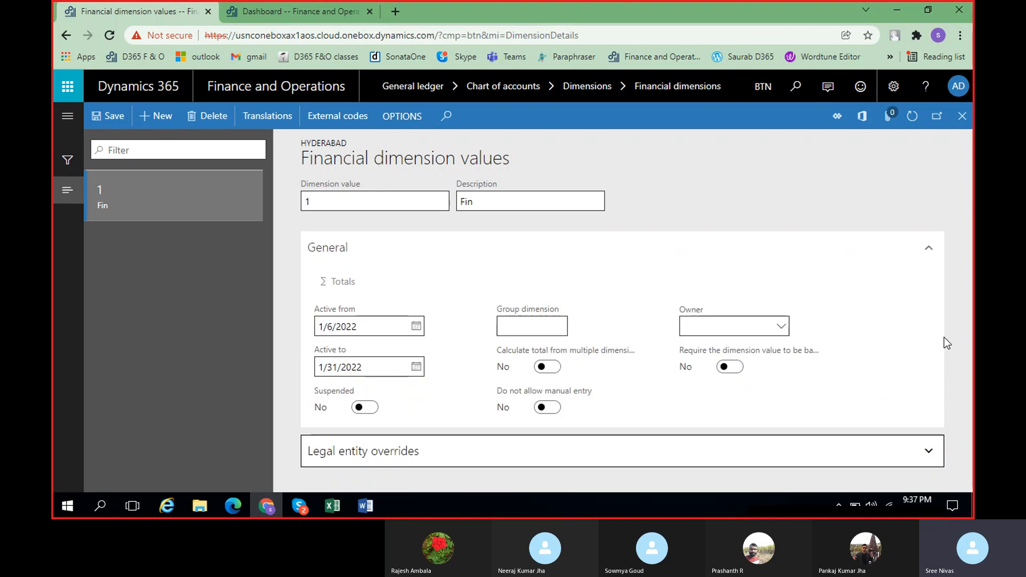
{"action": "left_click", "coordinate": [925, 250]}
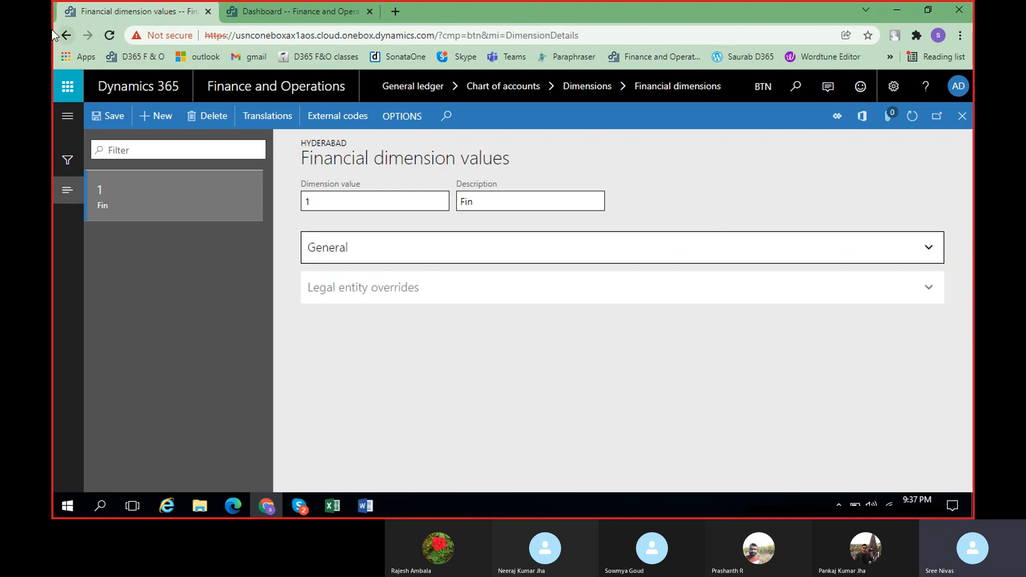
{"action": "left_click", "coordinate": [111, 114]}
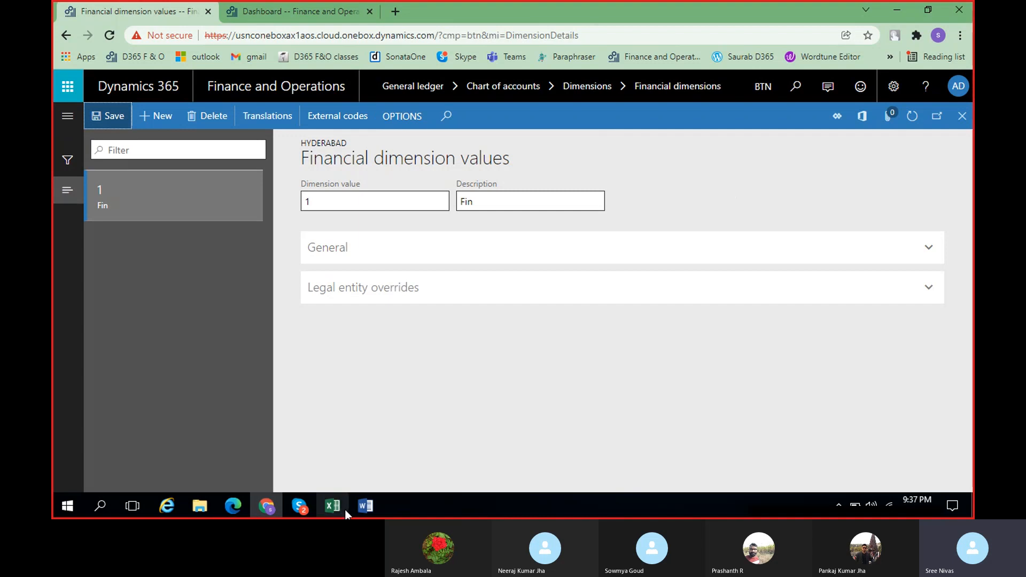
Switch to the Class notes document in Word and highlight the rent journal entry and its word Hyderabad
{"action": "left_click", "coordinate": [373, 506]}
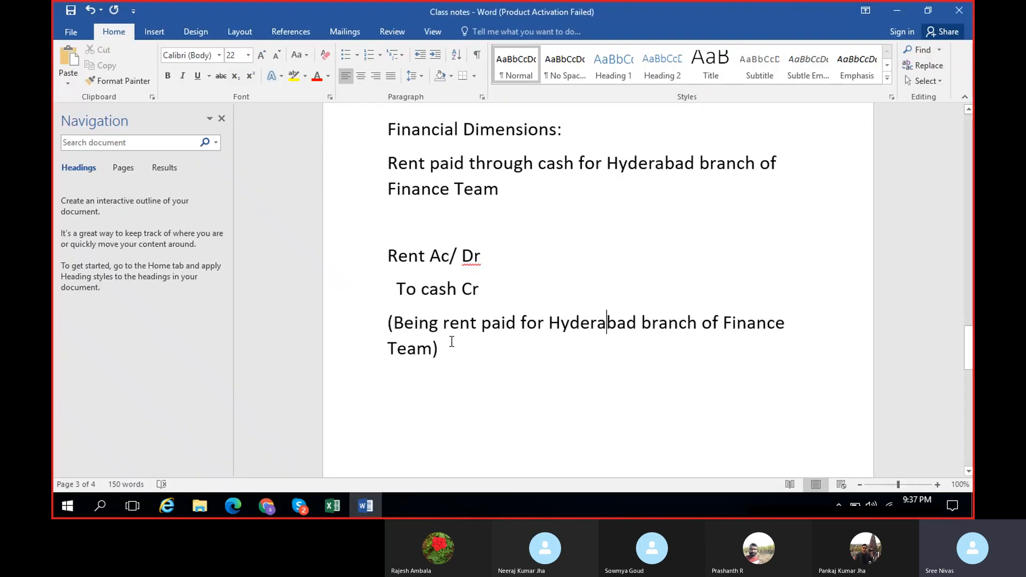
{"action": "left_click_drag", "start_coordinate": [447, 356], "coordinate": [382, 261]}
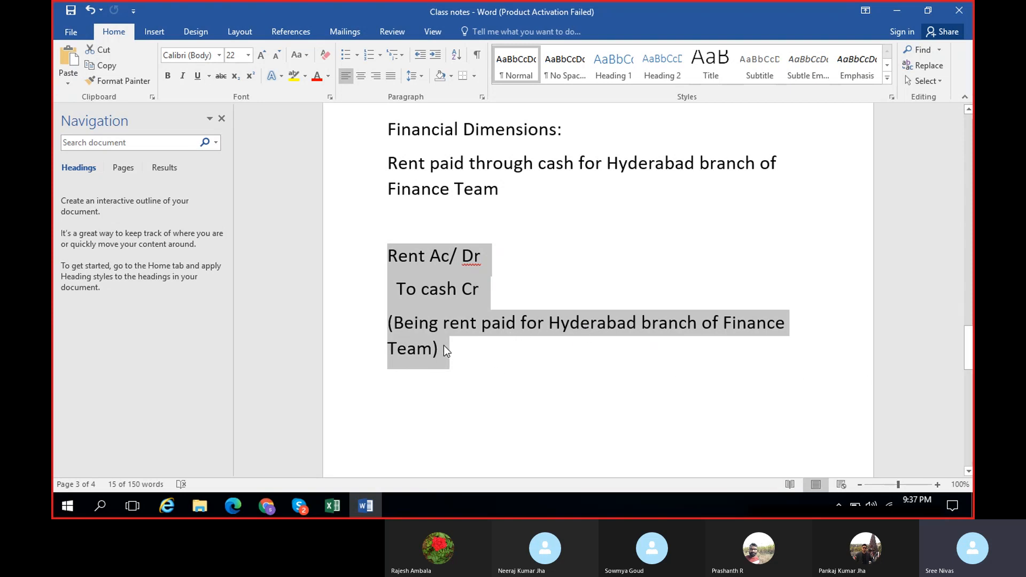
{"action": "left_click", "coordinate": [567, 325]}
{"action": "left_click_drag", "start_coordinate": [549, 325], "coordinate": [637, 324]}
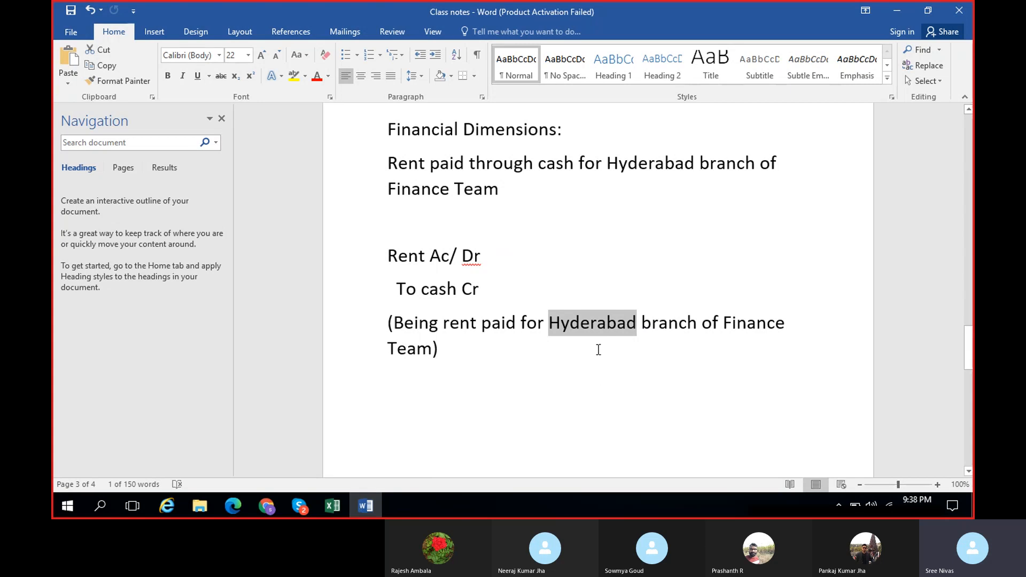
Return to Finance and Operations in Chrome and save dimension value 1 and the Hyderabad financial dimension
{"action": "left_click", "coordinate": [268, 503]}
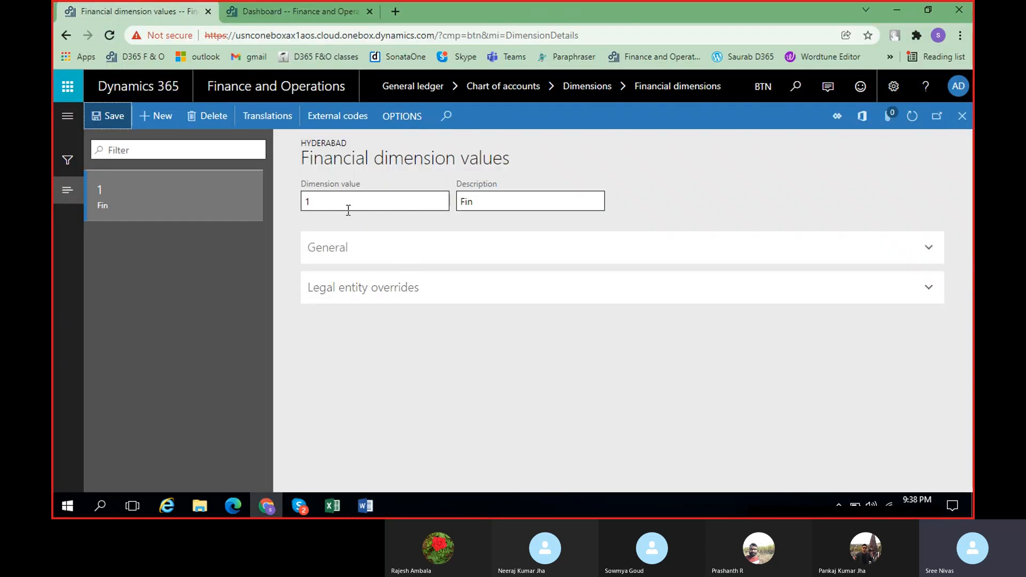
{"action": "left_click", "coordinate": [107, 116]}
{"action": "left_click", "coordinate": [962, 116]}
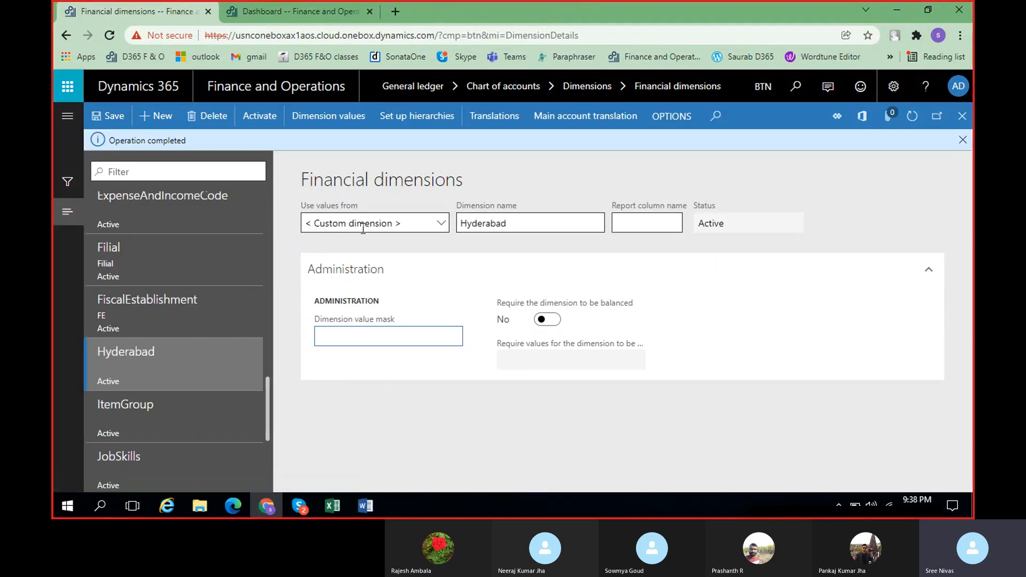
{"action": "left_click", "coordinate": [112, 120]}
{"action": "left_click", "coordinate": [369, 343]}
Switch back to the Class notes in Word, clear the text selection and review the Financial Dimensions section
{"action": "left_click", "coordinate": [368, 507]}
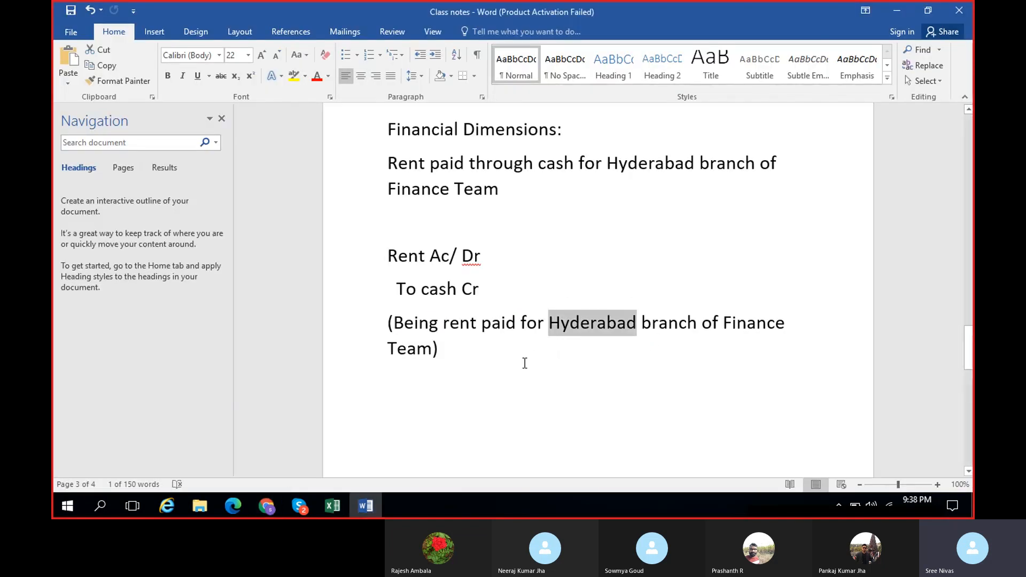
{"action": "left_click", "coordinate": [550, 353]}
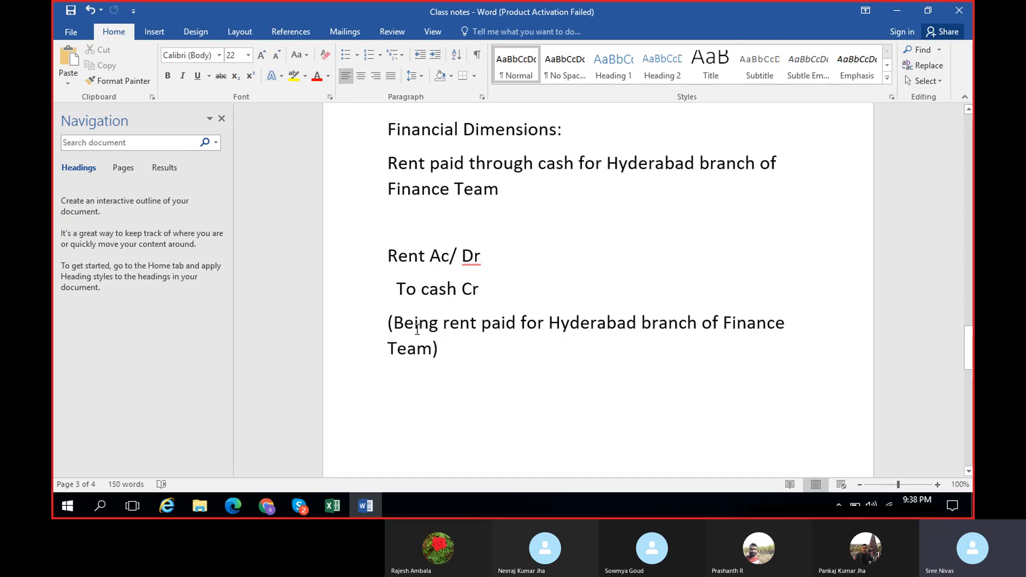
{"action": "scroll", "coordinate": [492, 252], "scroll_direction": "up", "scroll_amount": 2}
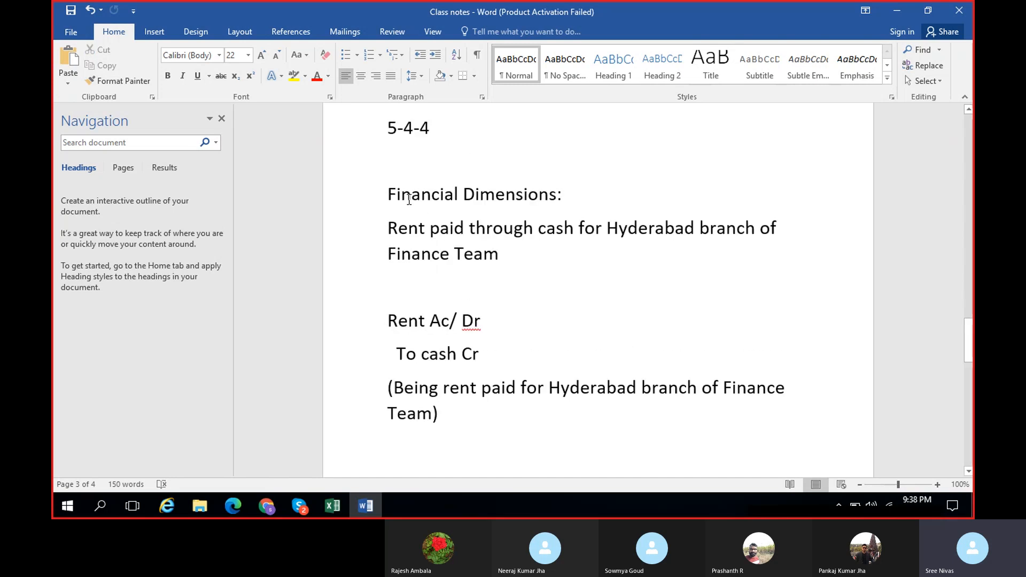
Highlight the Financial Dimensions heading in the Class notes and return to Finance and Operations in Chrome
{"action": "left_click_drag", "start_coordinate": [387, 193], "coordinate": [573, 191]}
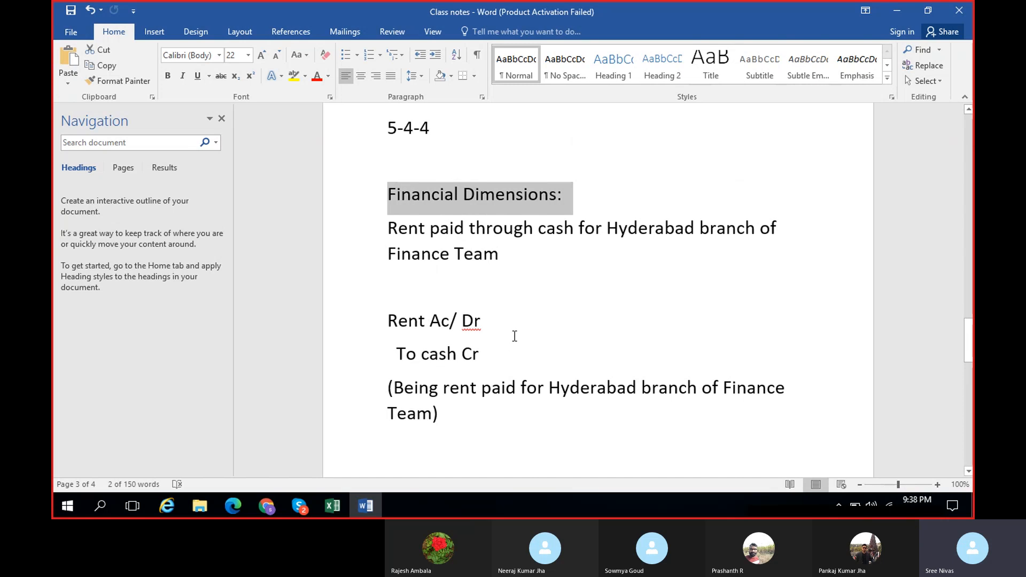
{"action": "scroll", "coordinate": [517, 336], "scroll_direction": "down", "scroll_amount": 1}
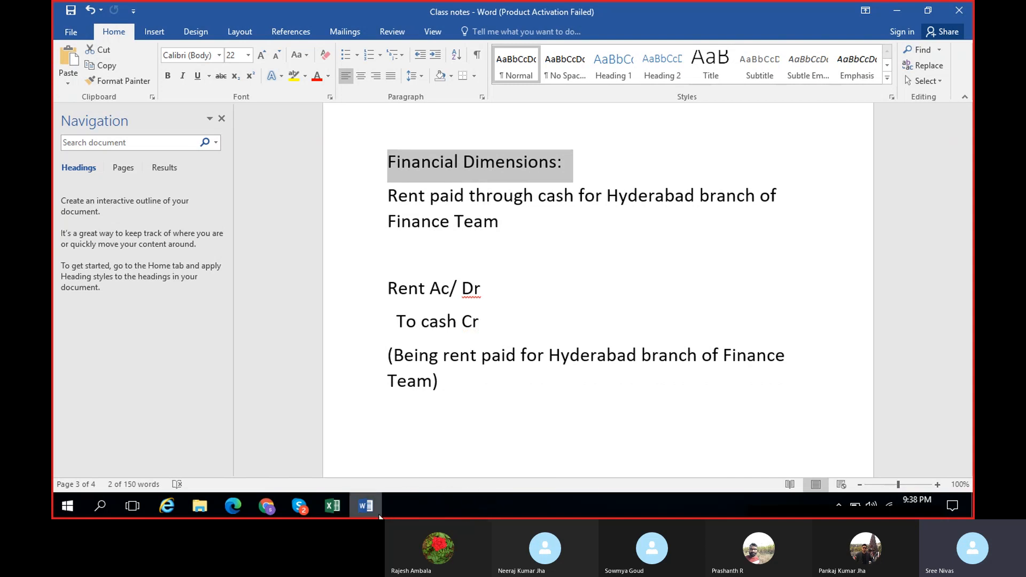
{"action": "left_click", "coordinate": [362, 504]}
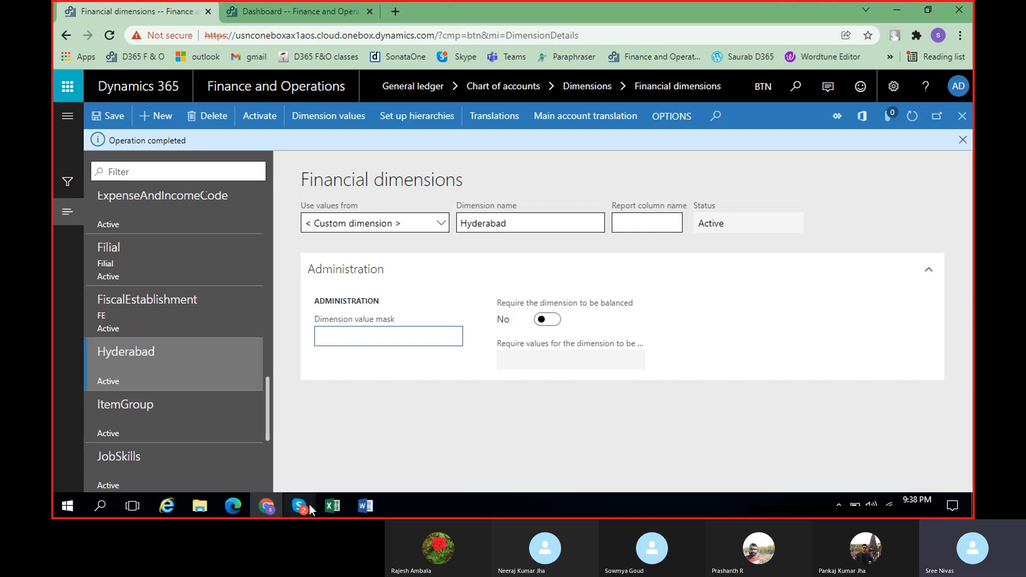
Check the D365 F&O group call window in Skype and return to the Financial dimensions page in Chrome
{"action": "mouse_move", "coordinate": [300, 505]}
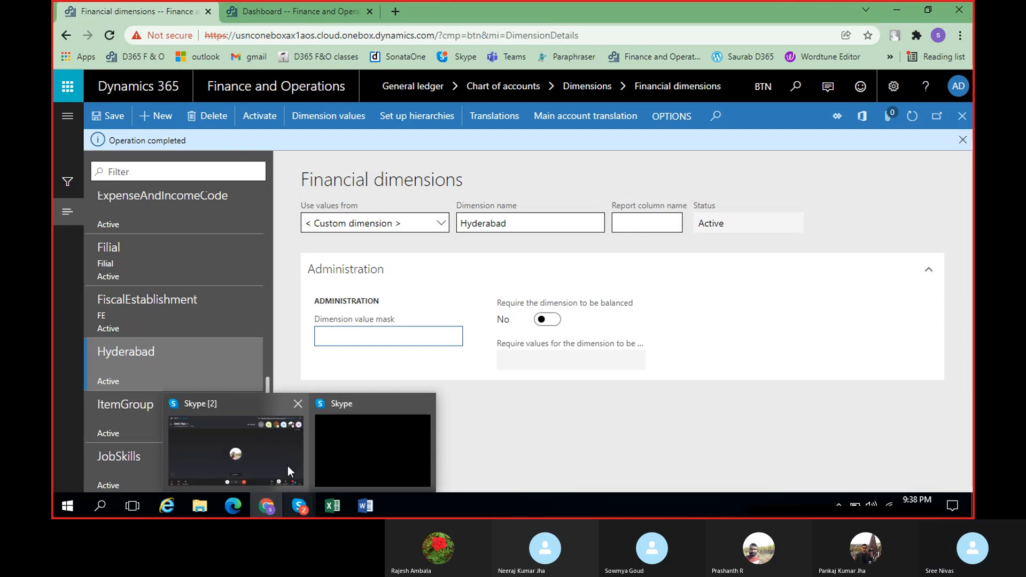
{"action": "left_click", "coordinate": [265, 443]}
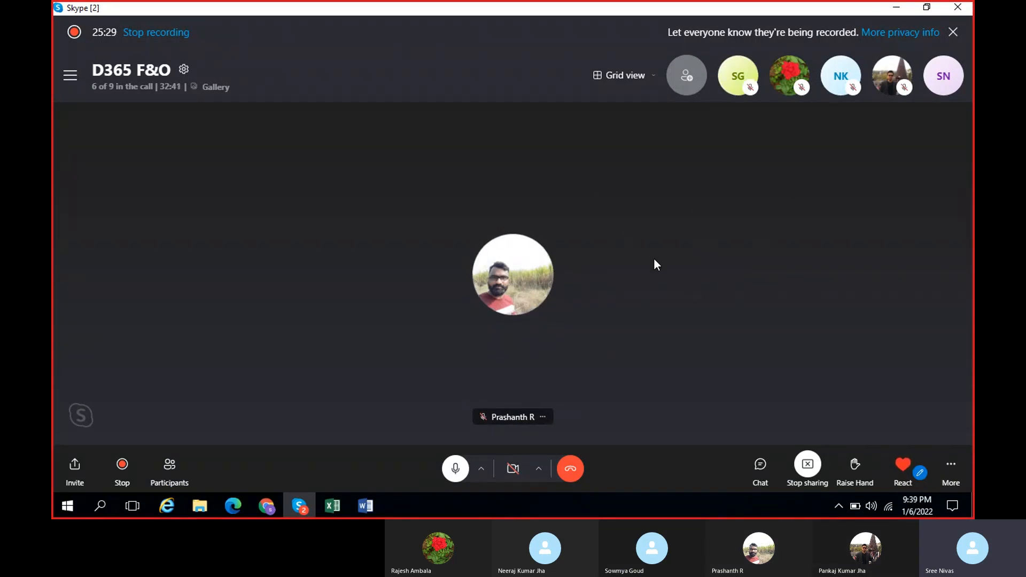
{"action": "left_click", "coordinate": [266, 502]}
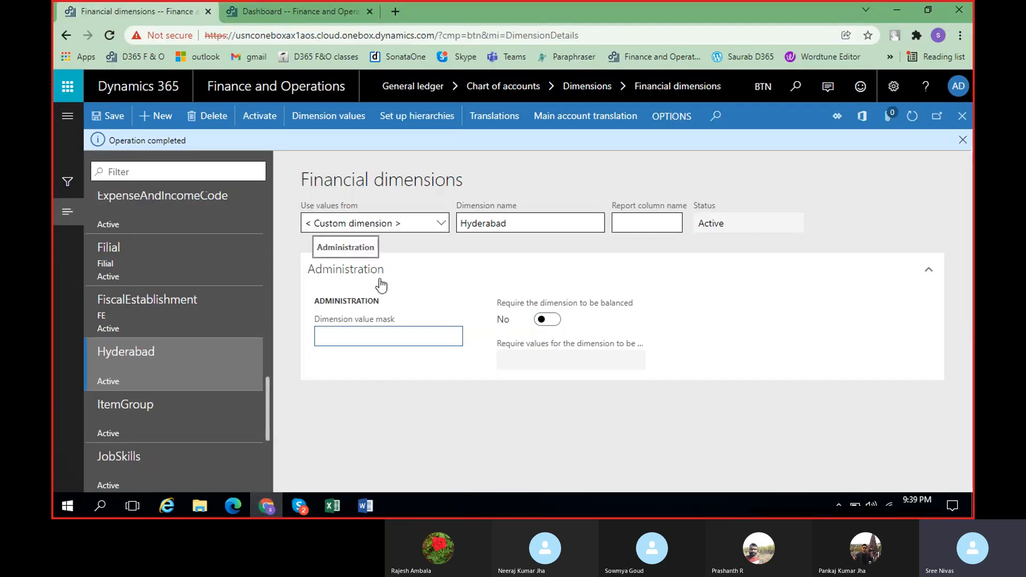
Review the earlier entries in the financial dimensions list, up to BankAccount, and switch to the D365 F&O call in Skype
{"action": "scroll", "coordinate": [224, 289], "scroll_direction": "up", "scroll_amount": 4}
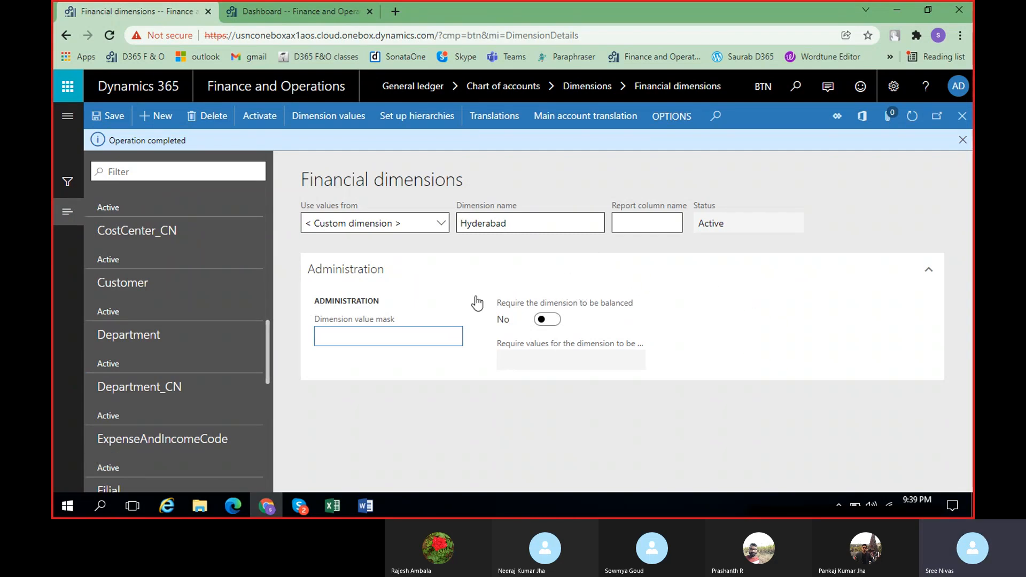
{"action": "left_click_drag", "start_coordinate": [268, 345], "coordinate": [267, 225]}
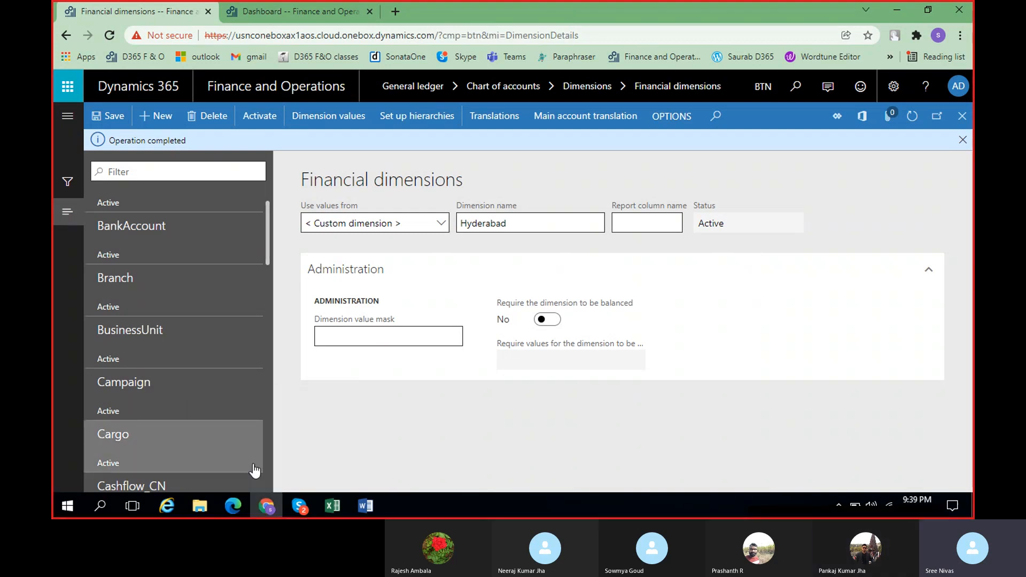
{"action": "left_click", "coordinate": [266, 503]}
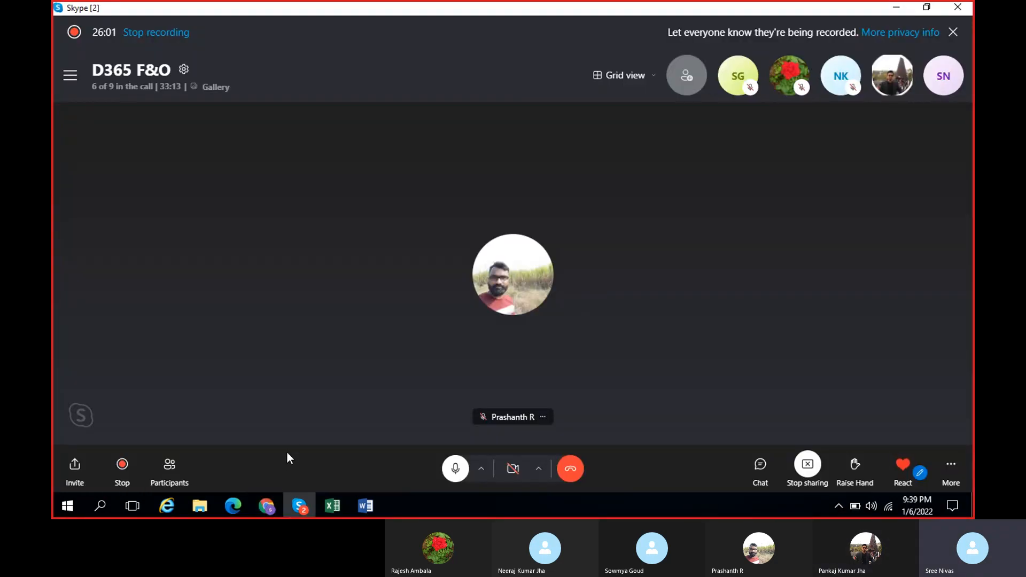